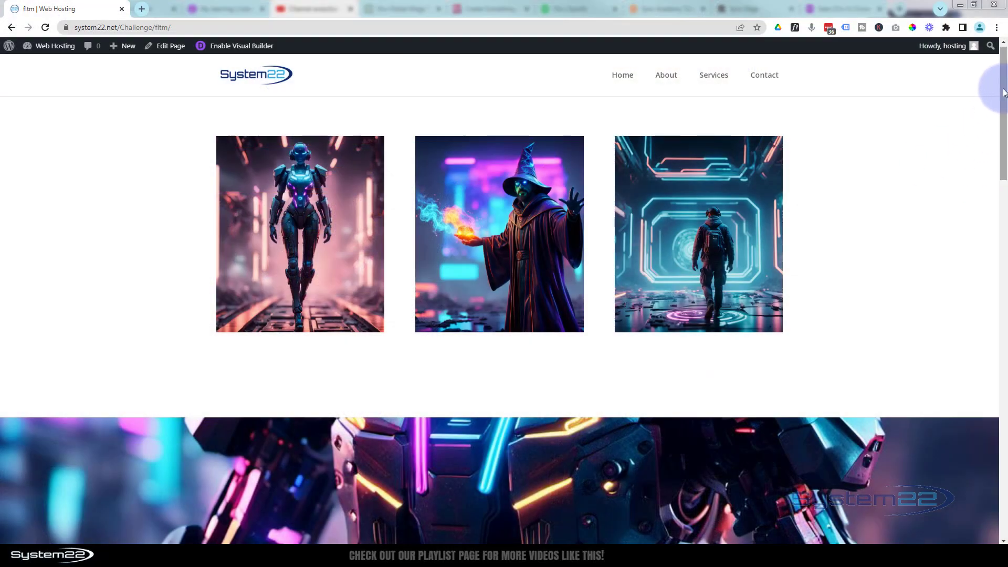
drag(1004, 92, 1006, 176)
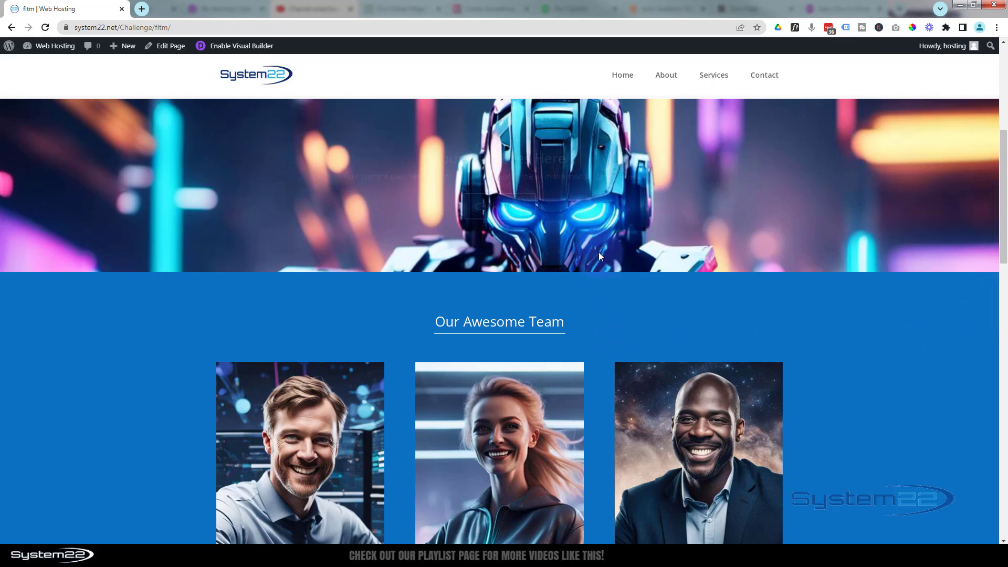
mouse_move(600, 251)
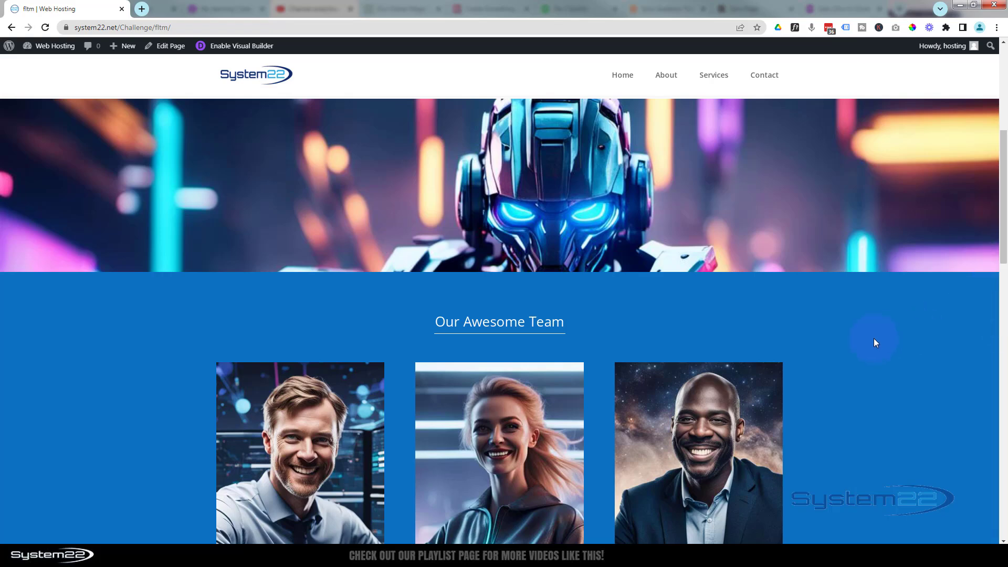
mouse_move(755, 188)
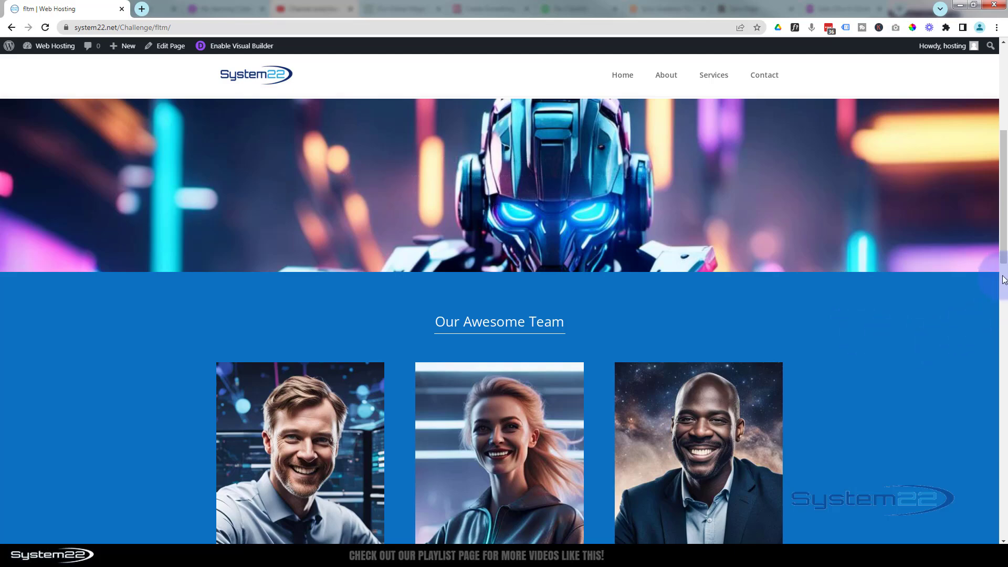
drag(1003, 280, 997, 139)
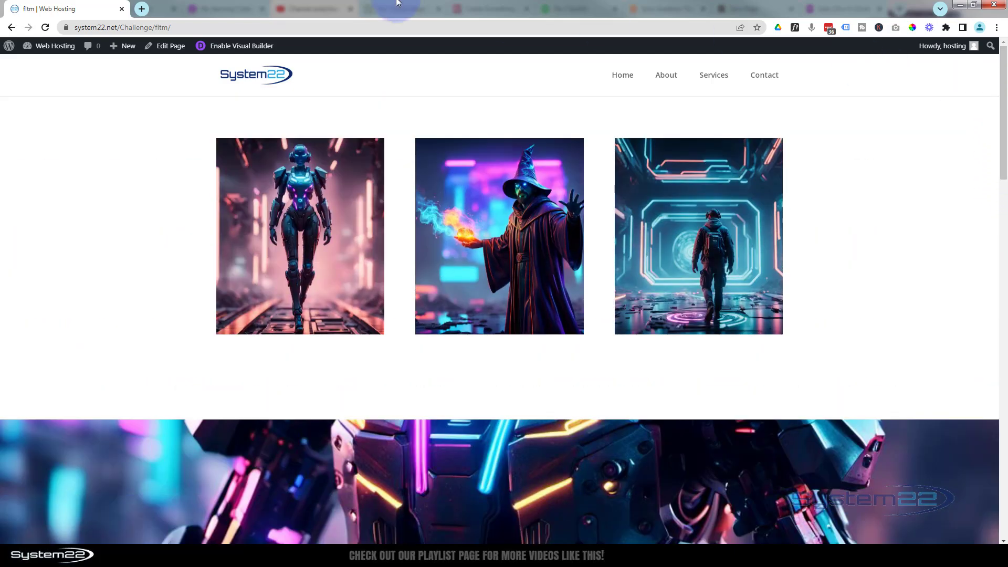
Open the page in the Visual Builder and delete the full-width robot banner section above the team section
click(227, 47)
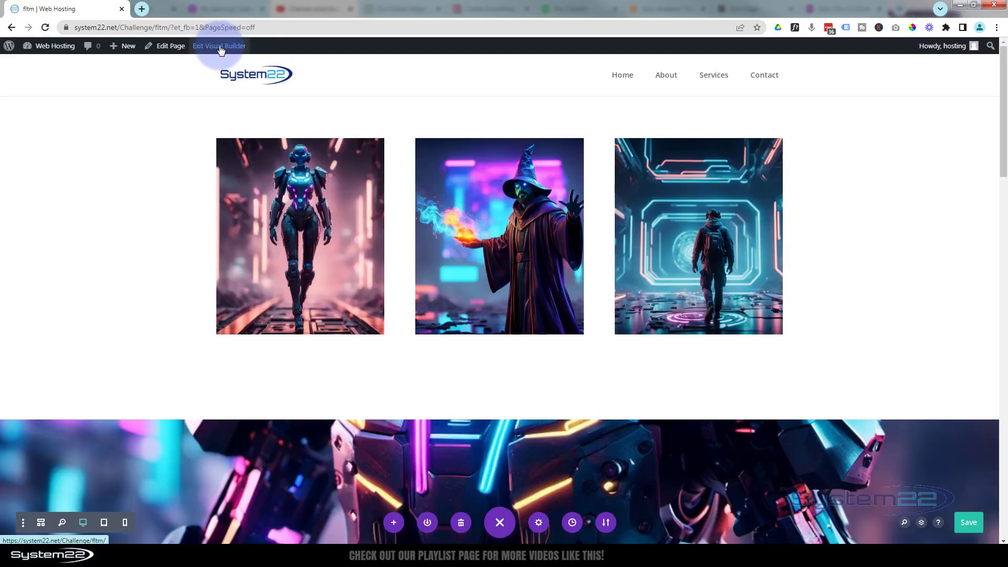
scroll(137, 236, down, 4)
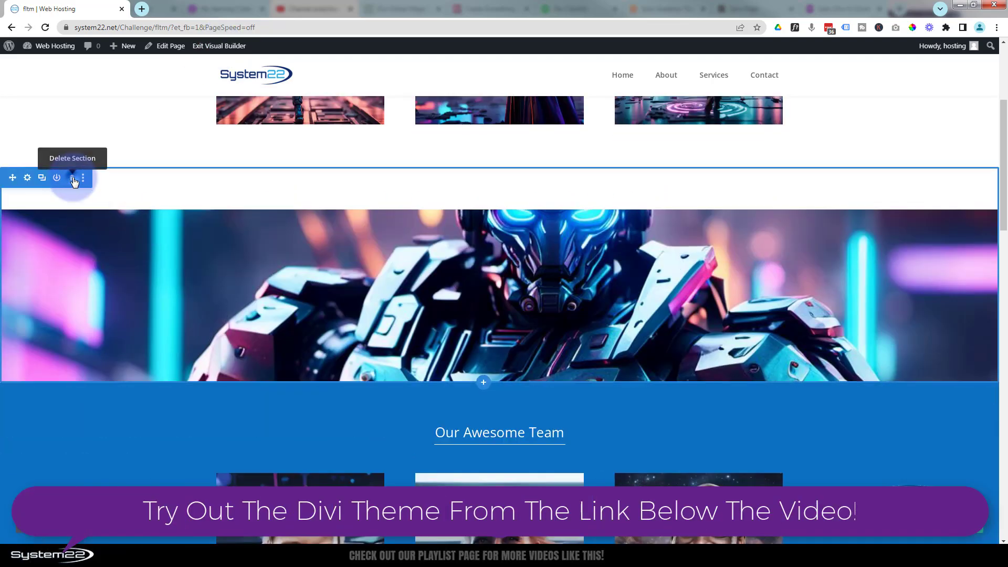
click(72, 179)
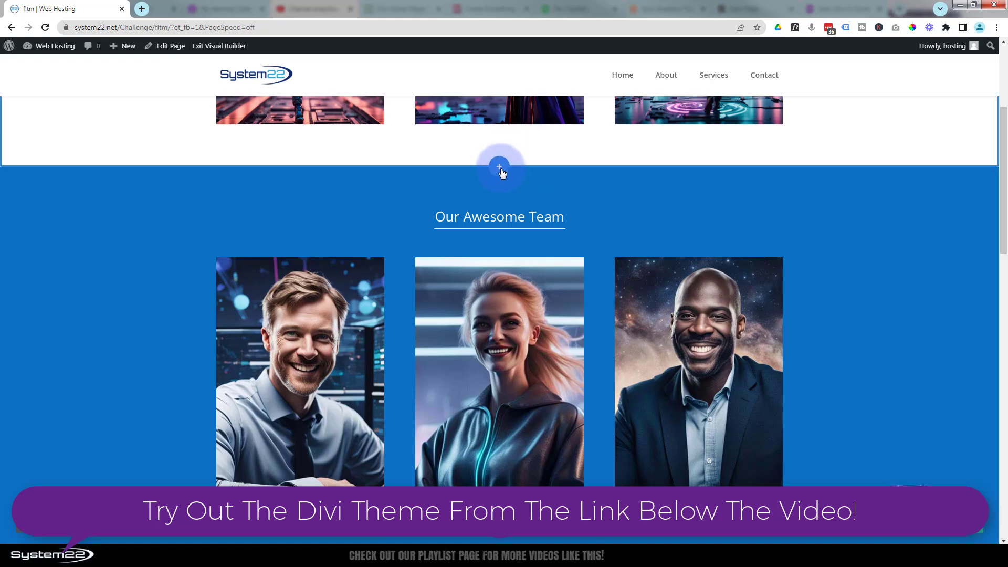
Insert a regular section with a single-column row above the Our Awesome Team section and add a Call To Action module to it
click(500, 169)
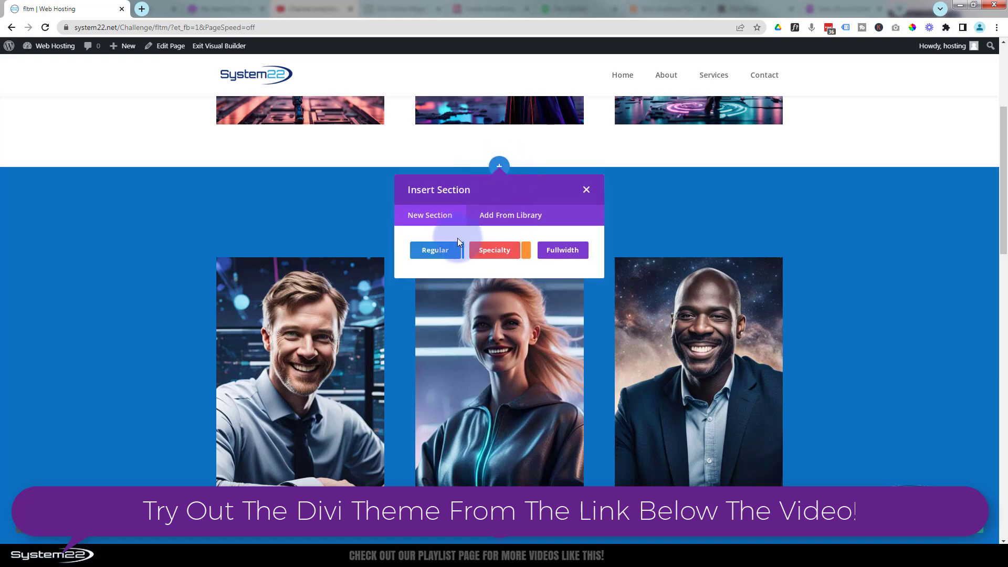
click(434, 257)
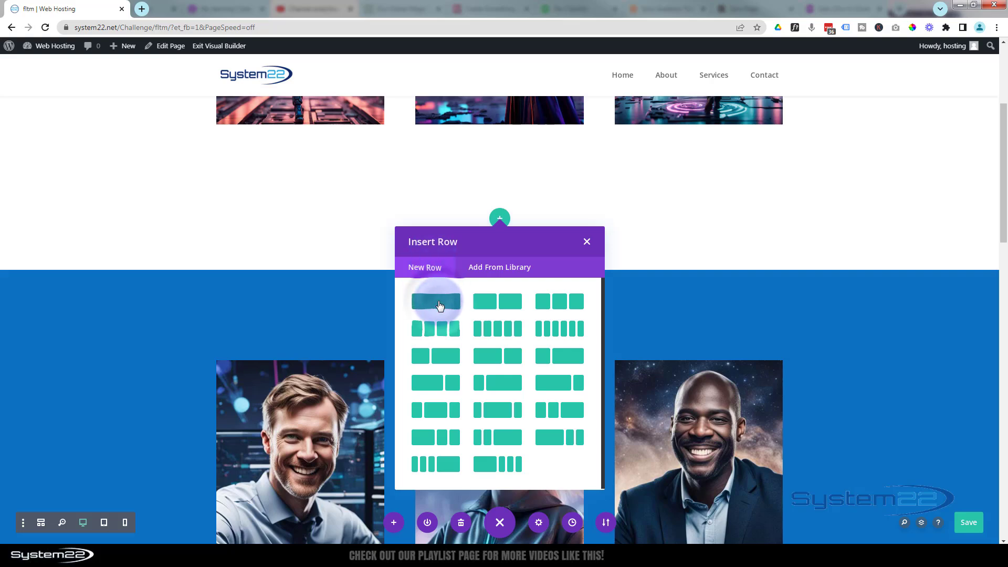
click(435, 302)
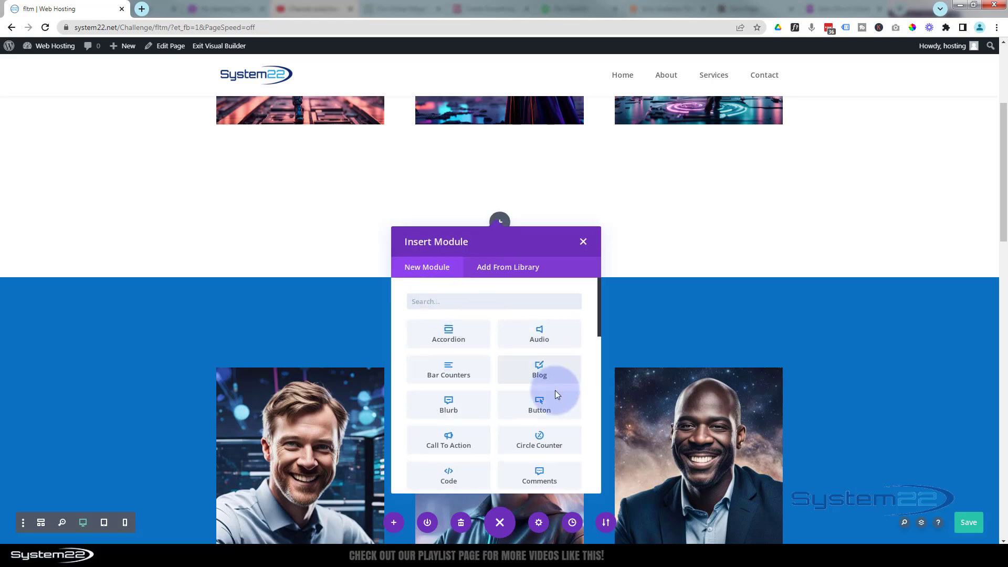
scroll(546, 385, down, 2)
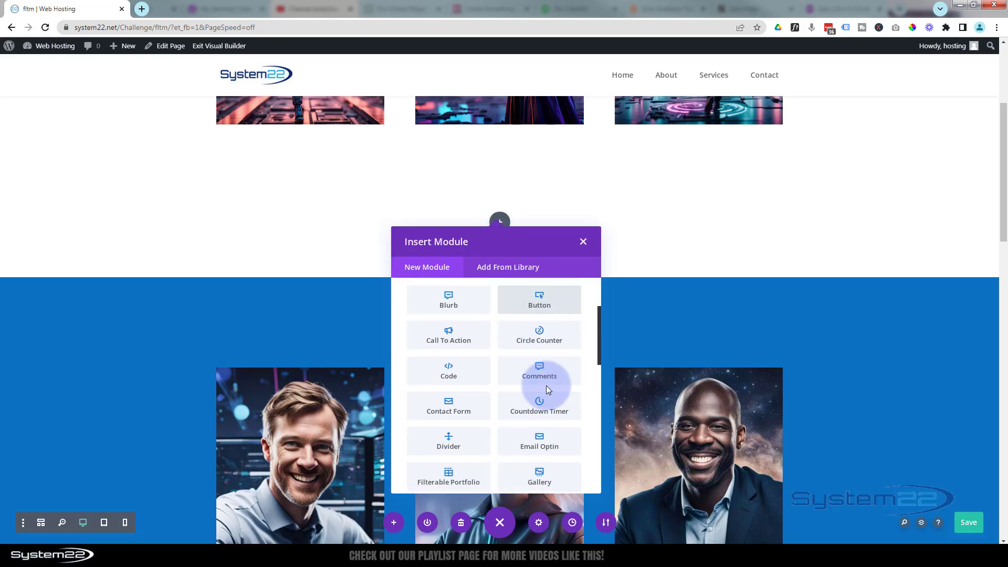
click(451, 342)
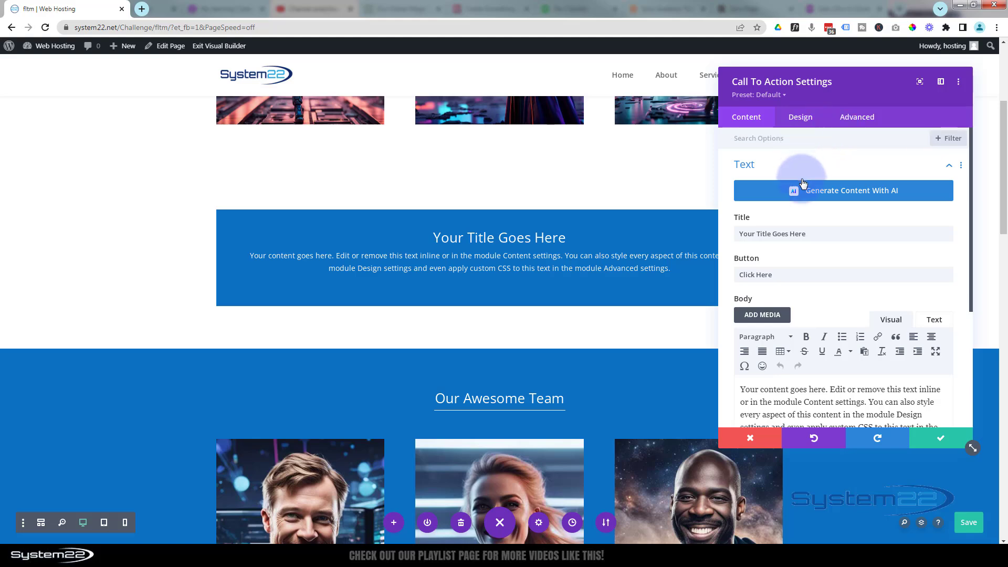
Set the Call To Action module's button link URL to #
scroll(801, 181, down, 4)
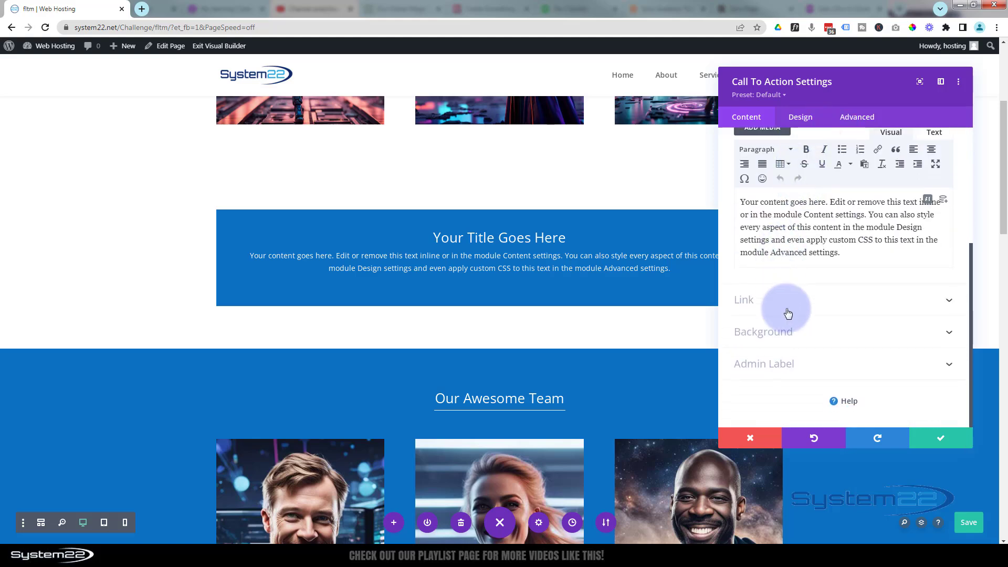
click(788, 307)
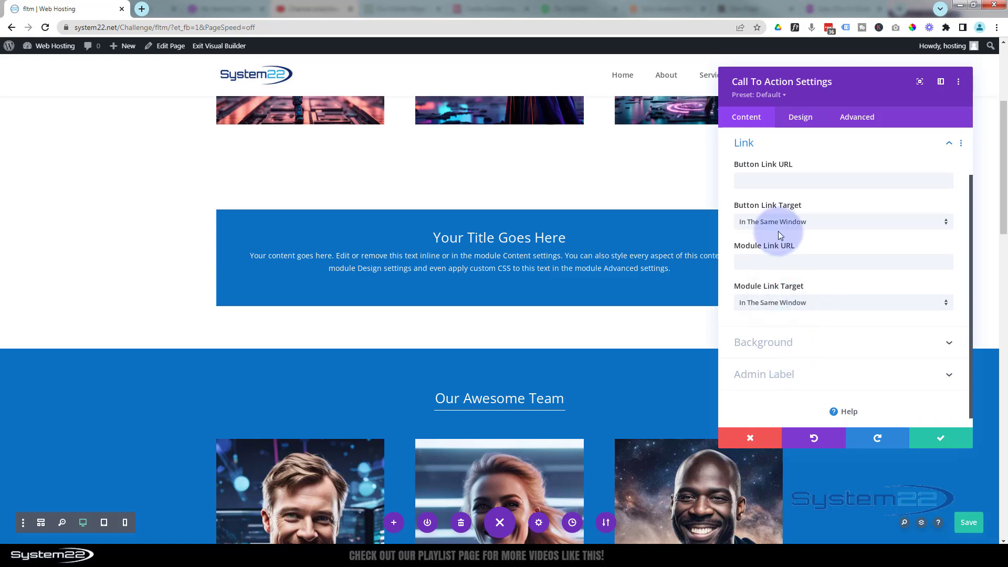
click(757, 181)
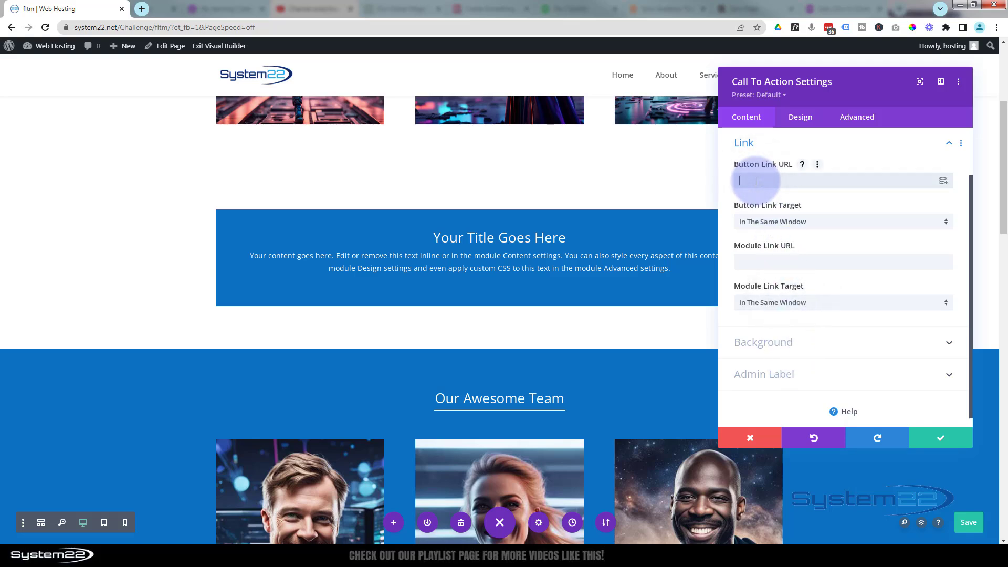
text(#)
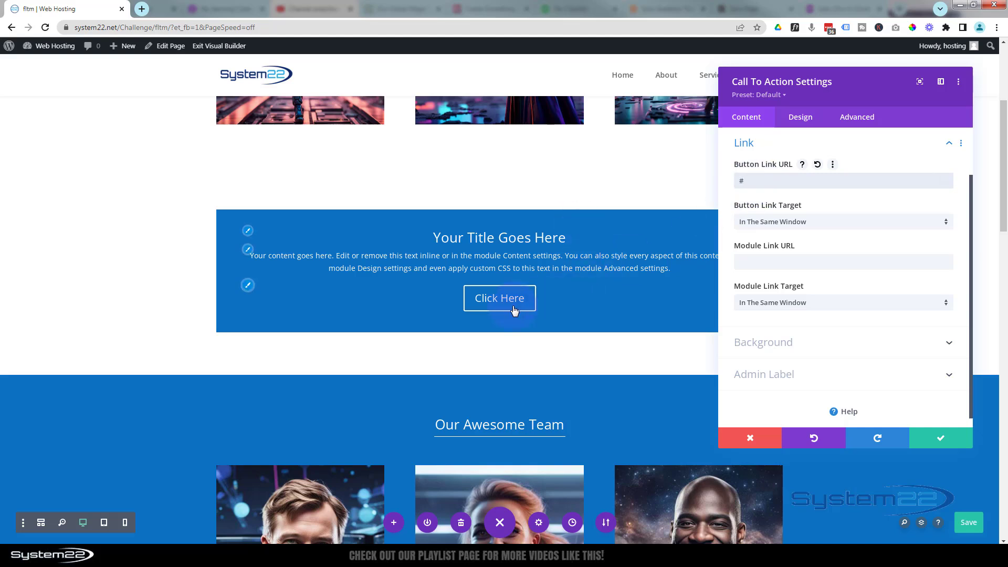
click(745, 261)
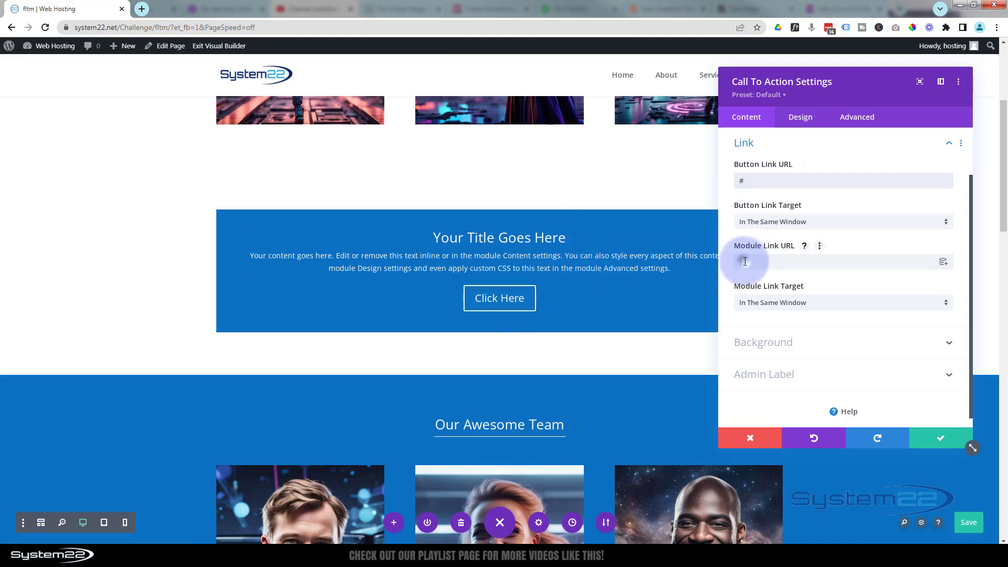
click(758, 312)
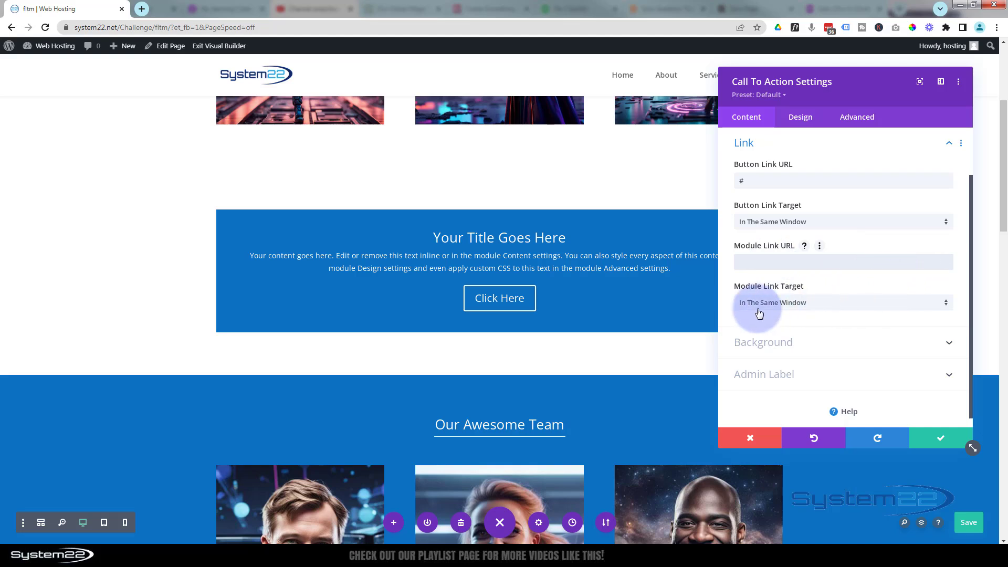
click(766, 309)
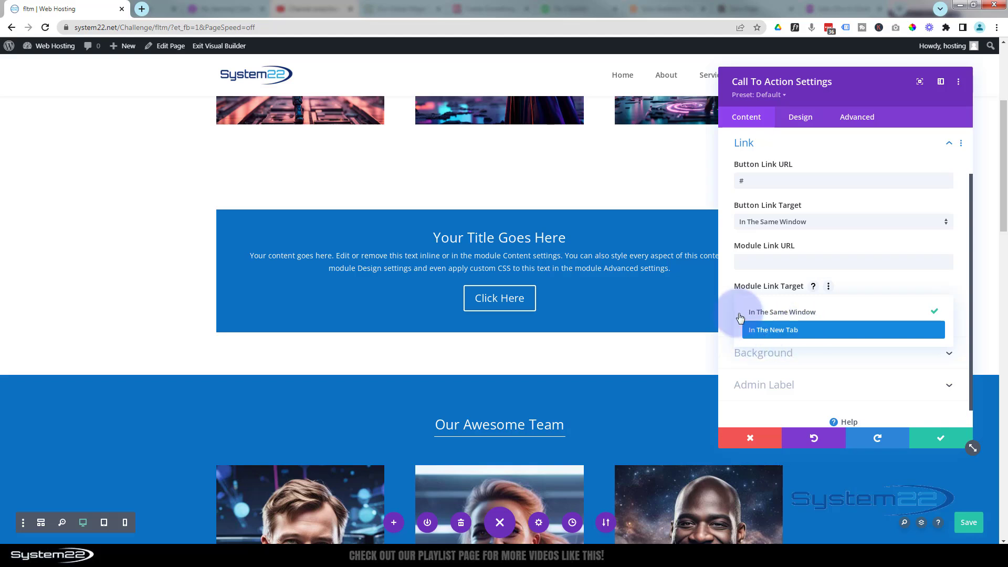
click(724, 307)
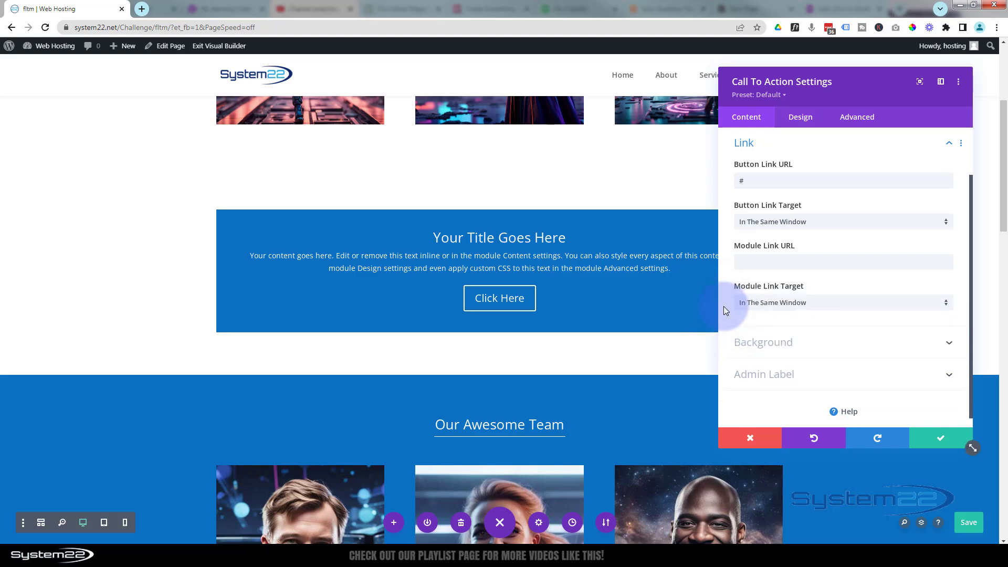
Remove the Call To Action module's background color and save the module settings
click(795, 343)
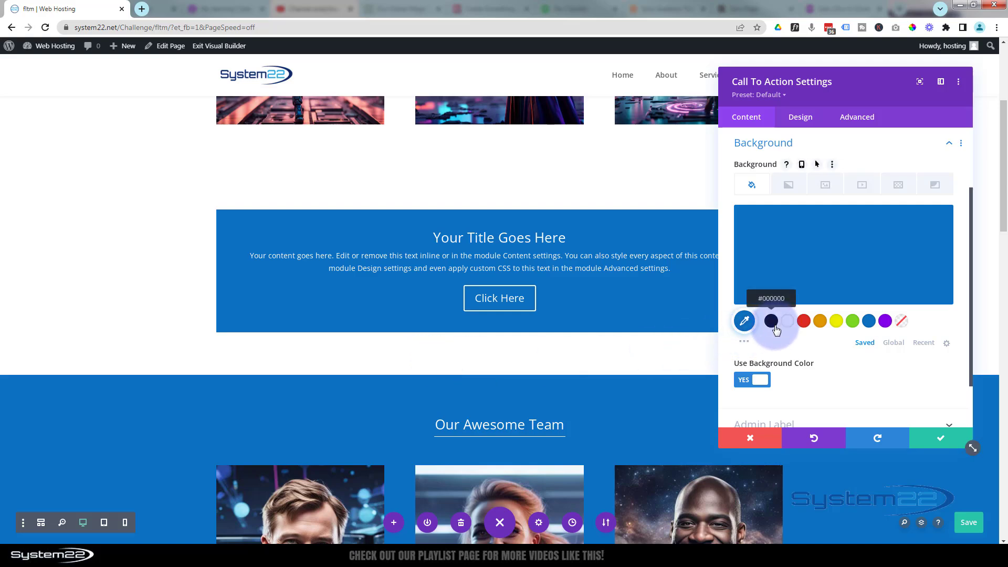
mouse_move(924, 237)
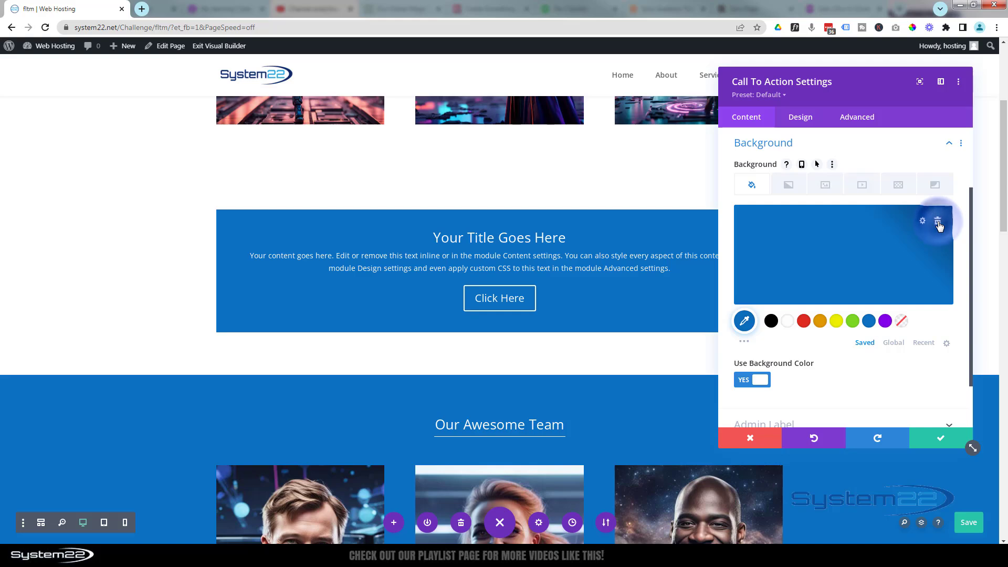
click(939, 224)
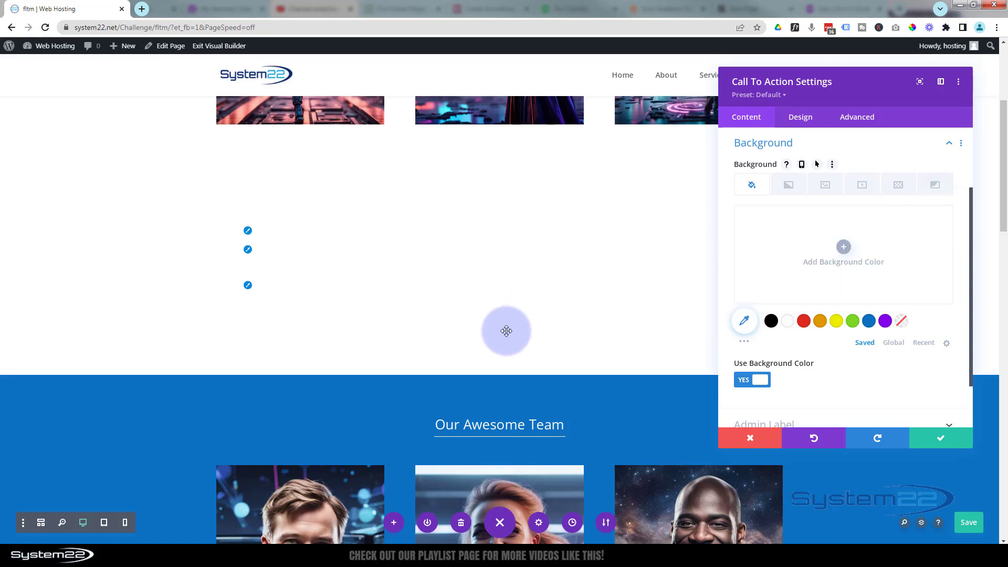
click(945, 439)
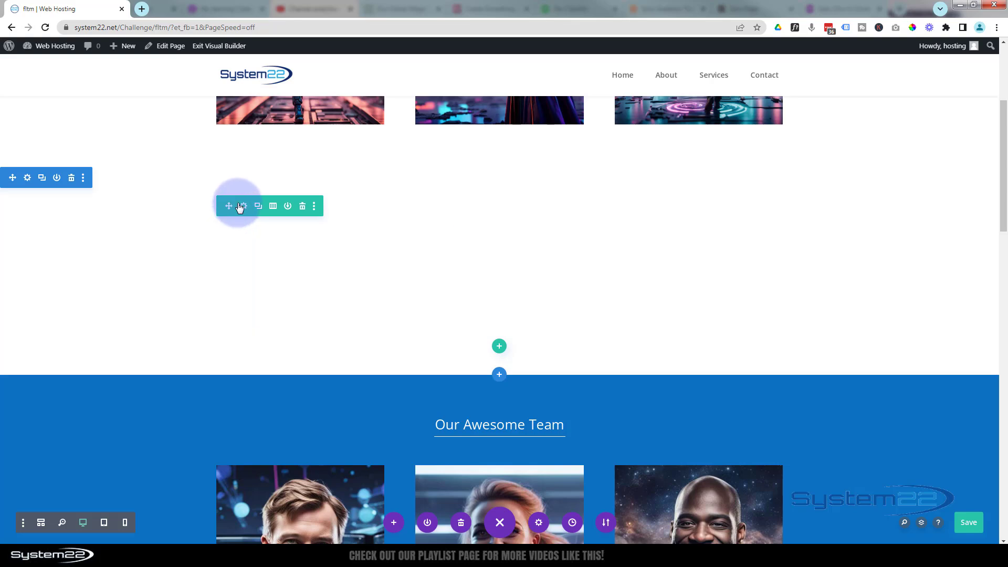
Give the new row's column the blue and purple armored robot picture from the media library as its background image
click(243, 206)
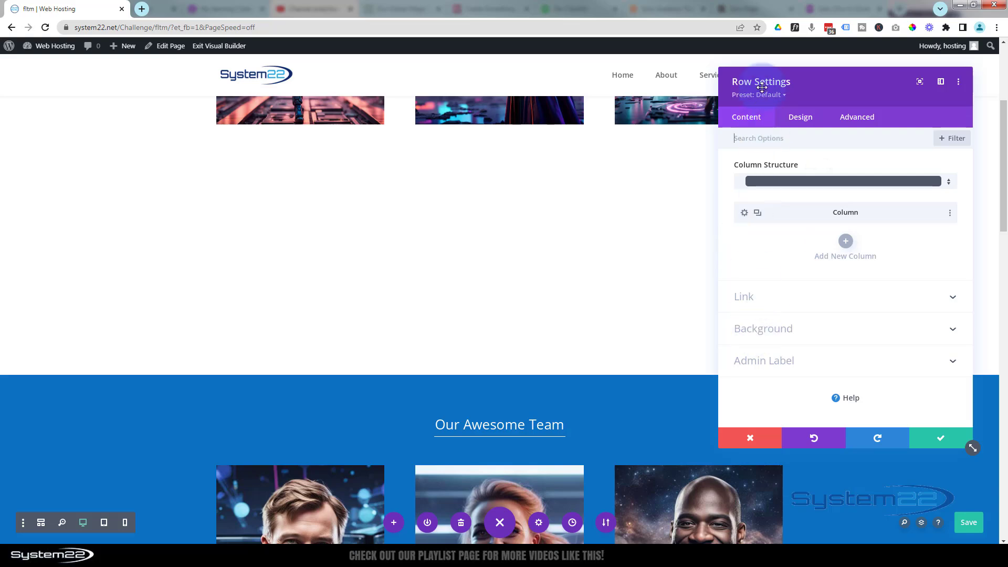
click(745, 215)
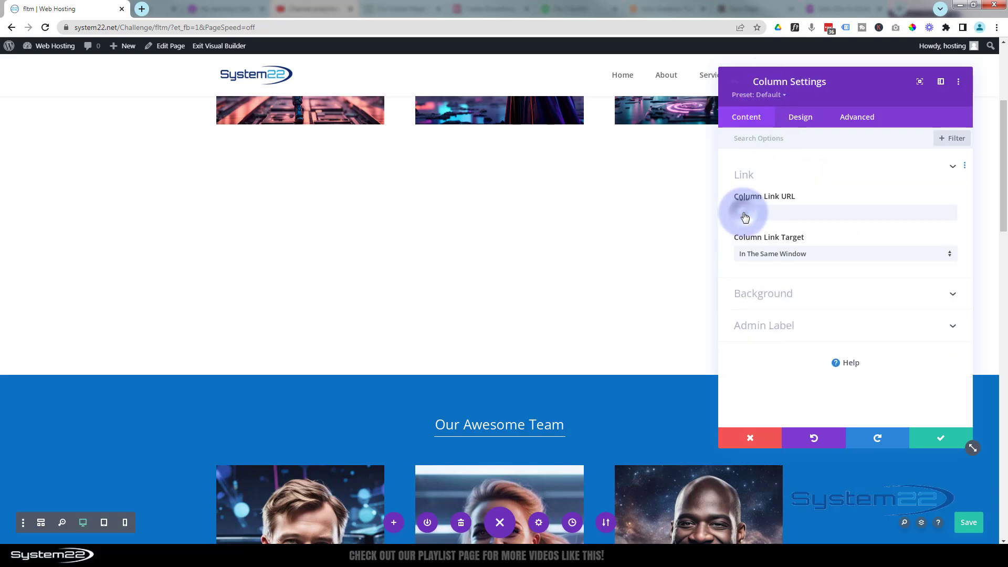
click(805, 286)
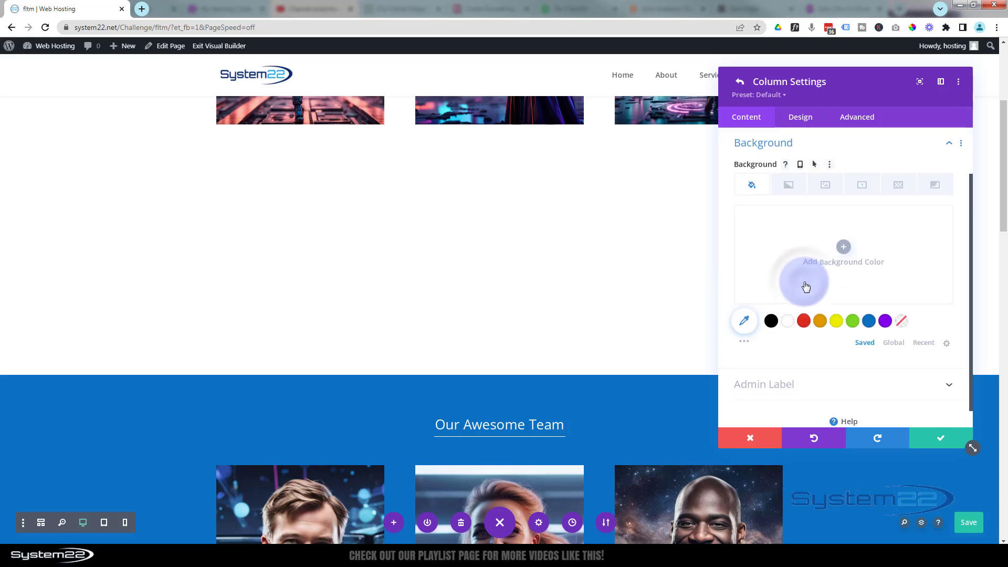
click(829, 192)
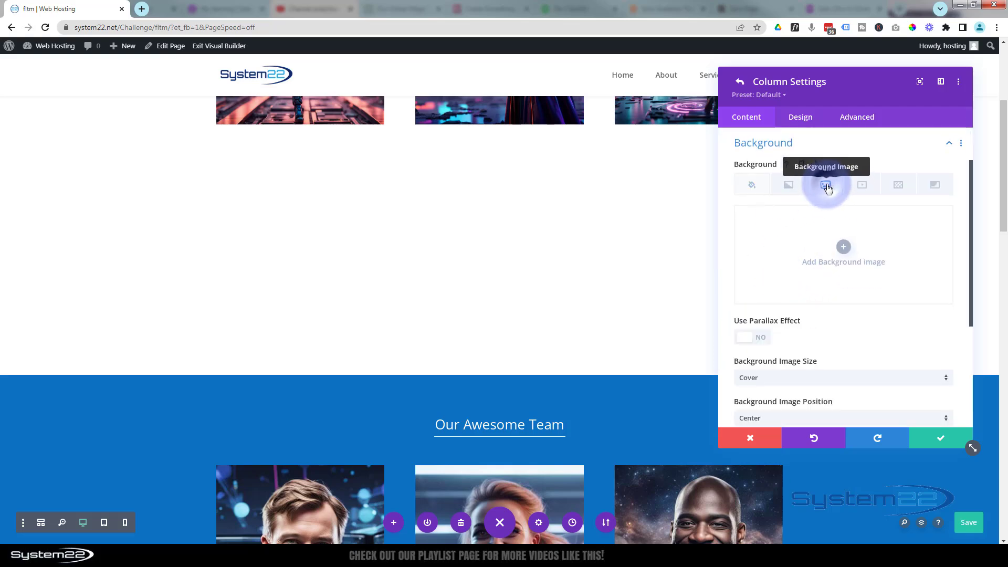
click(844, 247)
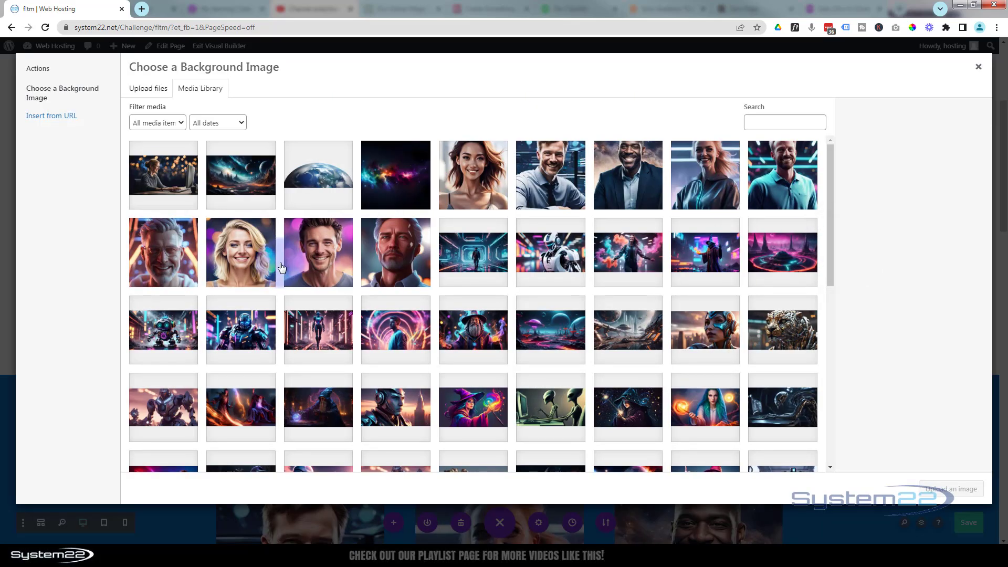
click(241, 332)
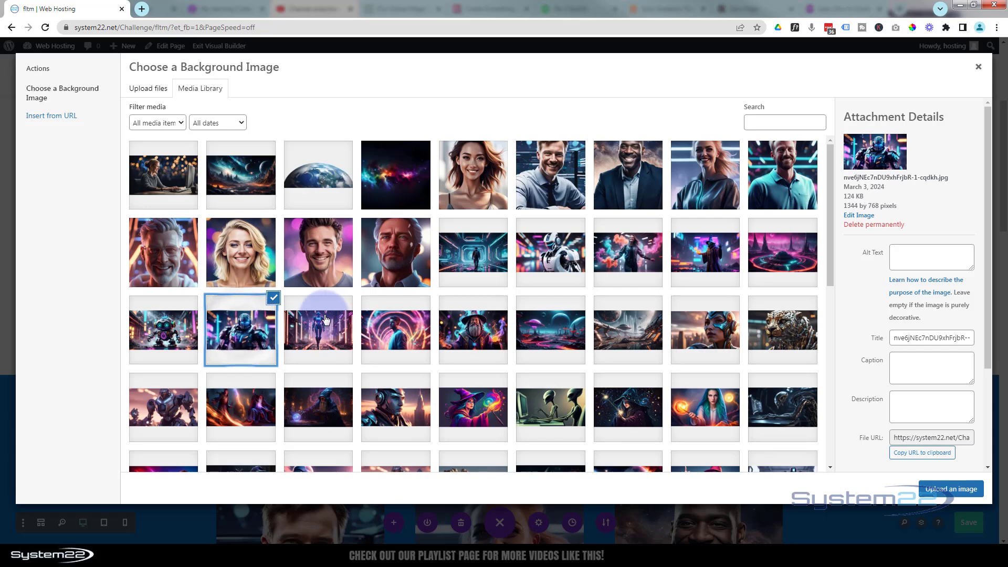
click(945, 490)
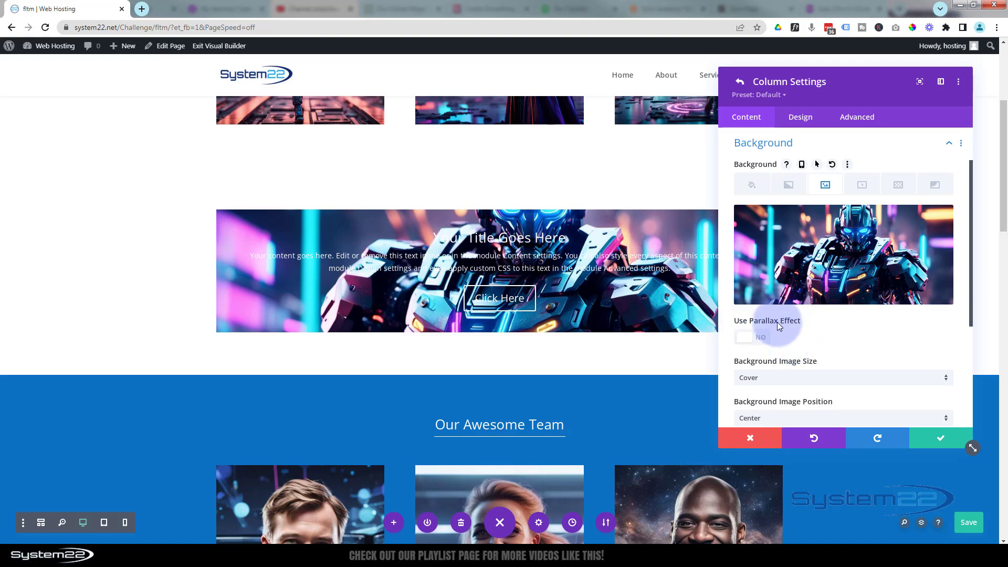
Enable the parallax effect on the column's background image and check how it behaves on the page
click(767, 340)
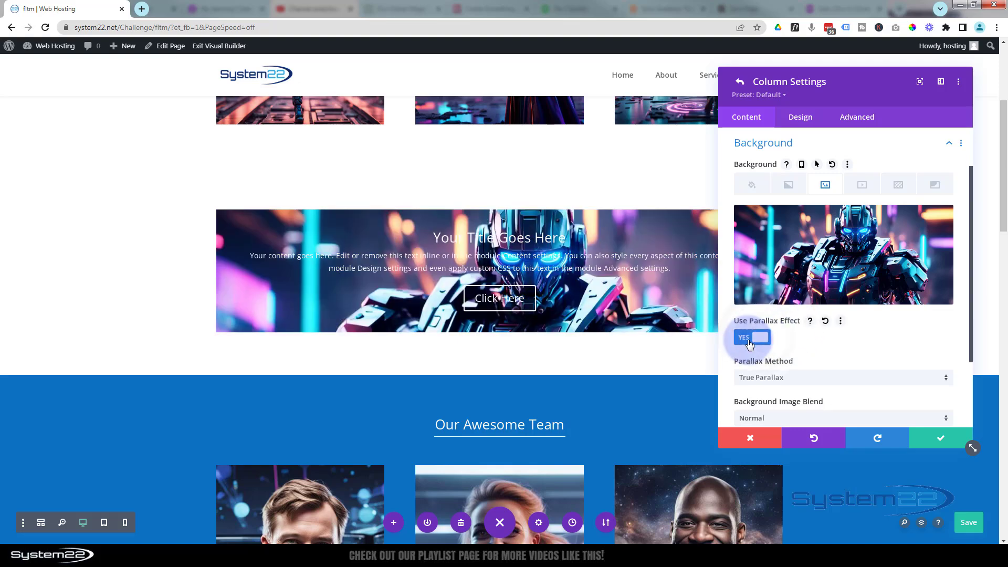
scroll(613, 310, down, 2)
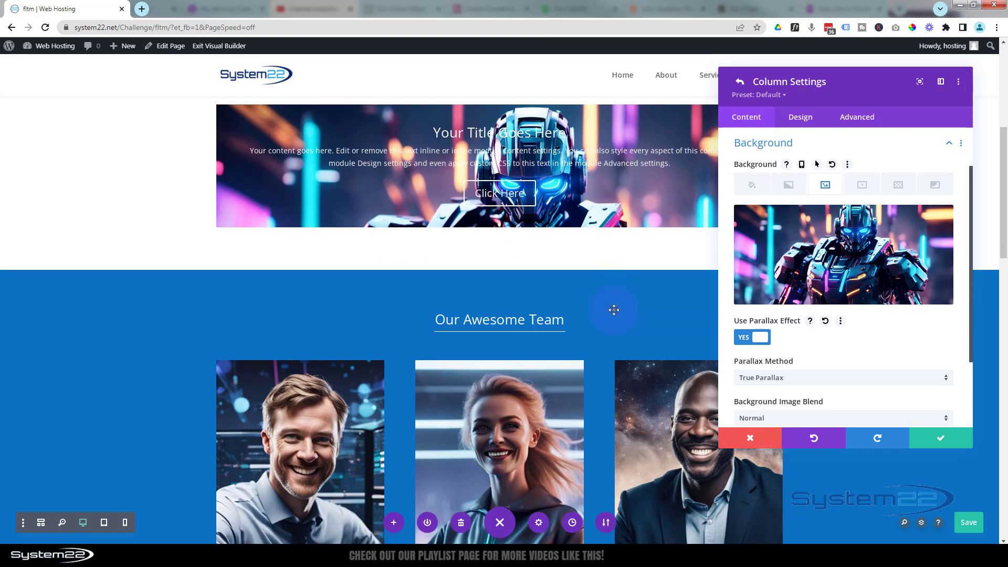
scroll(614, 310, up, 3)
scroll(614, 310, up, 2)
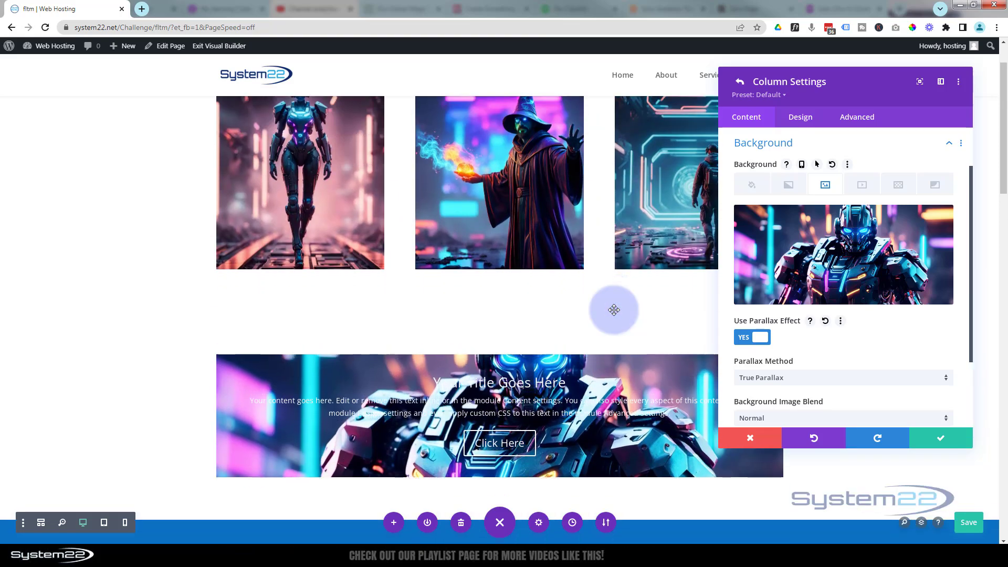
scroll(614, 310, down, 4)
scroll(614, 309, down, 1)
scroll(614, 310, up, 5)
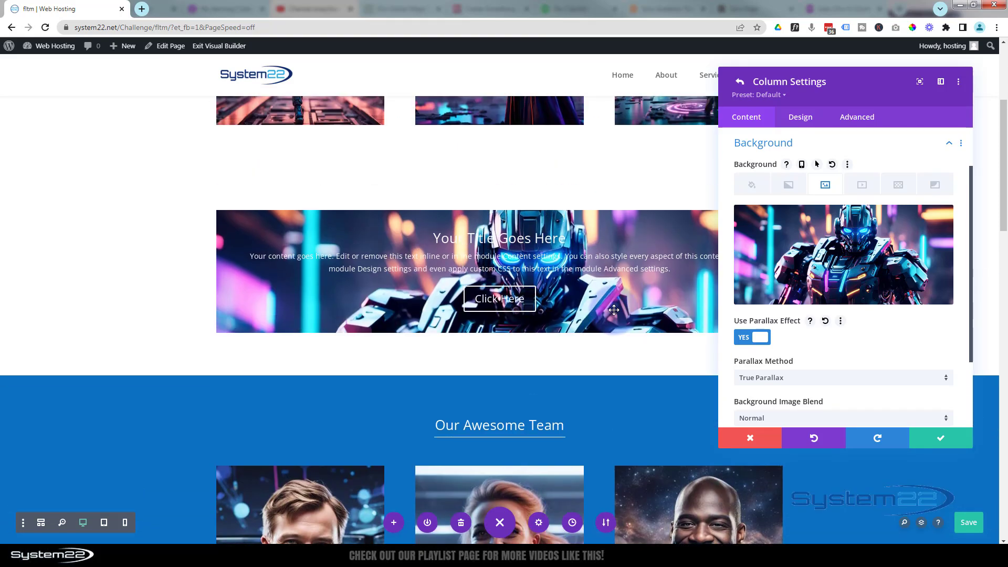
Switch the column background's parallax method to CSS and check how the image moves on the page
scroll(613, 310, down, 2)
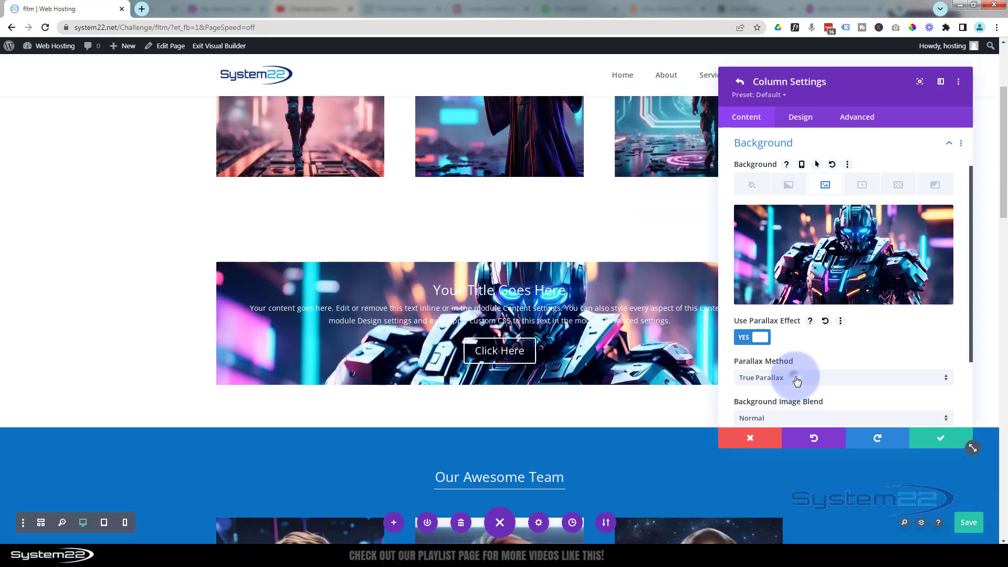
click(796, 378)
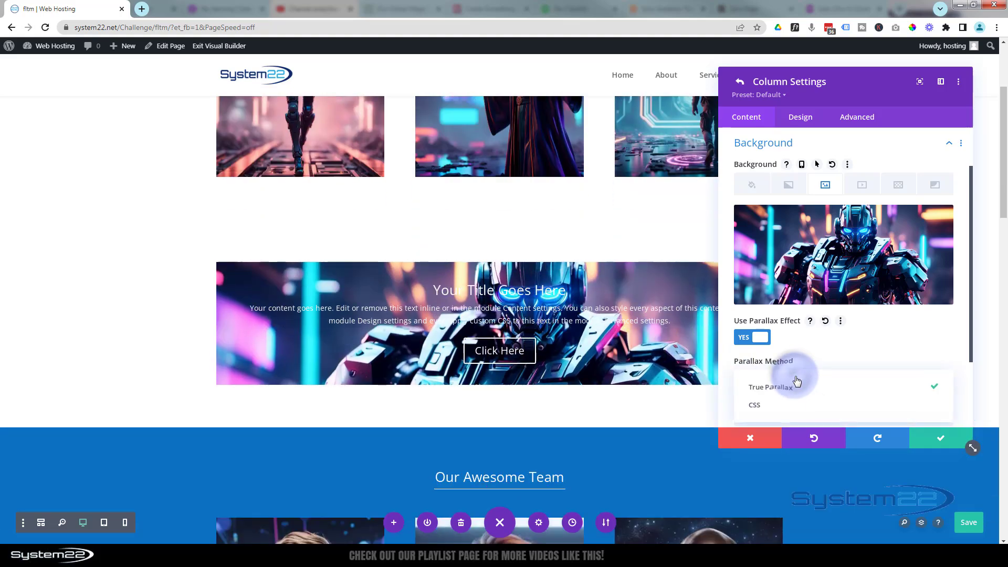
click(758, 406)
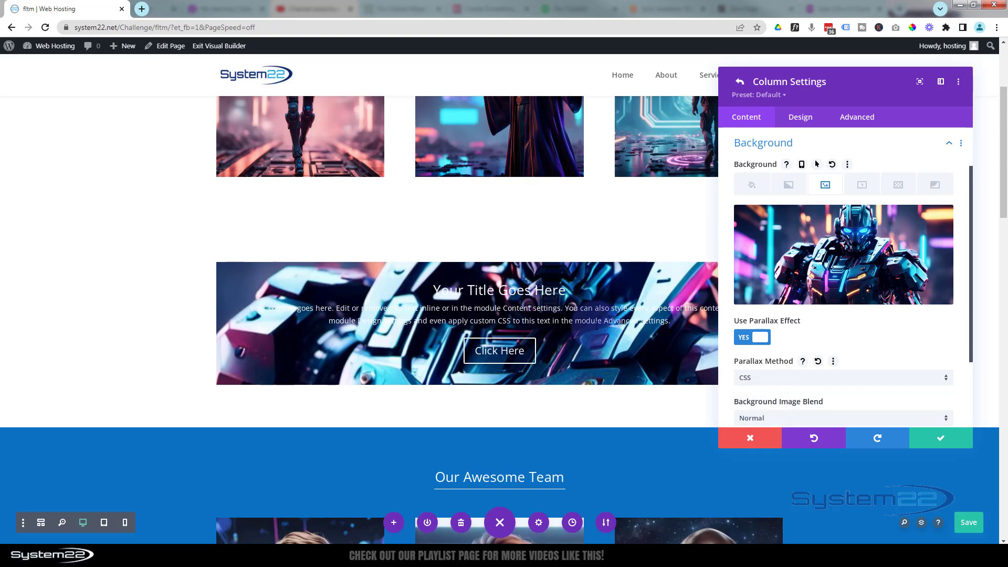
scroll(593, 323, down, 5)
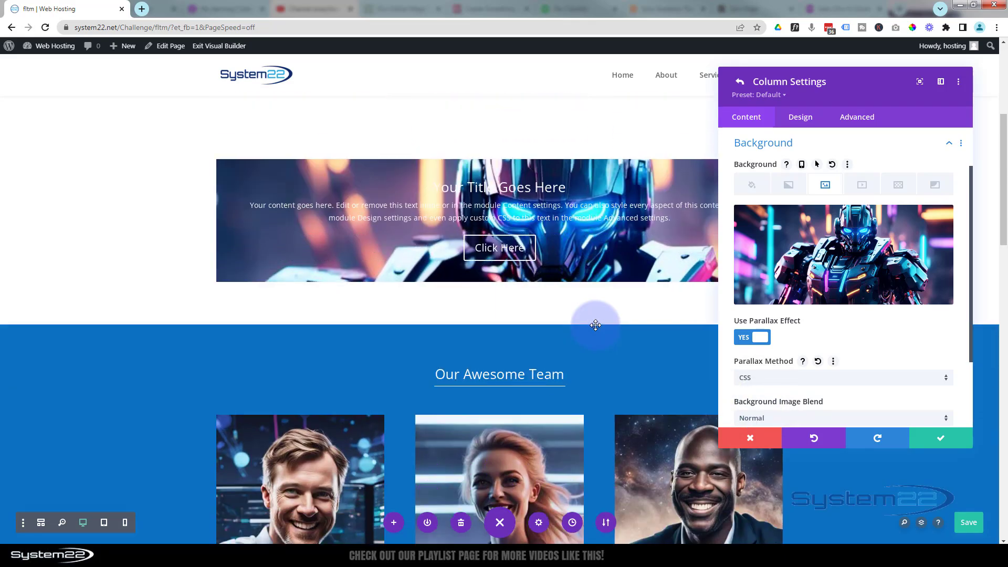
scroll(596, 325, down, 2)
scroll(596, 325, up, 5)
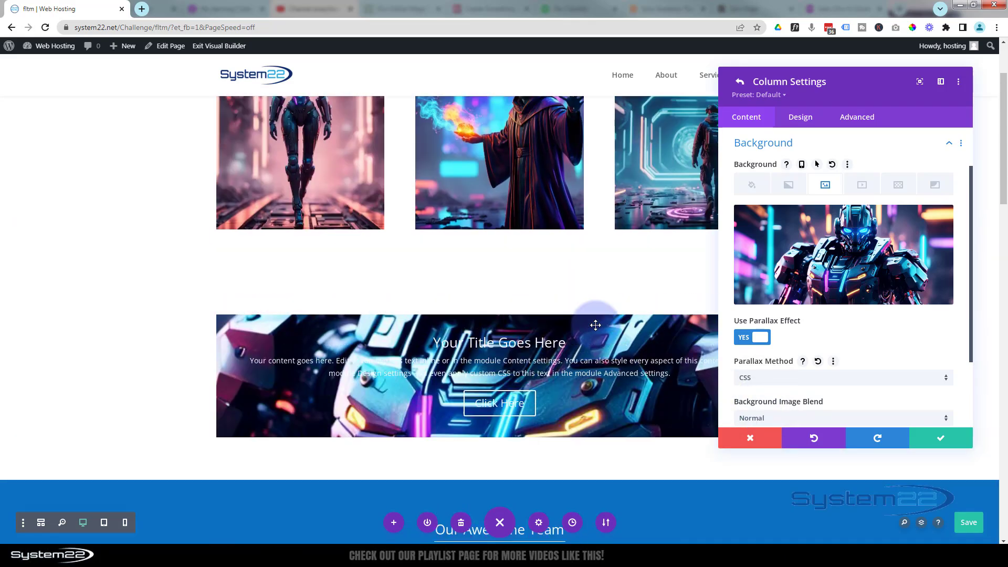
scroll(596, 325, down, 1)
scroll(595, 325, down, 3)
scroll(595, 325, up, 2)
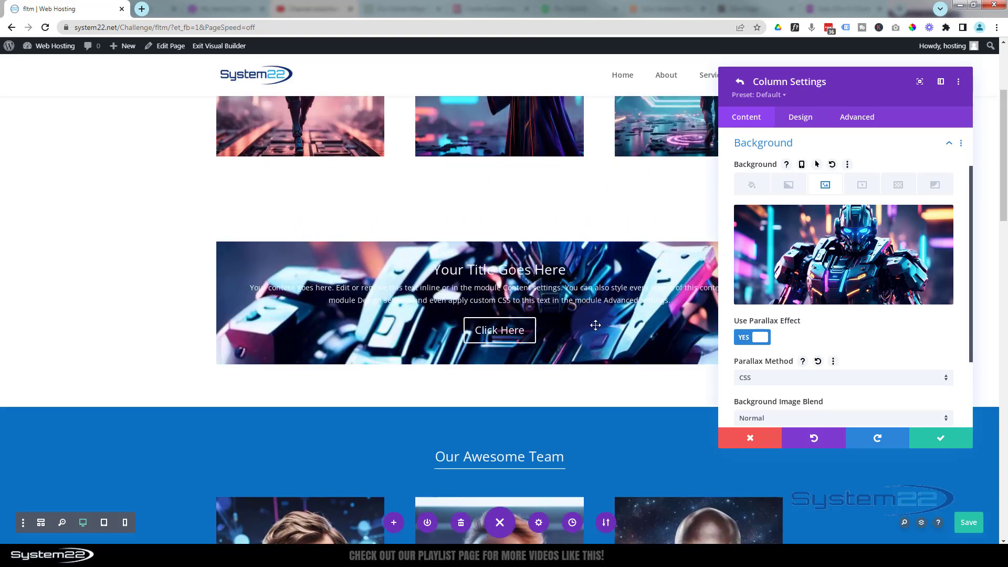
scroll(595, 325, down, 2)
Change the column background's parallax method to True Parallax and compare its effect on the page
click(764, 378)
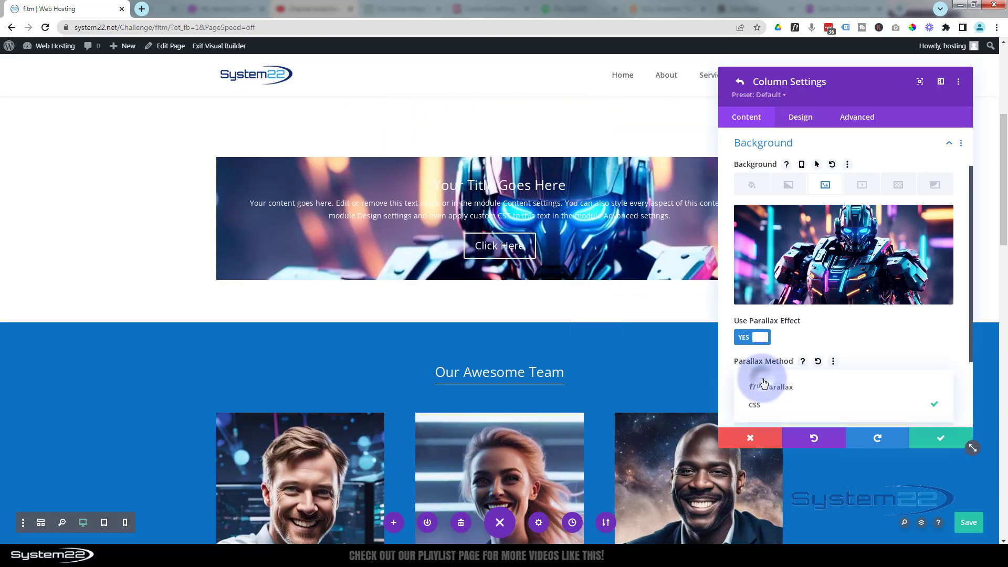
click(762, 379)
scroll(609, 294, up, 3)
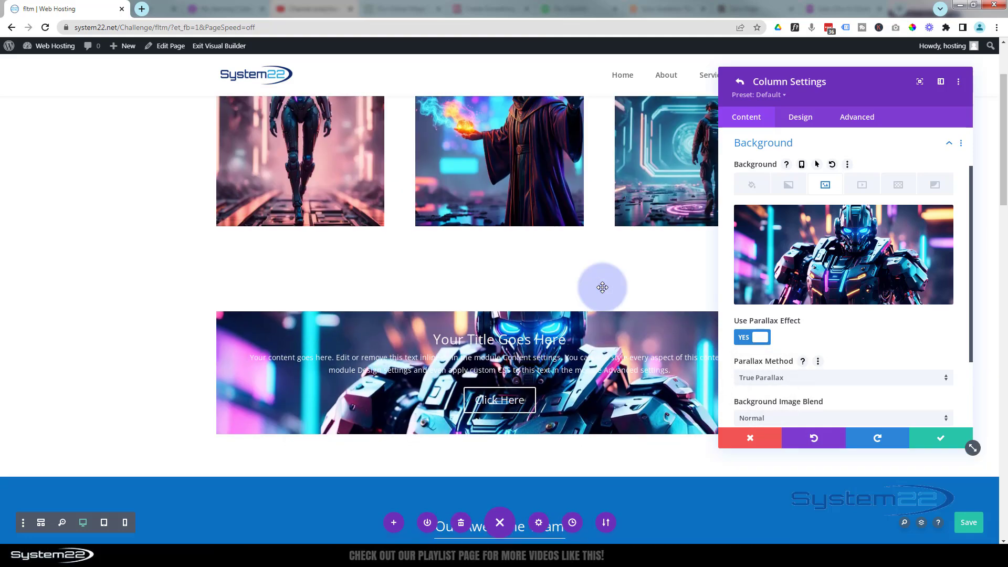
scroll(609, 294, down, 3)
Set the column background's parallax method to CSS and save the column settings
click(826, 378)
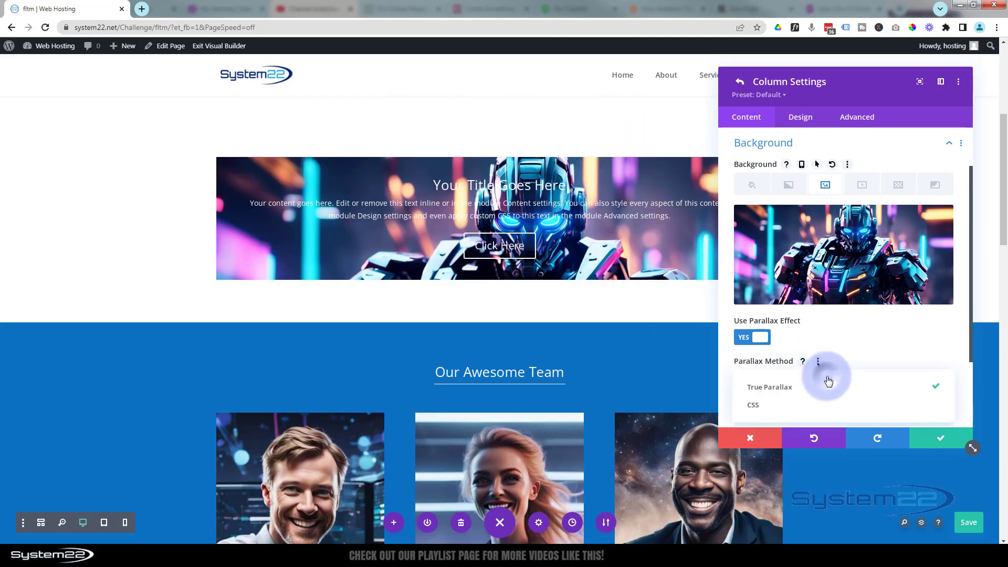
click(767, 406)
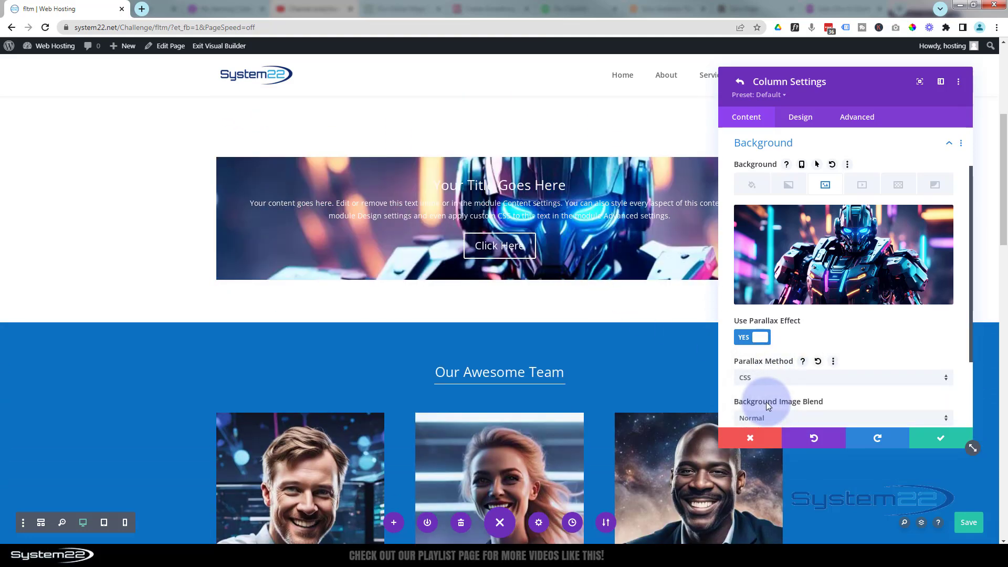
click(935, 440)
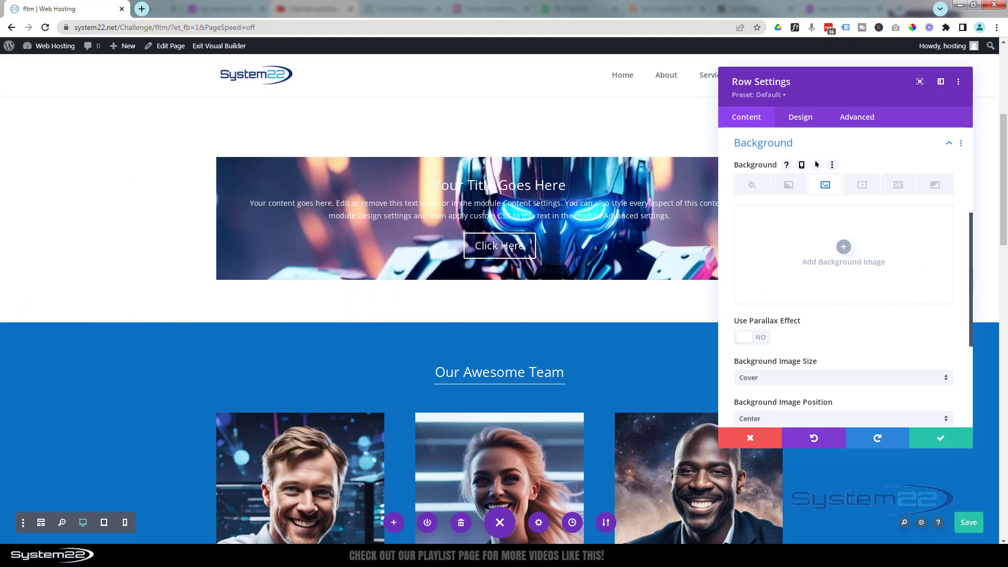
Set the row's width and max width to 100% and check the full-width parallax banner on the page
scroll(821, 261, up, 4)
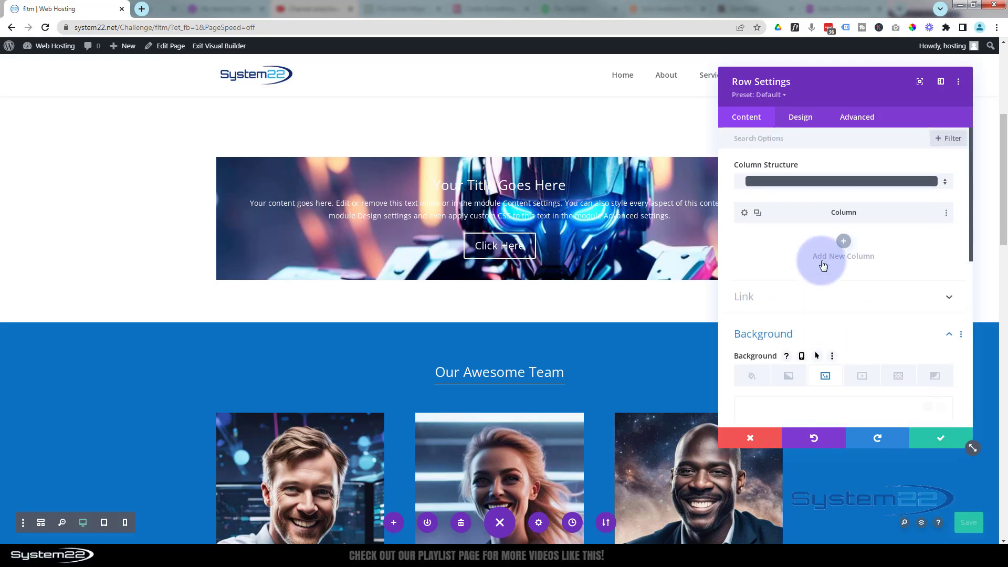
click(801, 117)
click(803, 165)
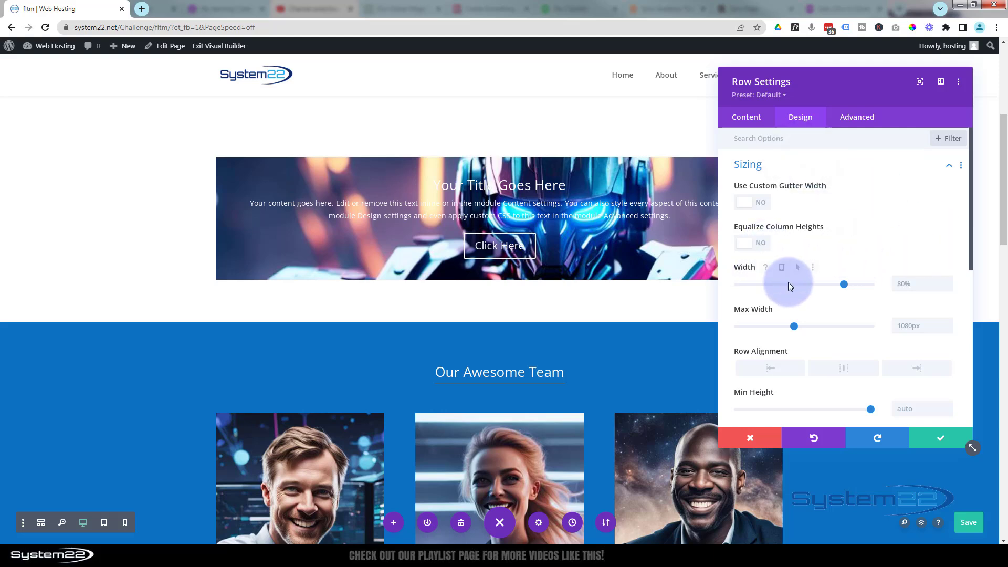
drag(843, 285, 902, 286)
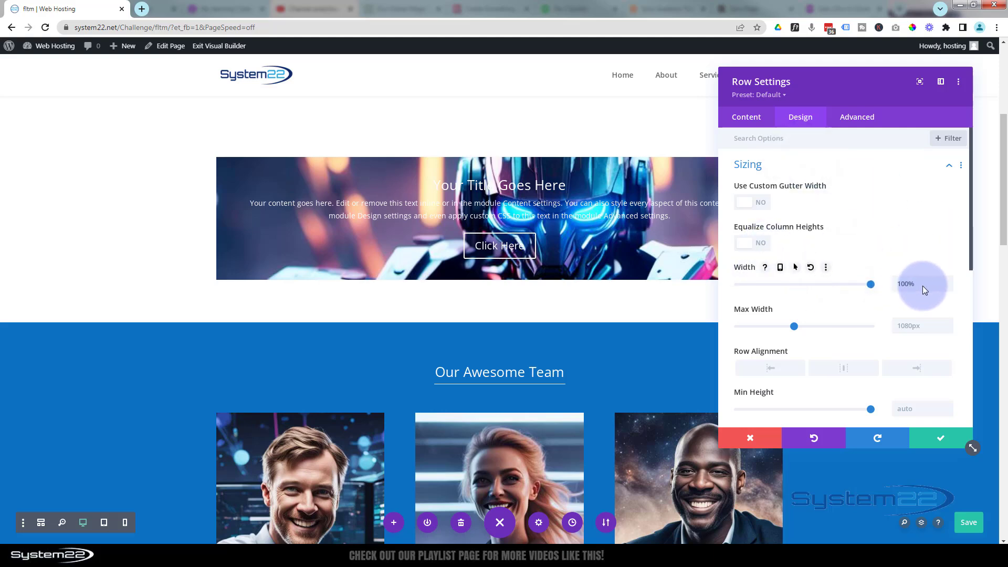
click(901, 325)
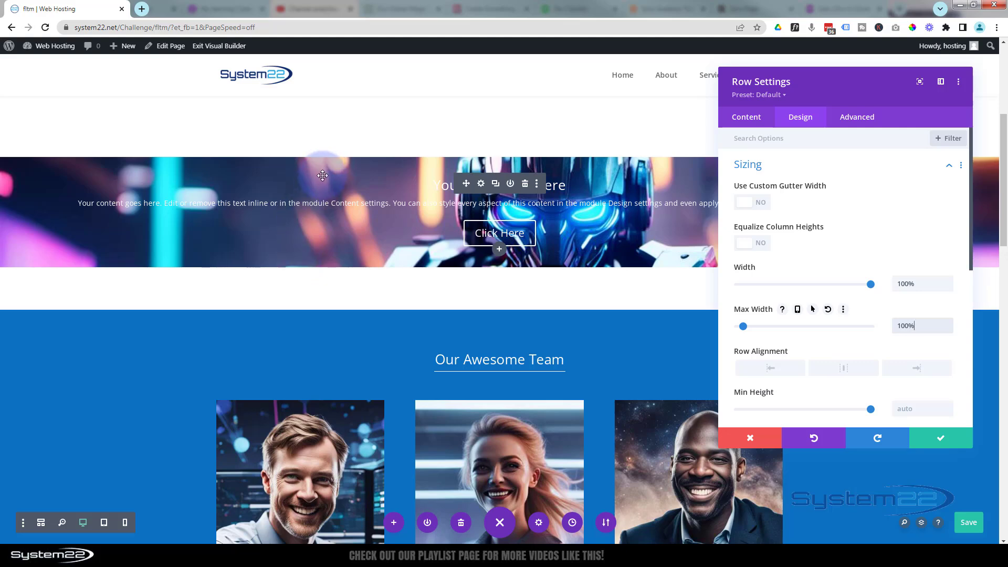
scroll(322, 251, down, 2)
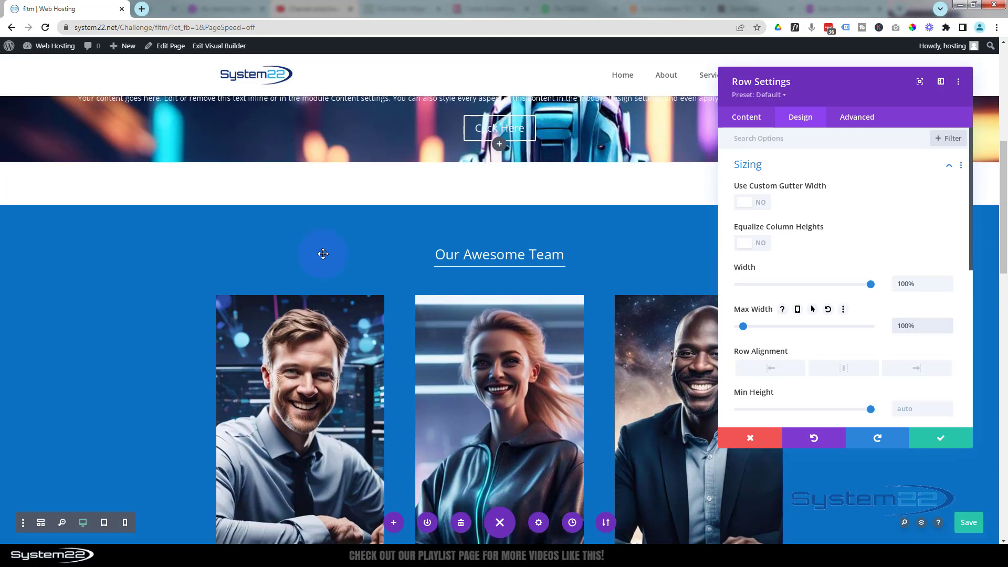
scroll(324, 251, up, 4)
scroll(328, 247, down, 3)
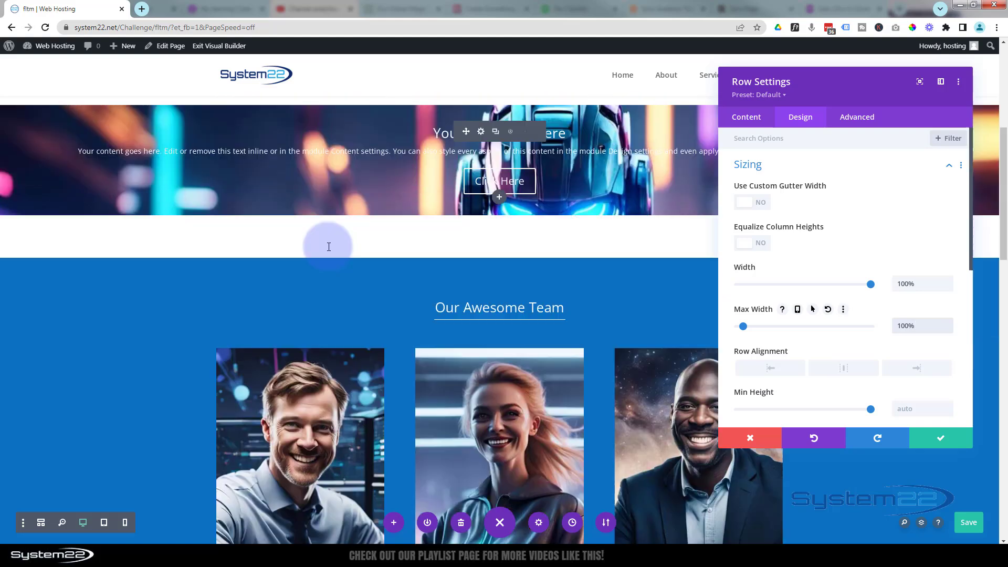
scroll(329, 247, up, 2)
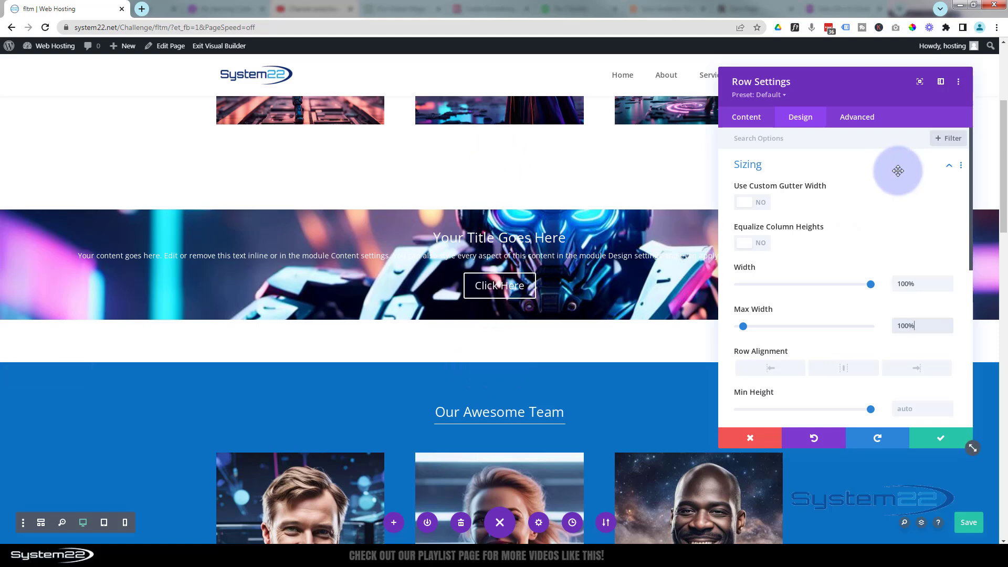
Set the row's top and bottom padding to 0px and save the row settings
click(776, 166)
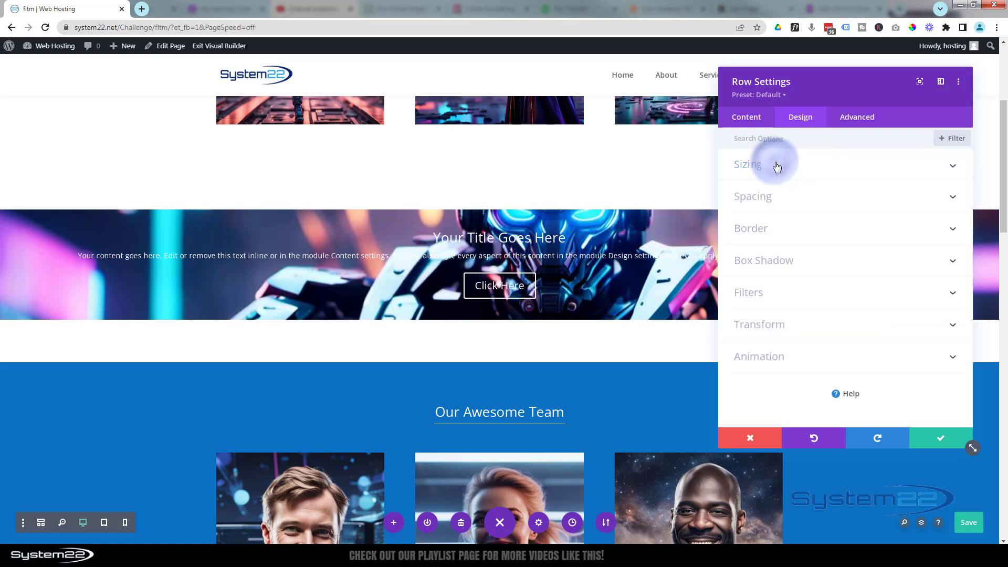
click(773, 197)
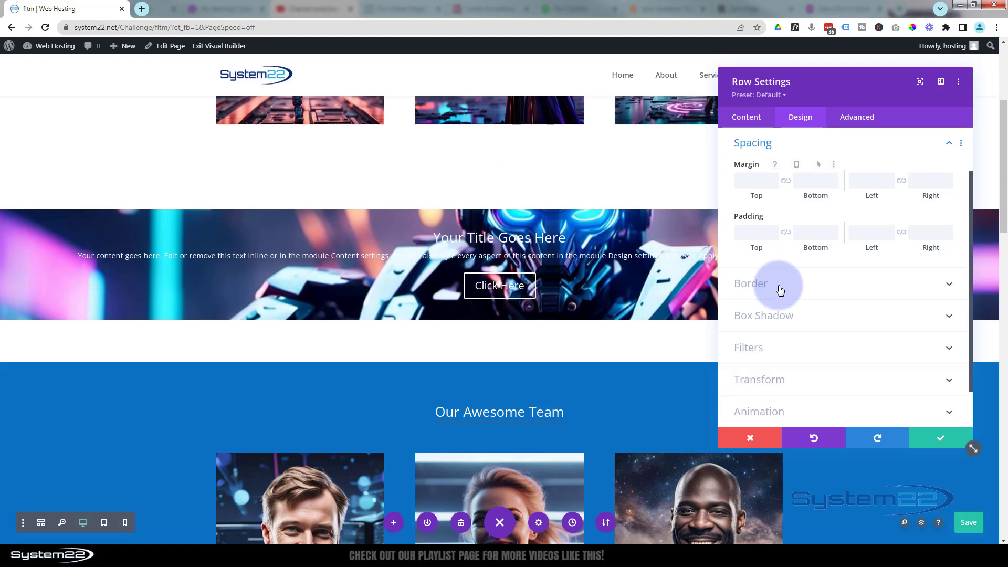
click(815, 235)
text(0)
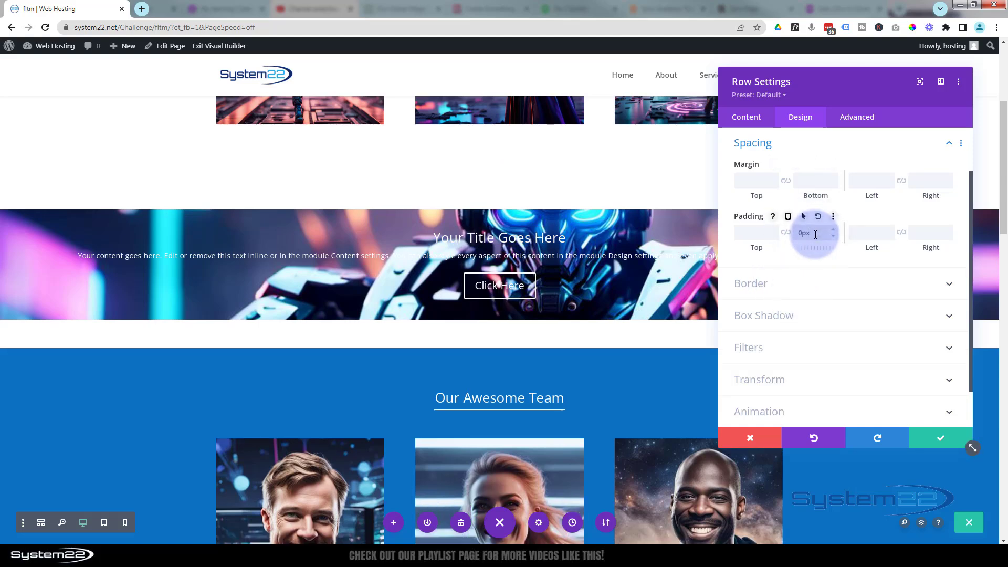
click(785, 234)
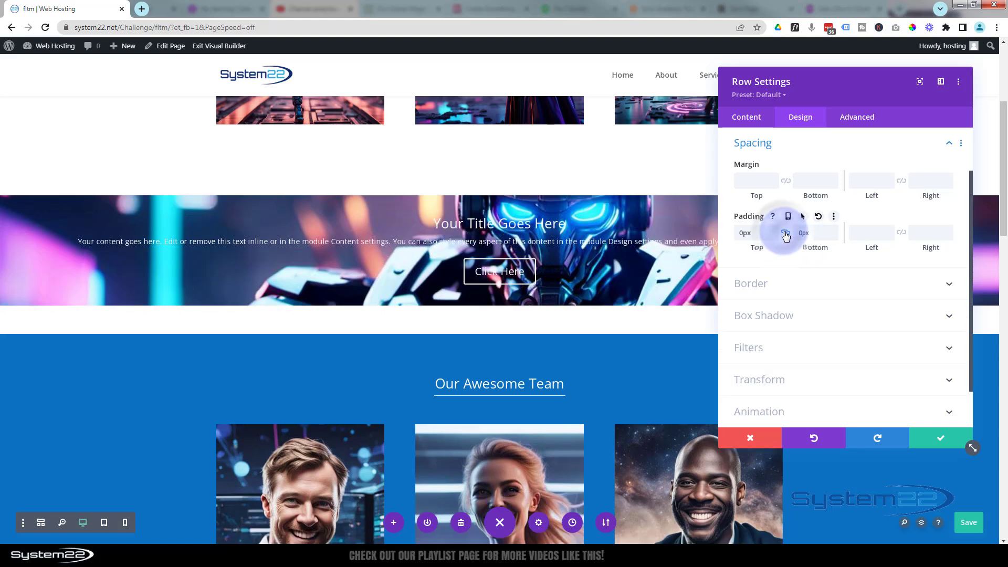
click(940, 440)
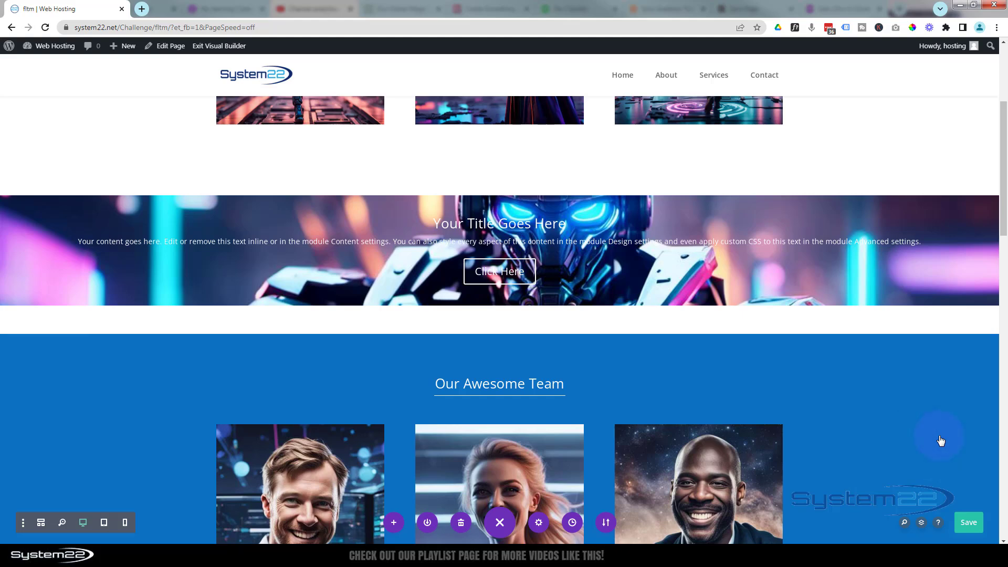
Set the banner section's top and bottom padding to 0px, save the section settings and check the result on the page
mouse_move(70, 195)
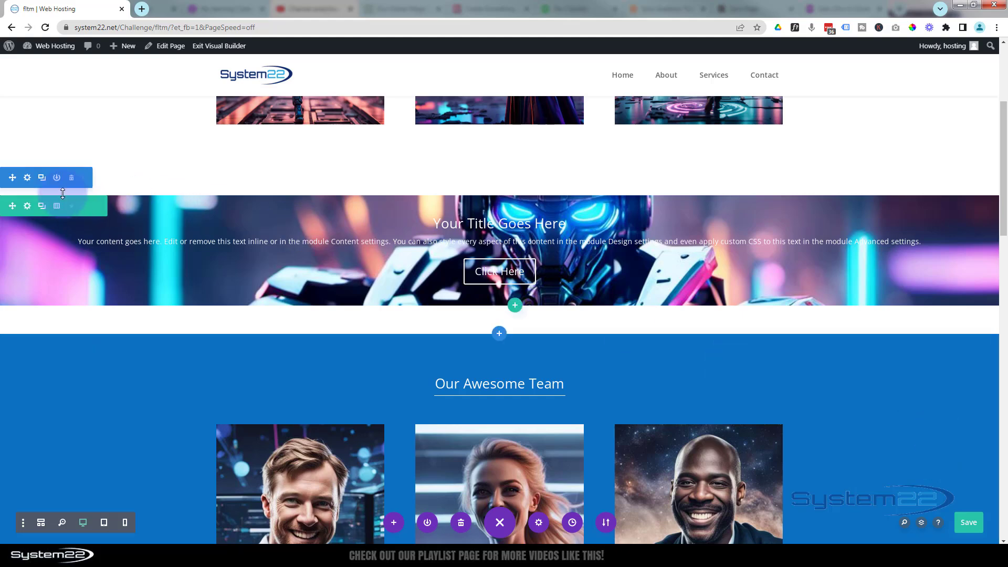
click(28, 178)
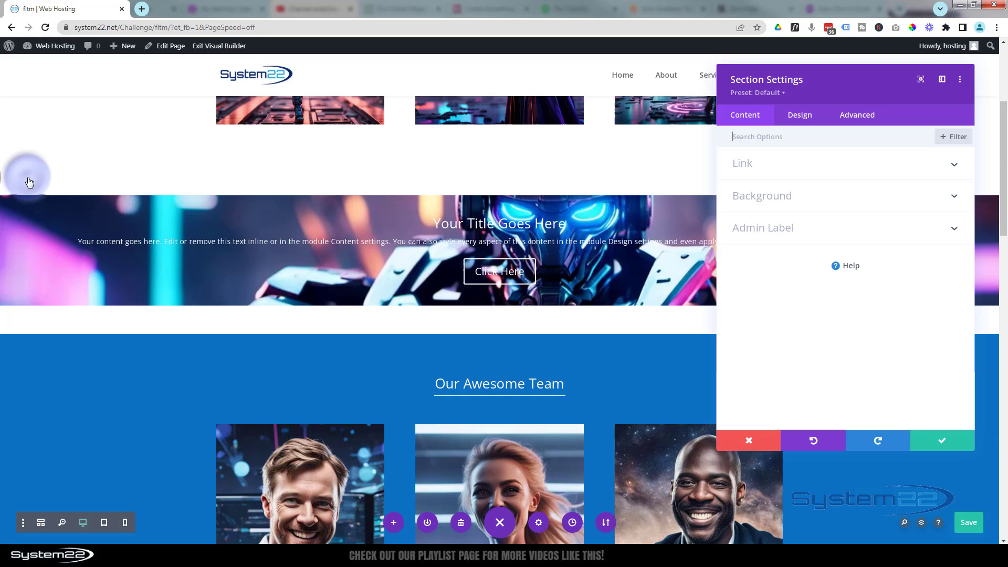
click(802, 118)
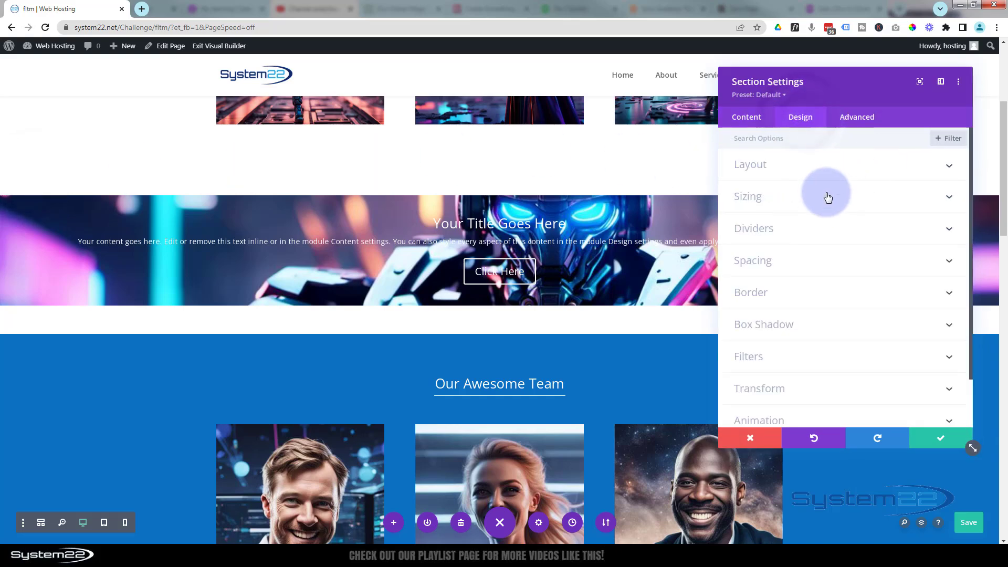
click(826, 260)
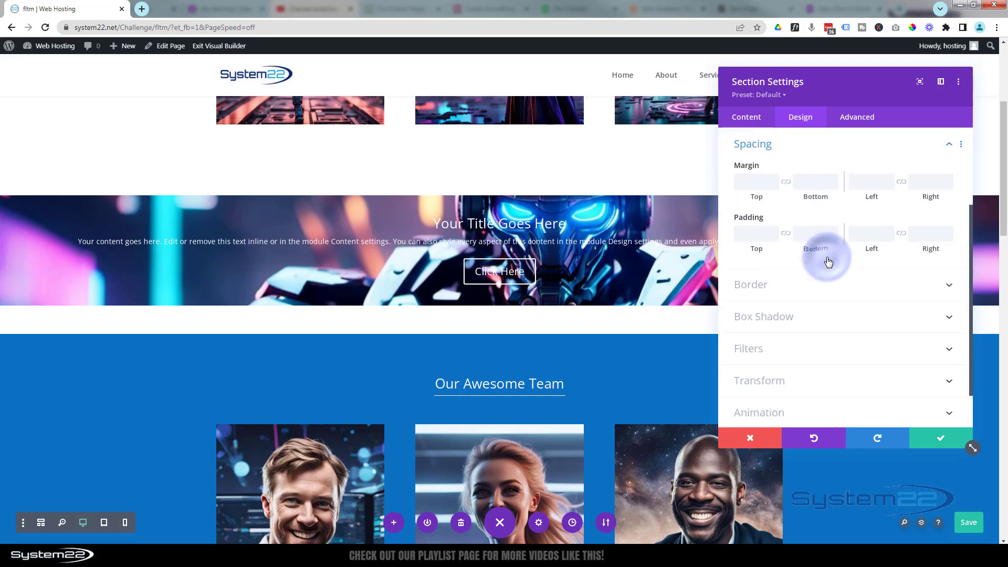
click(751, 237)
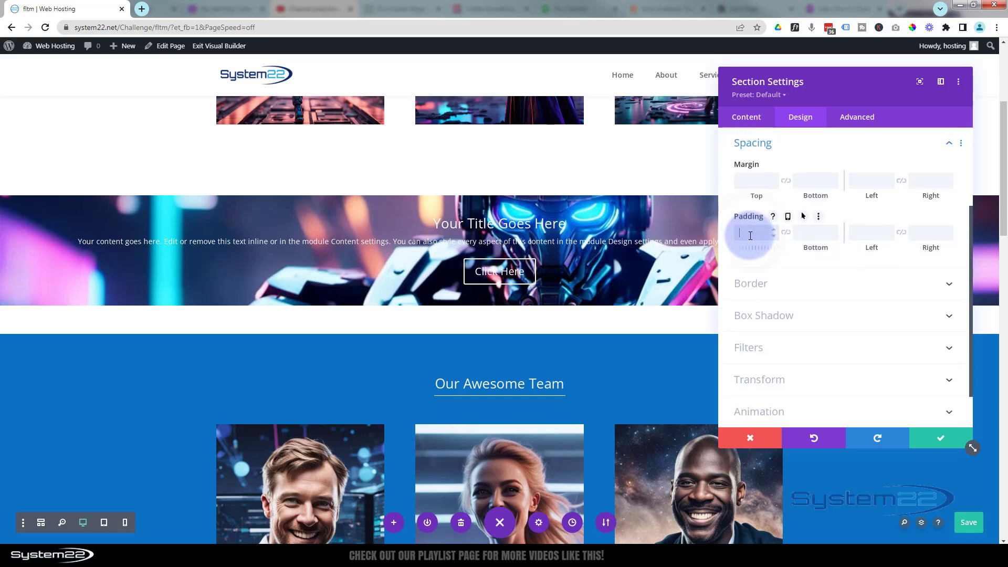
text(0px)
click(785, 233)
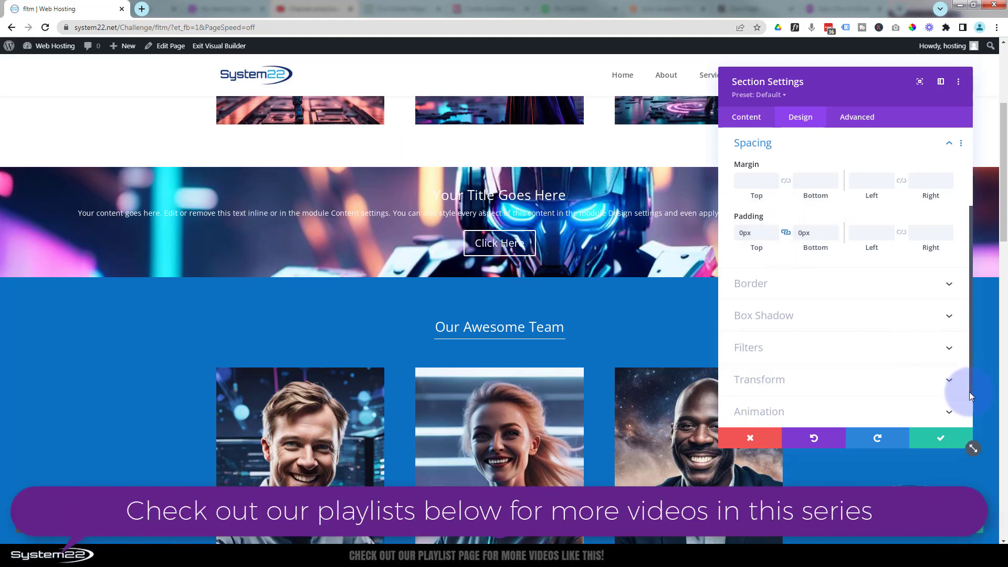
click(941, 438)
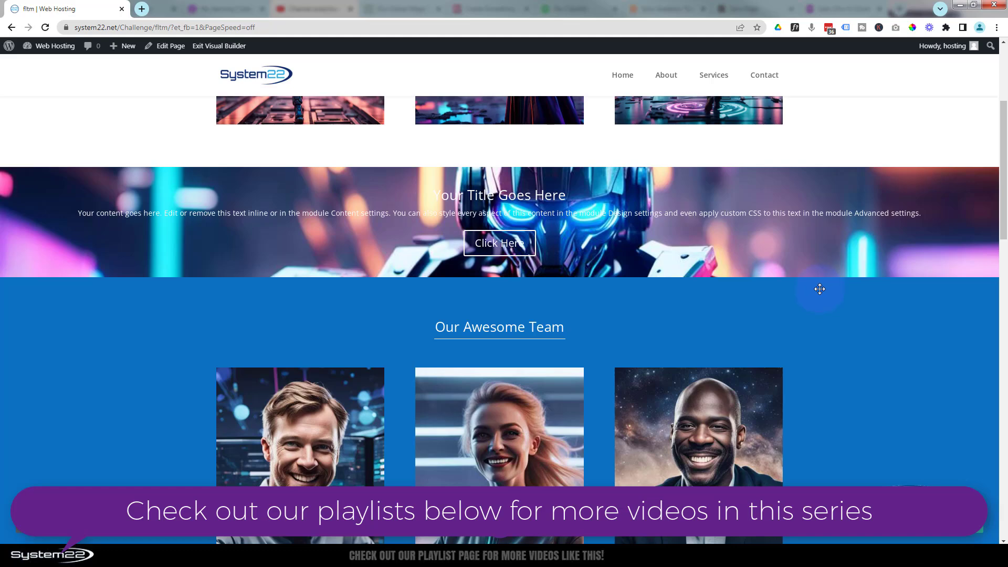
scroll(814, 286, up, 3)
scroll(820, 289, down, 1)
scroll(820, 288, down, 2)
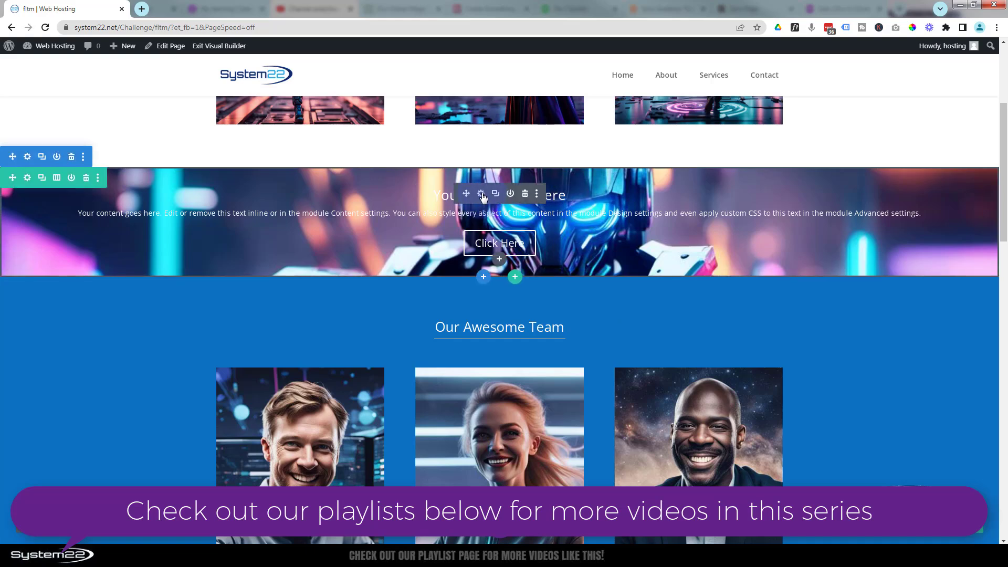
Set the Call To Action module's top and bottom padding to 100px
click(481, 195)
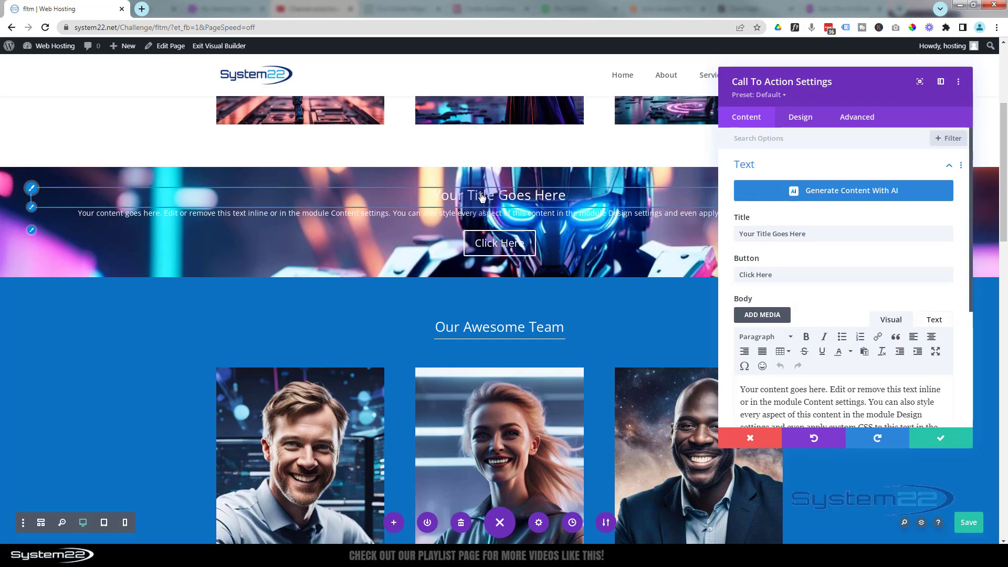
click(800, 117)
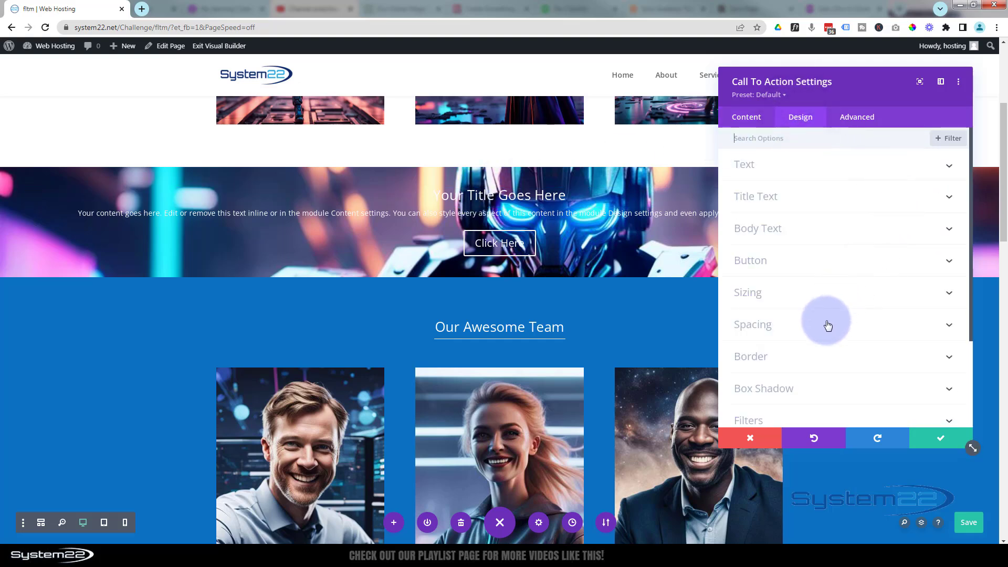
click(827, 323)
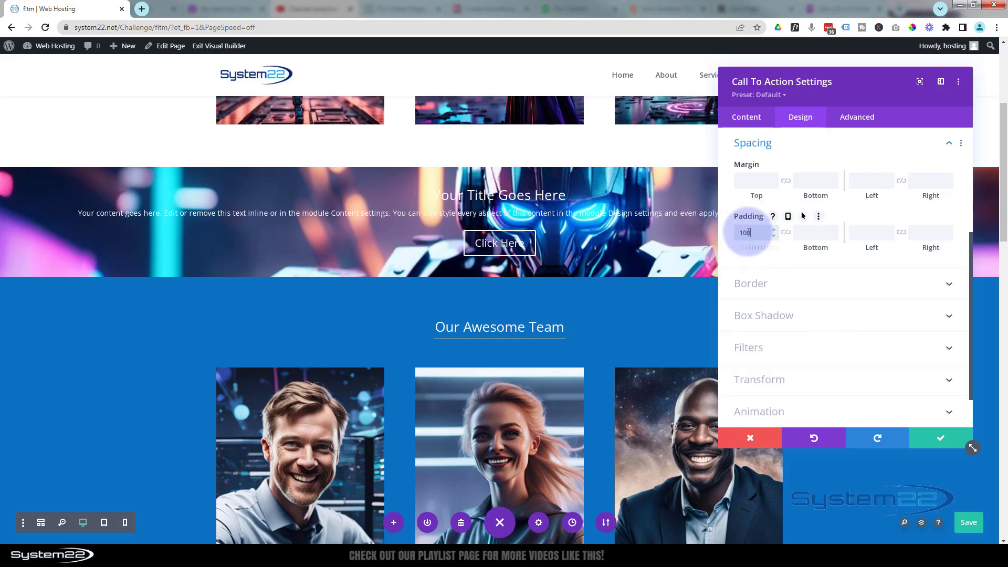
click(785, 234)
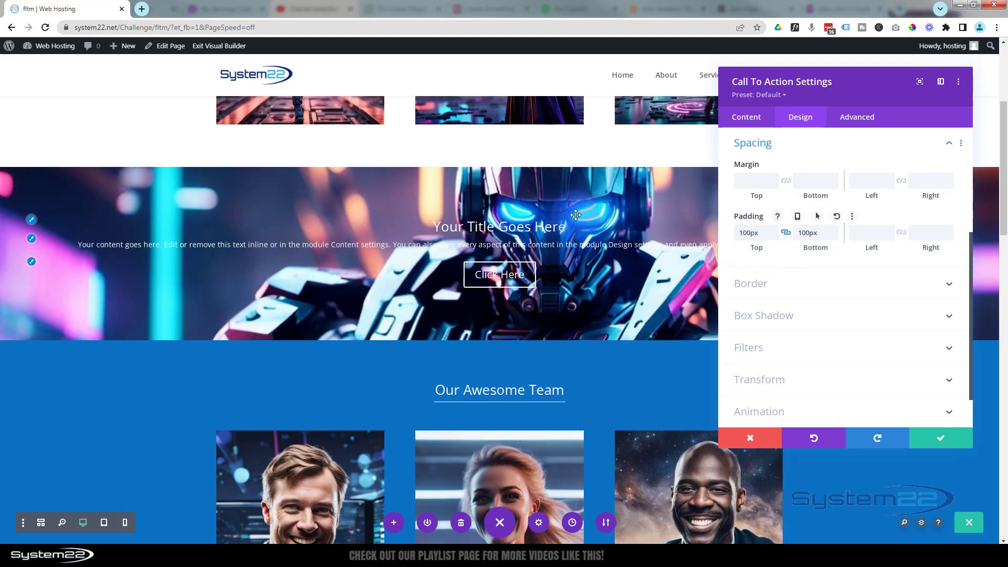
Check the padded Call To Action banner's parallax effect on the page and save the module settings
scroll(576, 215, down, 2)
scroll(576, 215, up, 4)
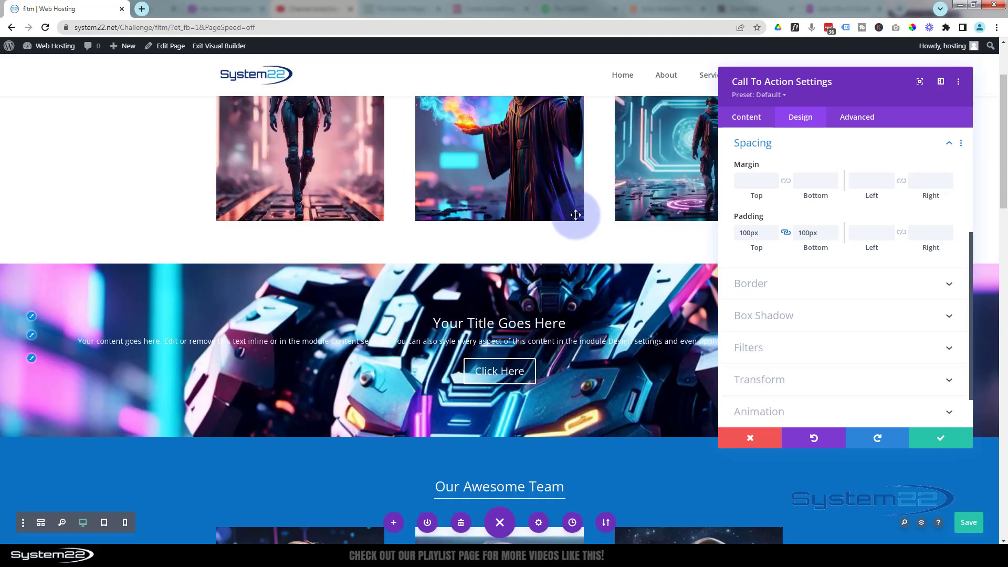
scroll(576, 215, down, 2)
scroll(576, 215, down, 1)
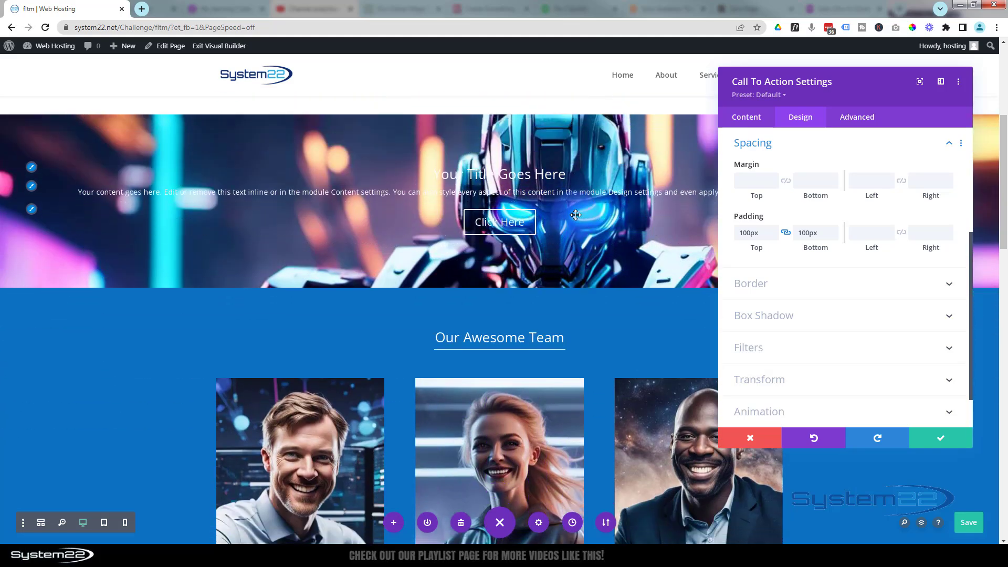
scroll(576, 215, up, 1)
click(764, 375)
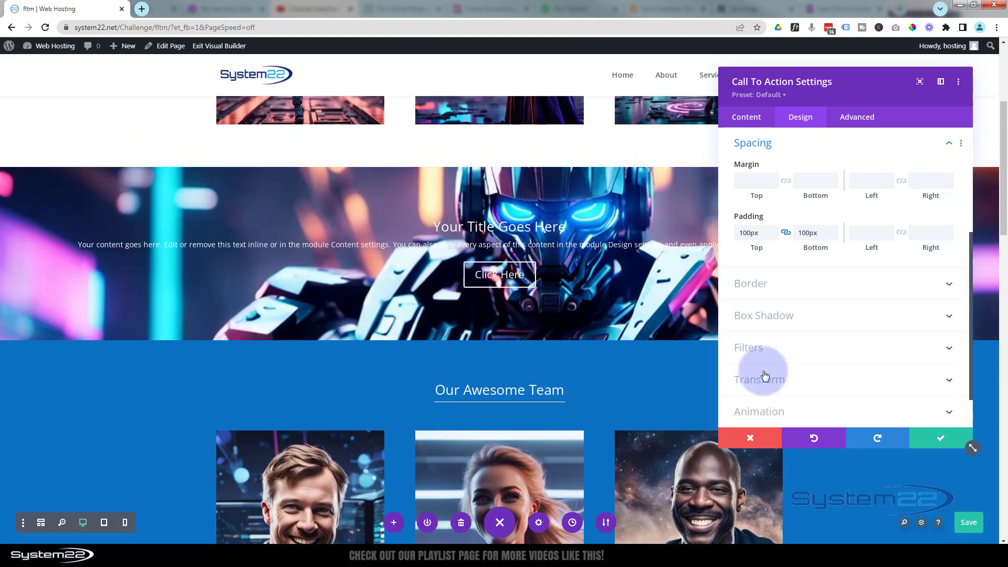
click(939, 437)
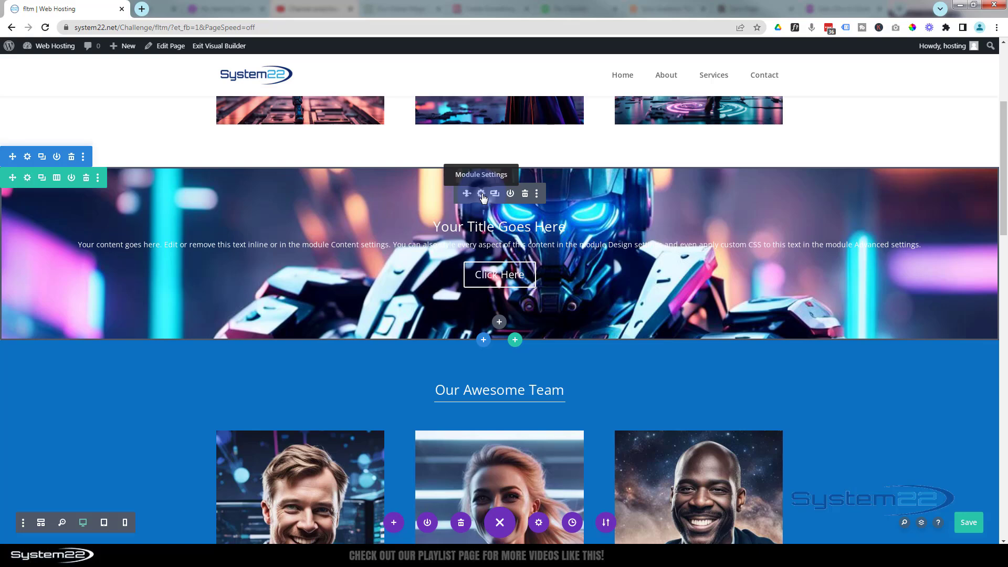
Reopen the Call To Action module's settings and show the custom CSS fields for its module elements
click(482, 194)
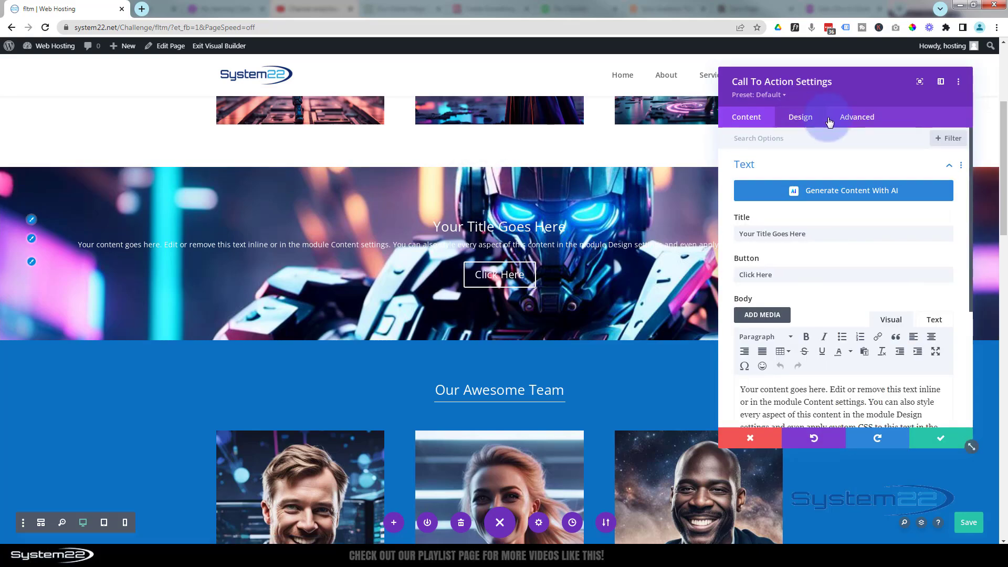
click(861, 118)
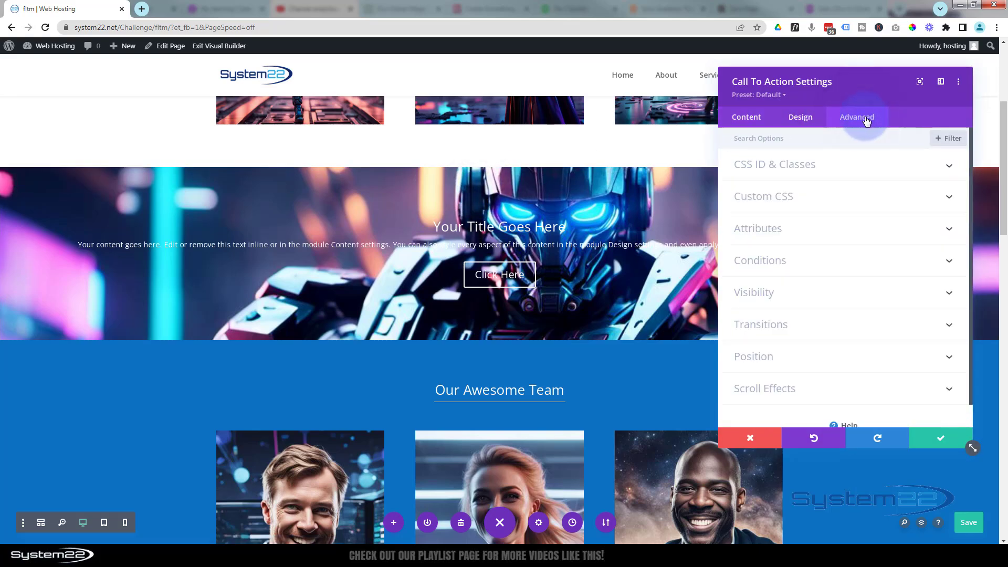
click(832, 197)
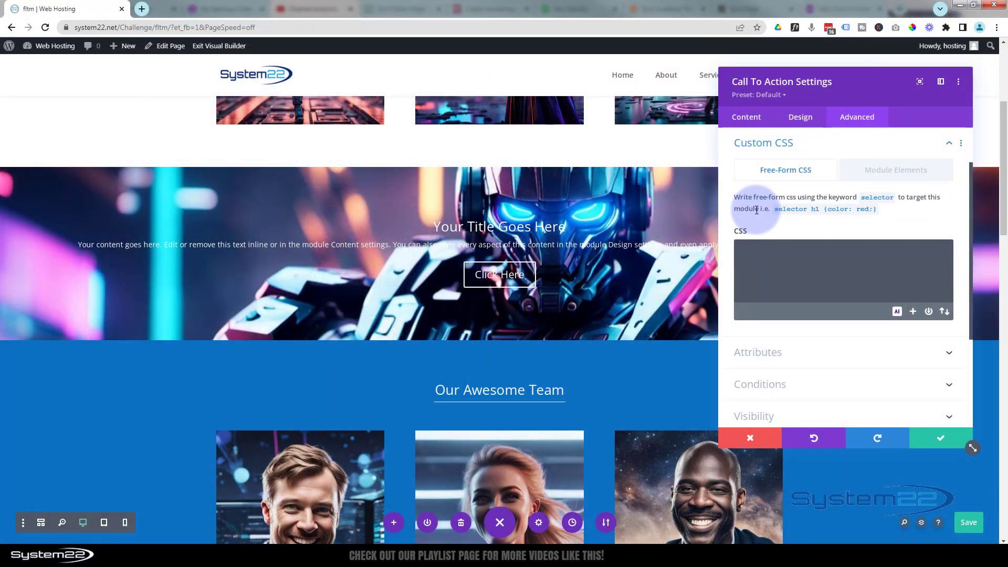
click(889, 173)
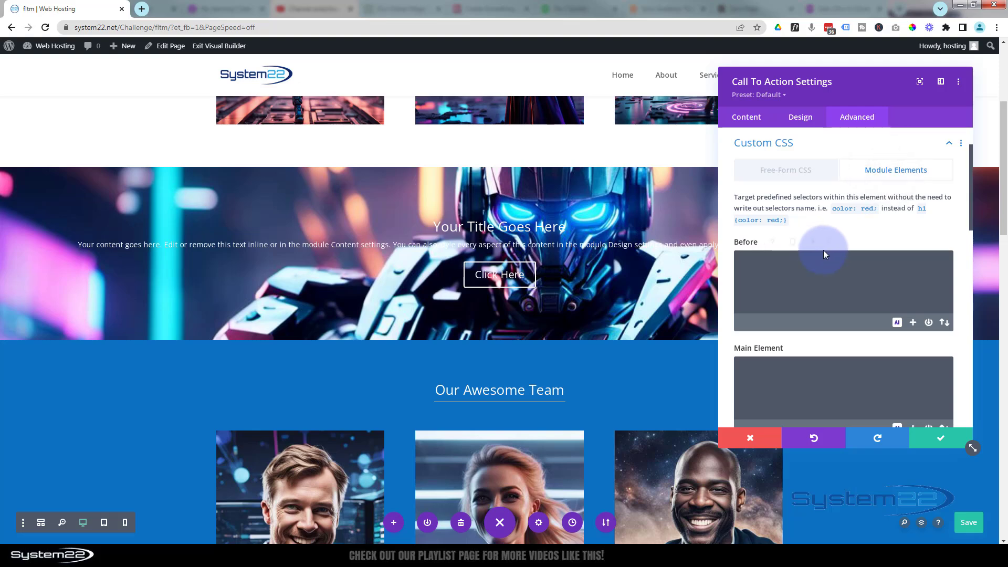
scroll(823, 252, down, 2)
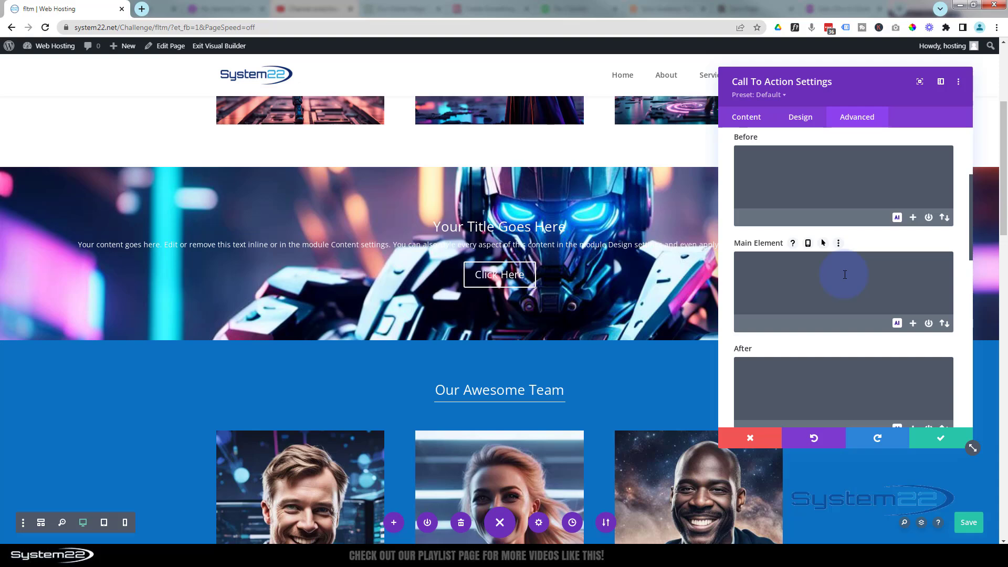
Enter the rule backdrop-filter:blur(0); as the first line of the Main Element CSS
click(809, 275)
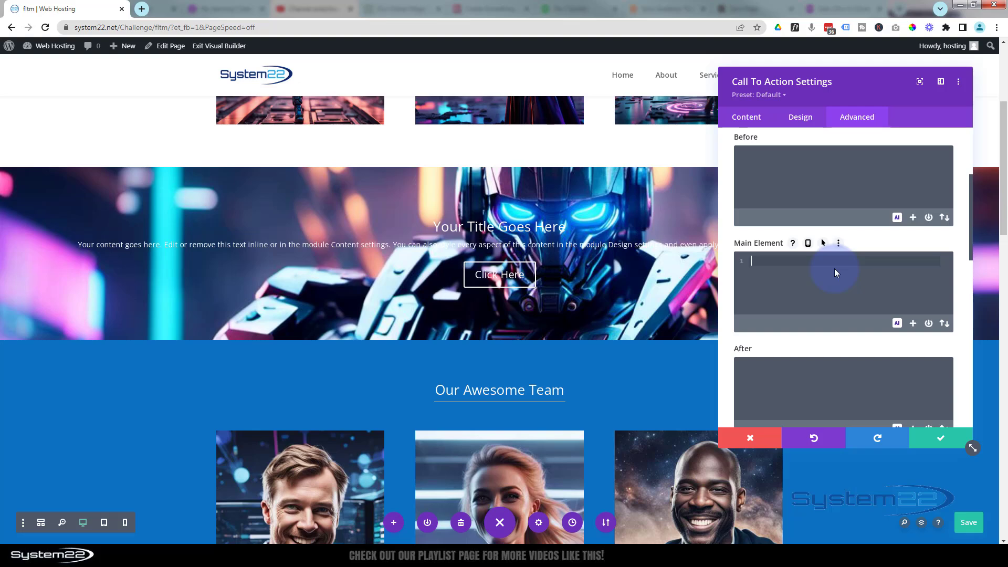
text(backdrop-)
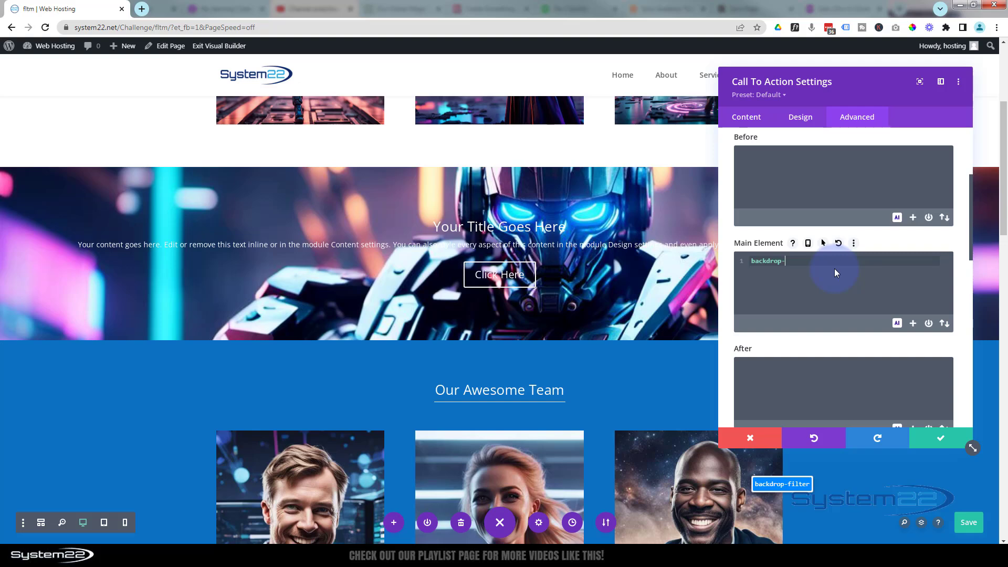
text(filter:)
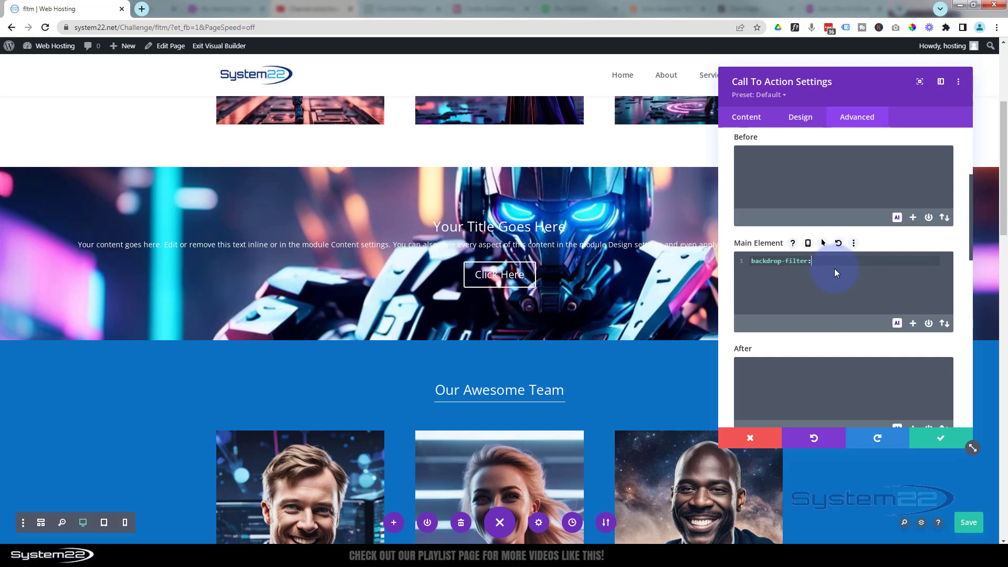
text(blur()
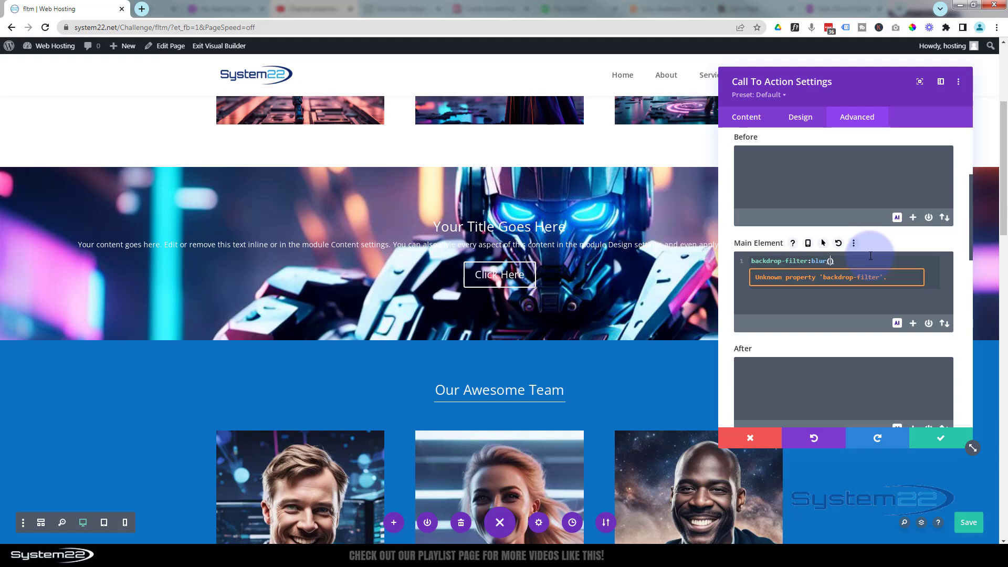
text(0)
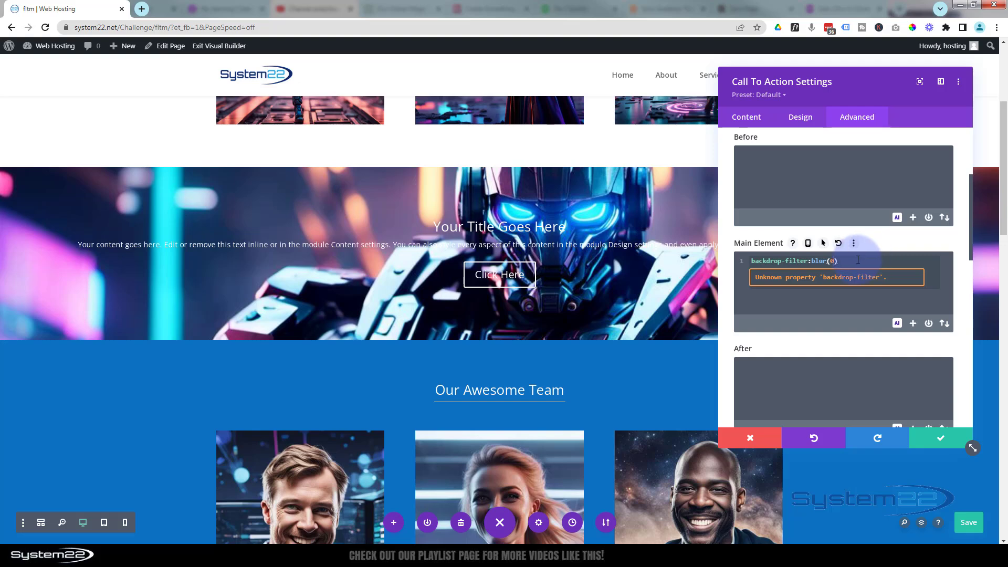
click(851, 261)
text(;)
key(Return)
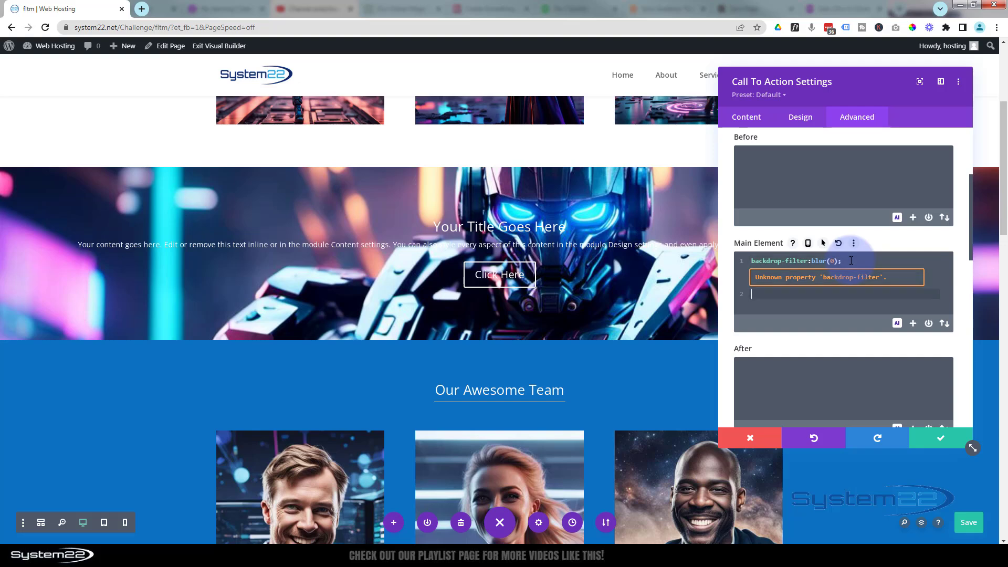
Add a second Main Element CSS line, -webkit-backdrop-filter:blur(0);, by reusing a copy of the first rule
text(-webkit-)
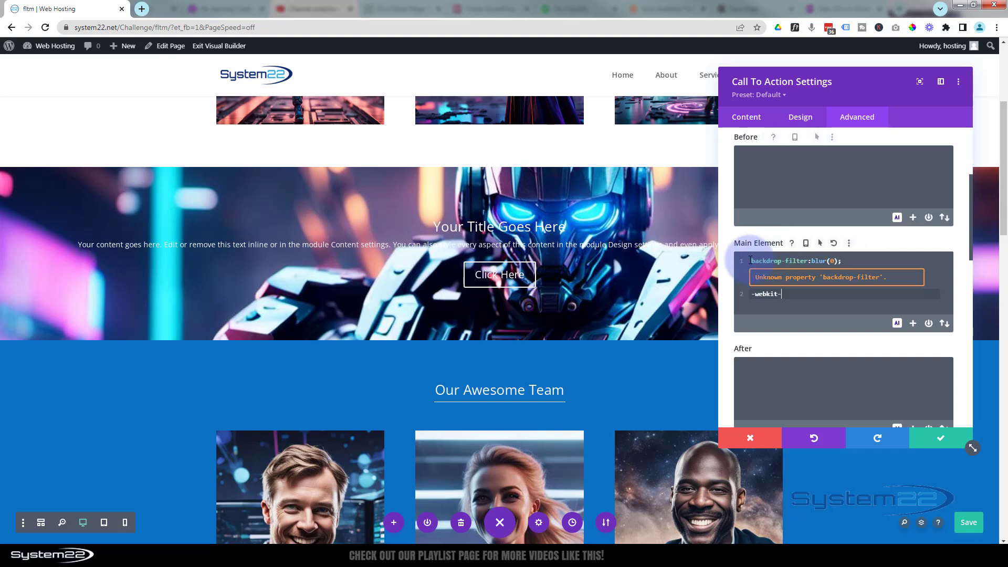
drag(751, 261, 849, 261)
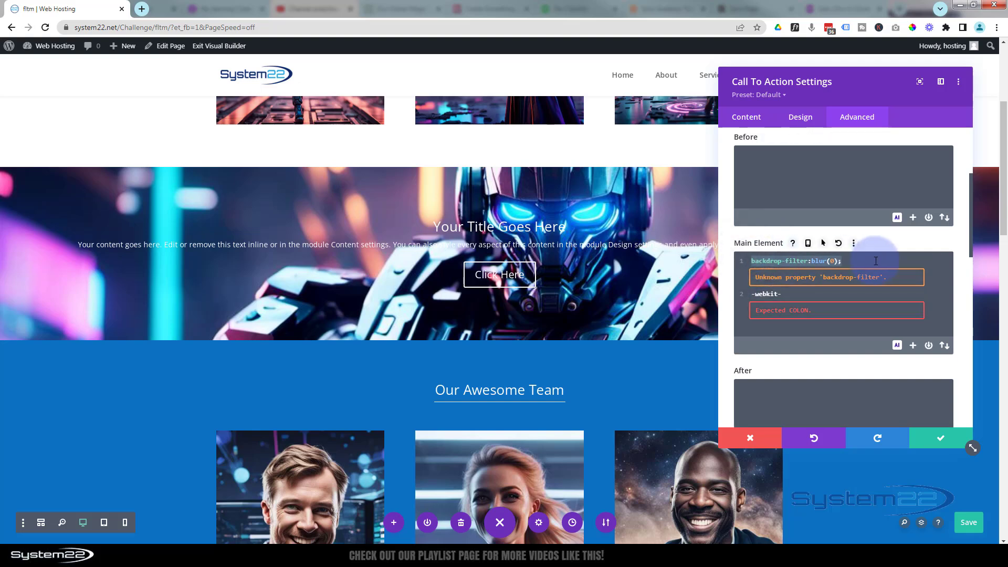
key(ctrl+c)
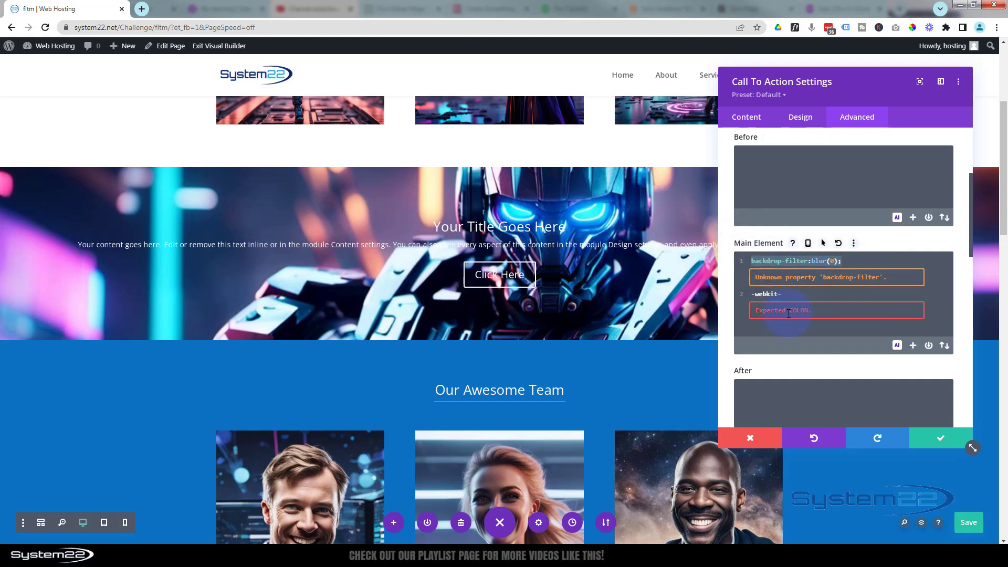
click(823, 284)
key(ctrl+v)
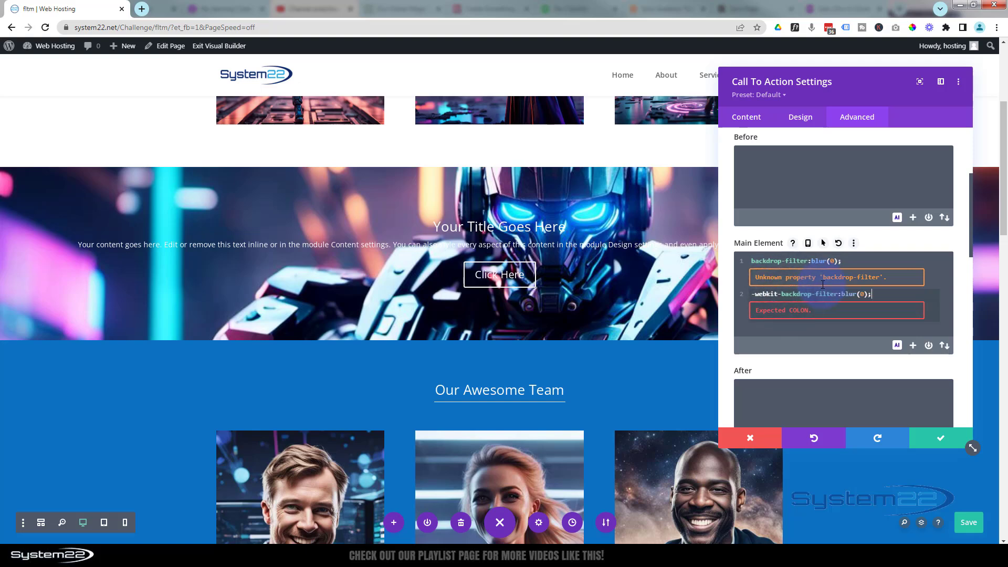
click(883, 295)
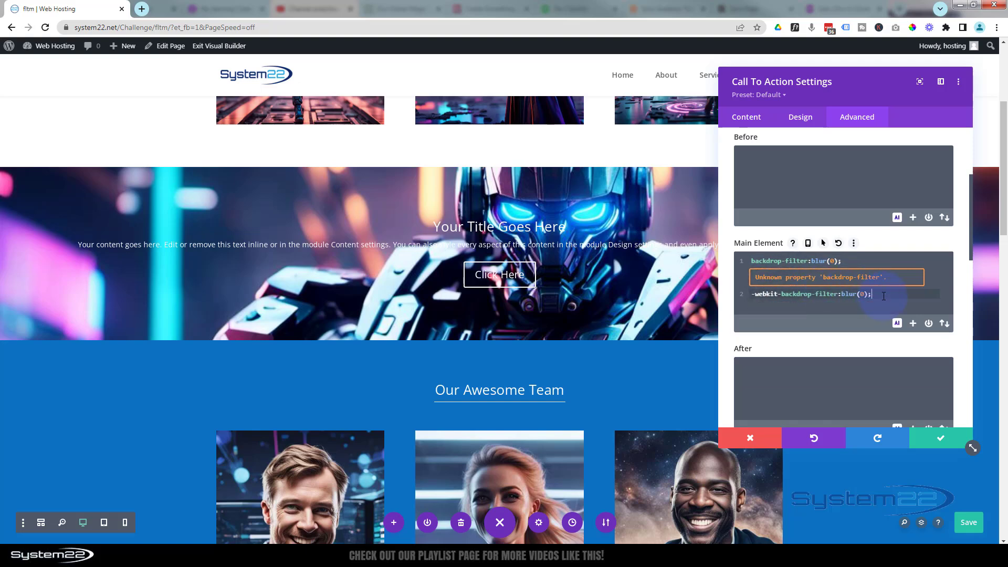
Copy both CSS lines into the Main Element's hover state and set the backdrop-filter blur there to 15px
drag(884, 296, 753, 258)
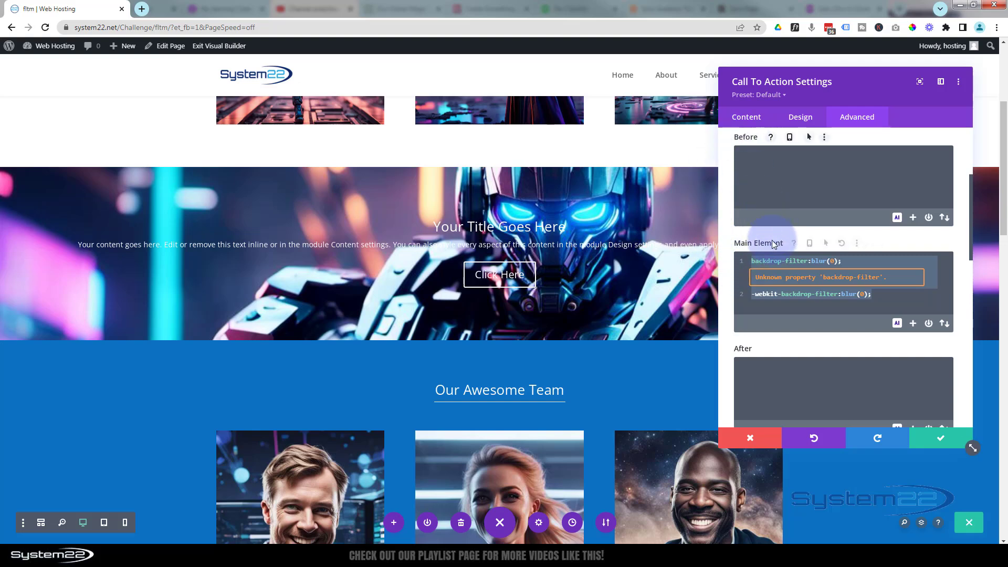
click(823, 243)
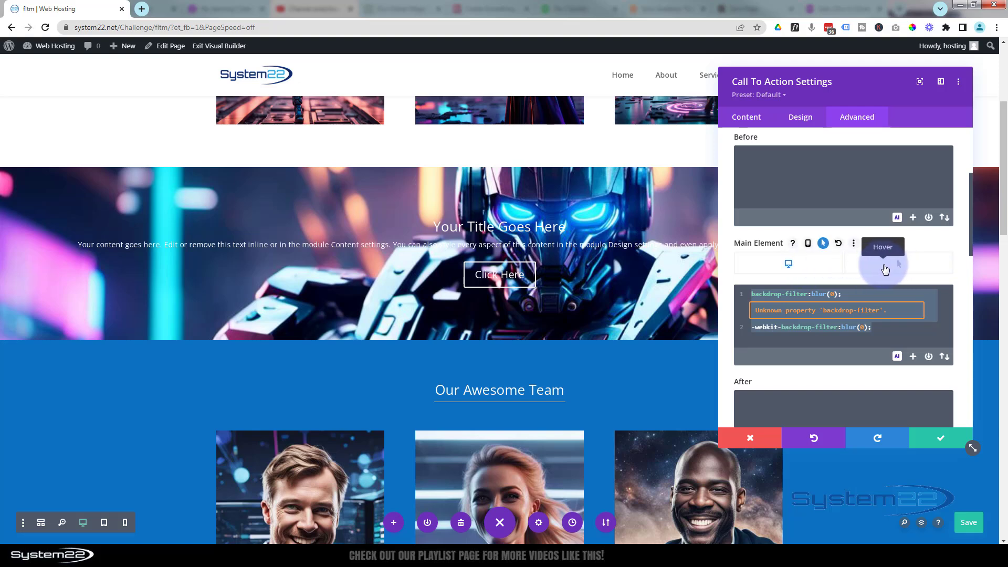
click(885, 269)
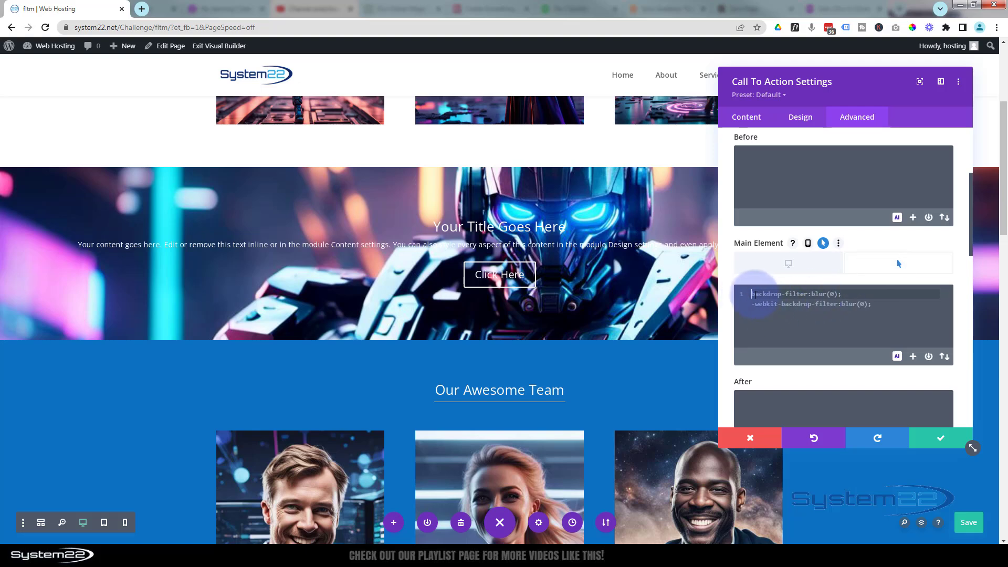
key(ctrl+v)
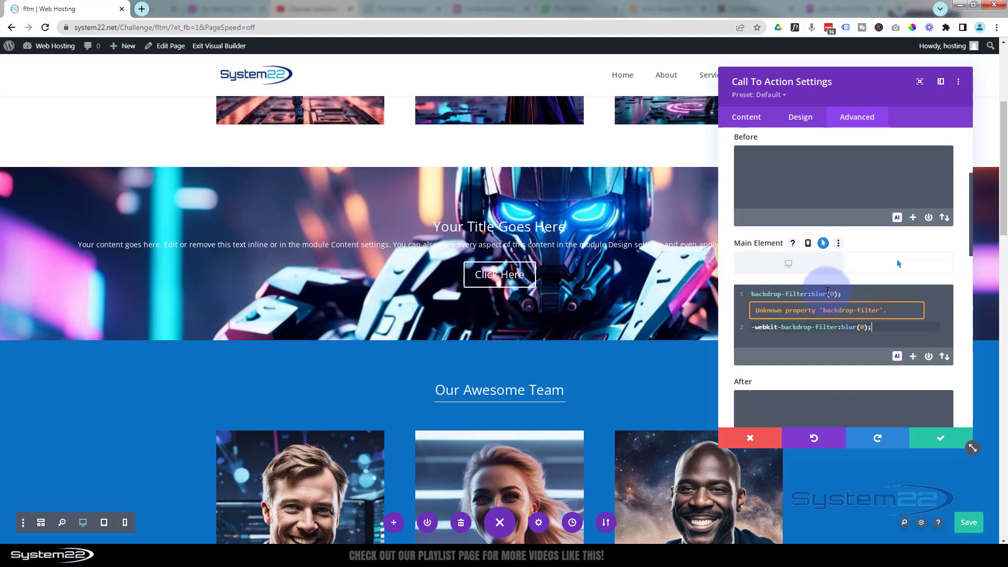
double_click(833, 294)
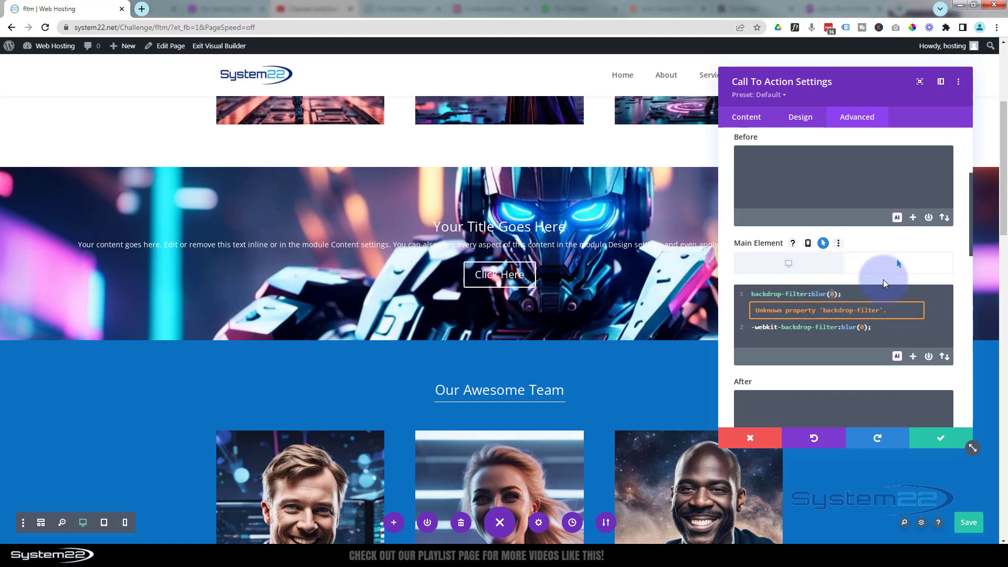
text(15px)
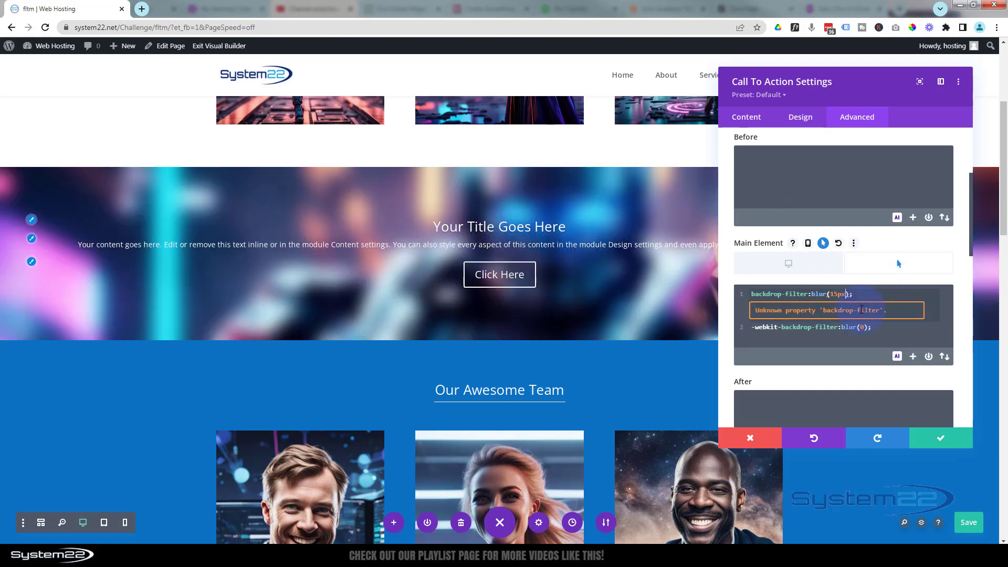
Try a 5px blur in the hover state's backdrop-filter rule and restore the 15px value
click(831, 294)
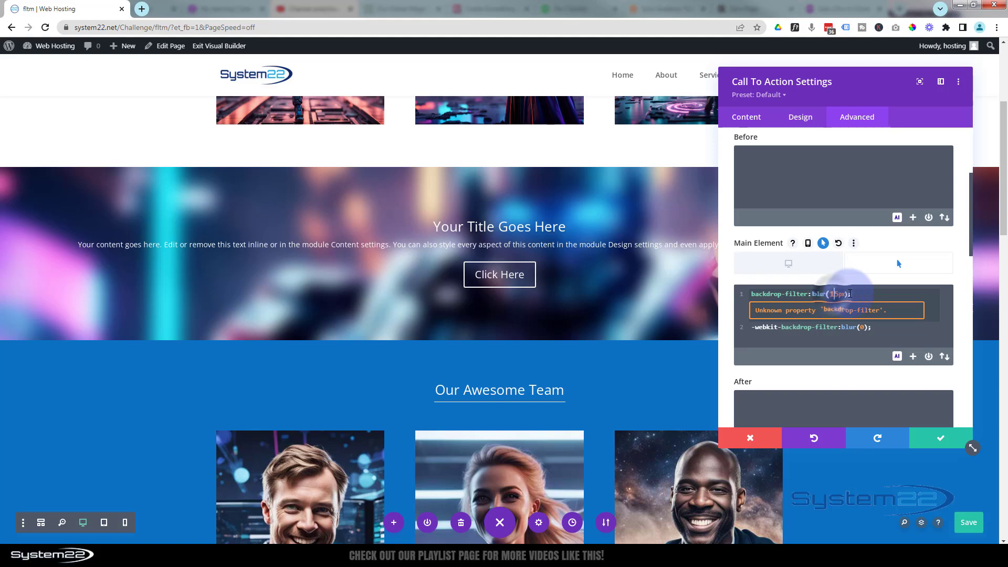
key(Delete)
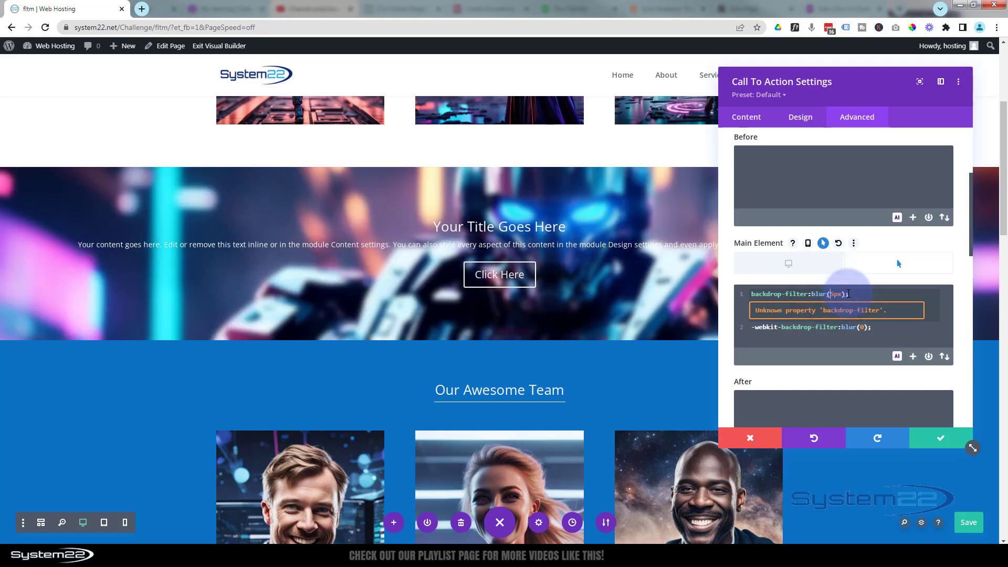
text(1)
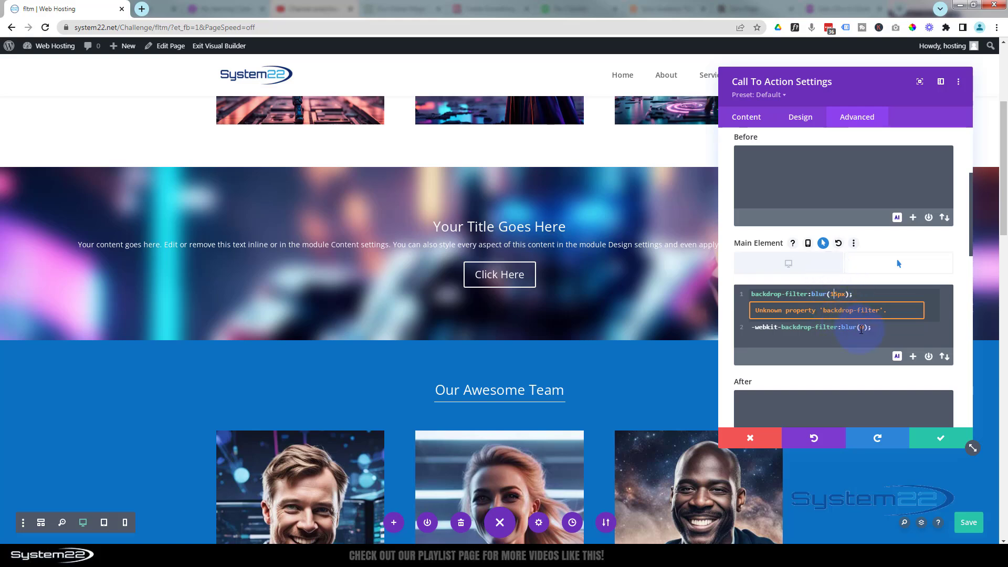
Set the blur in the hover state's -webkit-backdrop-filter rule to 15px
click(864, 327)
double_click(864, 329)
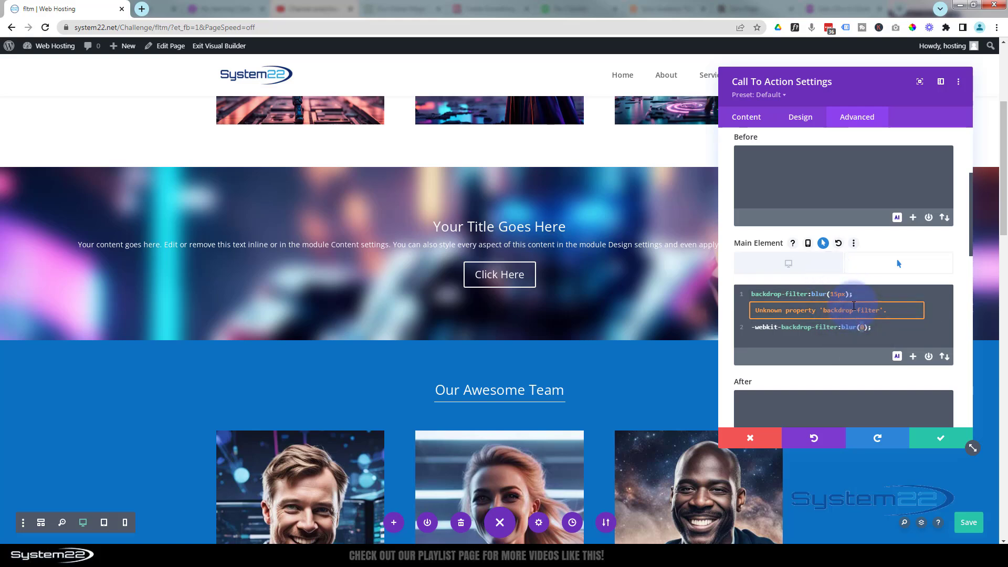
text(15px)
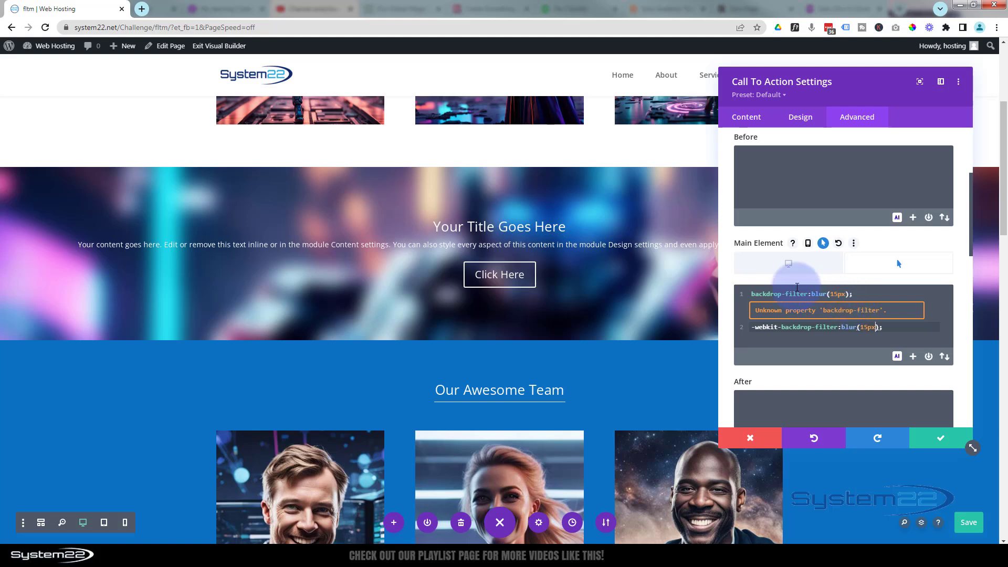
click(790, 265)
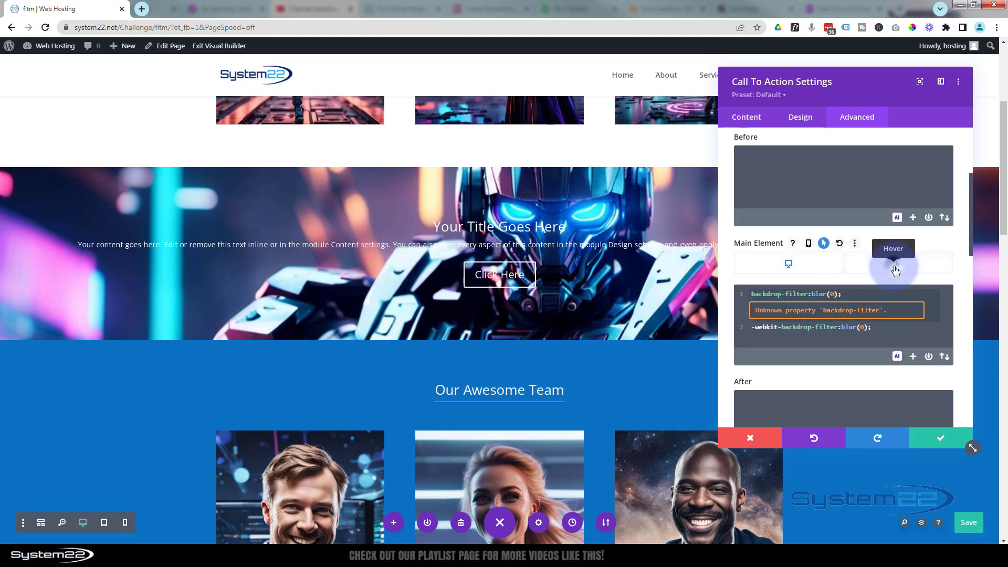
click(895, 269)
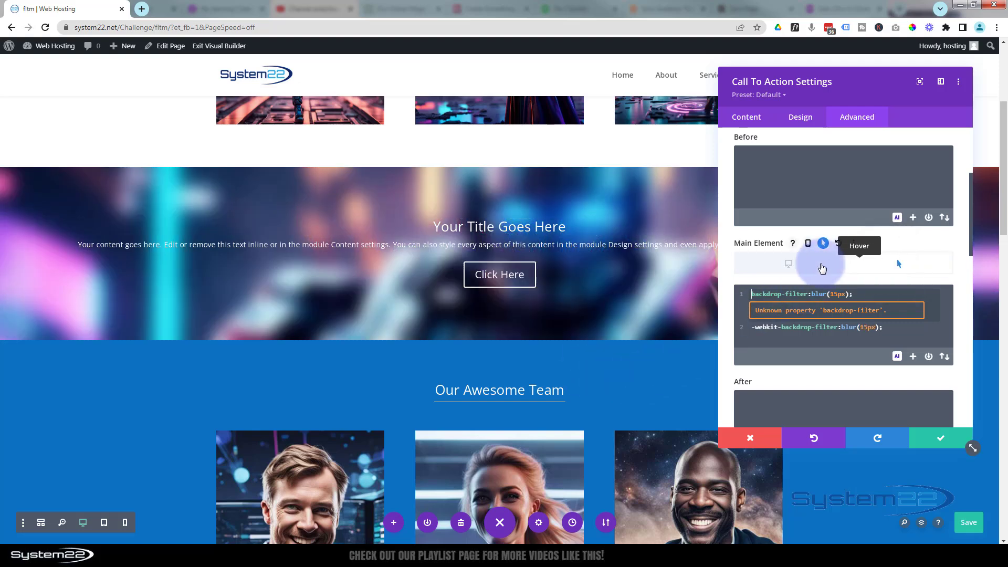
click(809, 267)
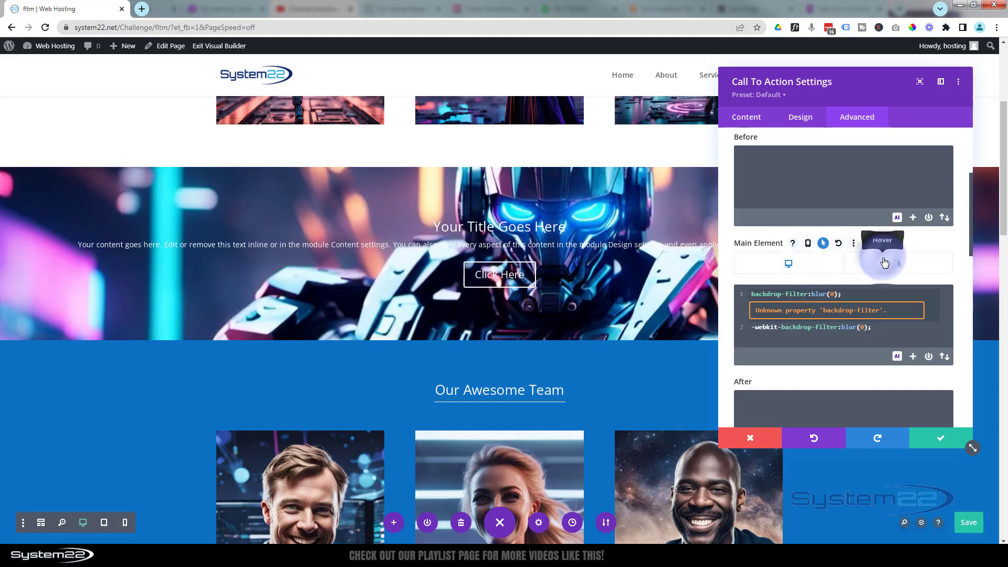
click(885, 262)
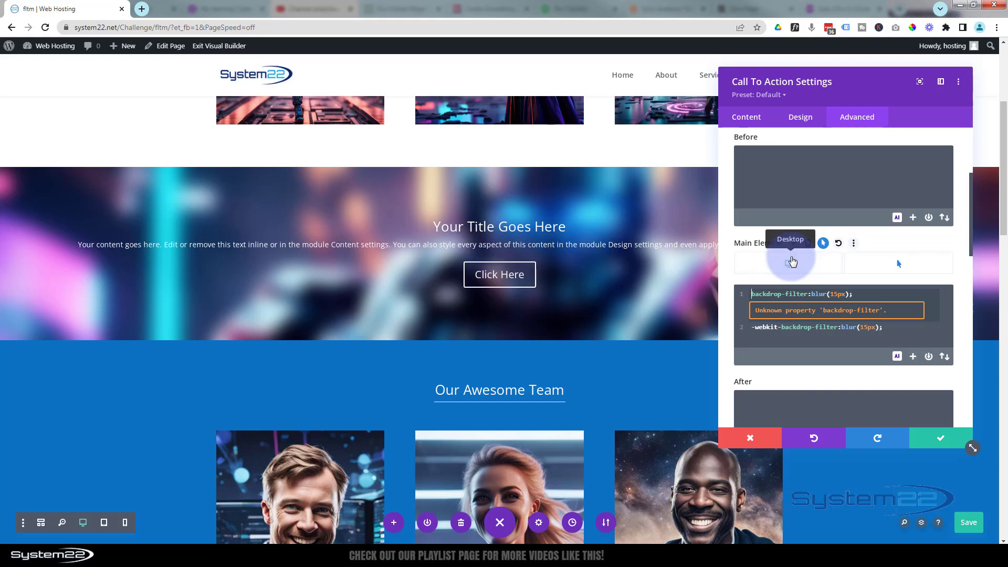
click(786, 265)
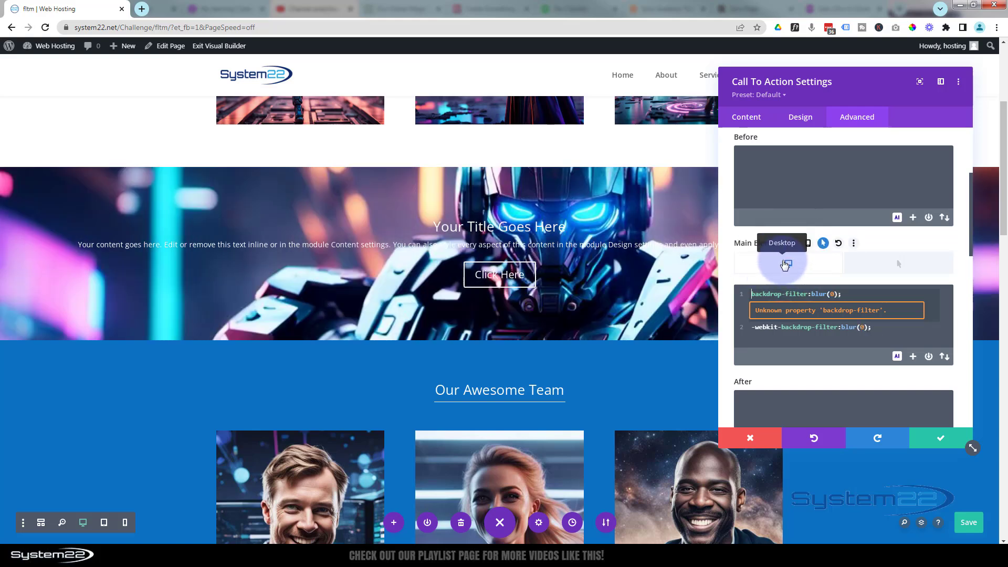
click(876, 327)
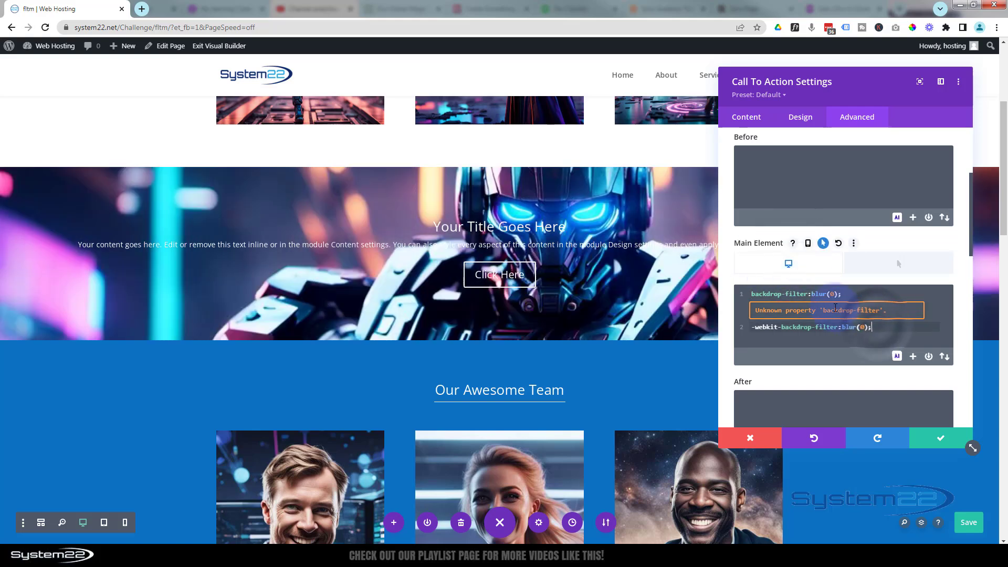
key(Return)
text(tran)
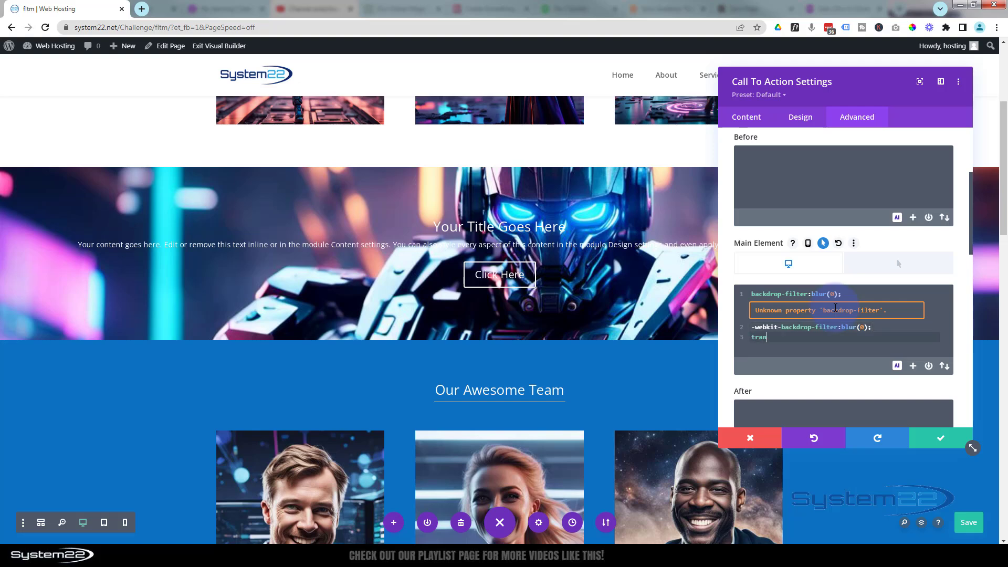
text(sition)
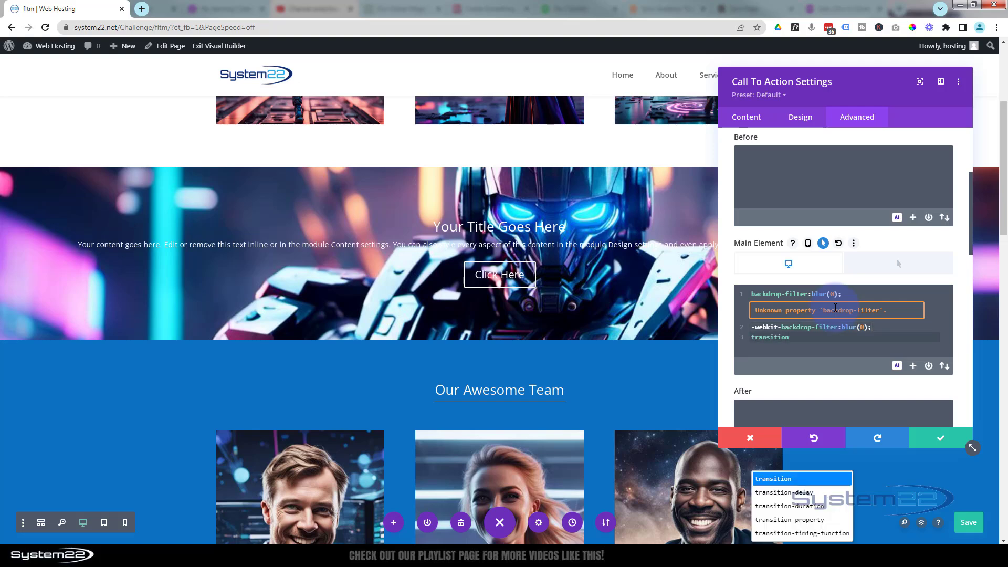
text(-dur)
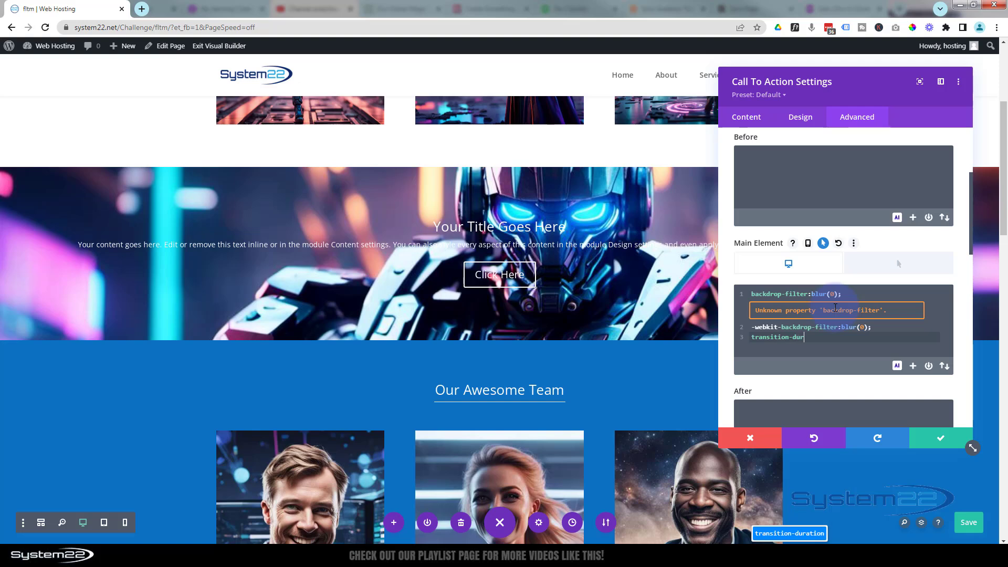
text(ation:)
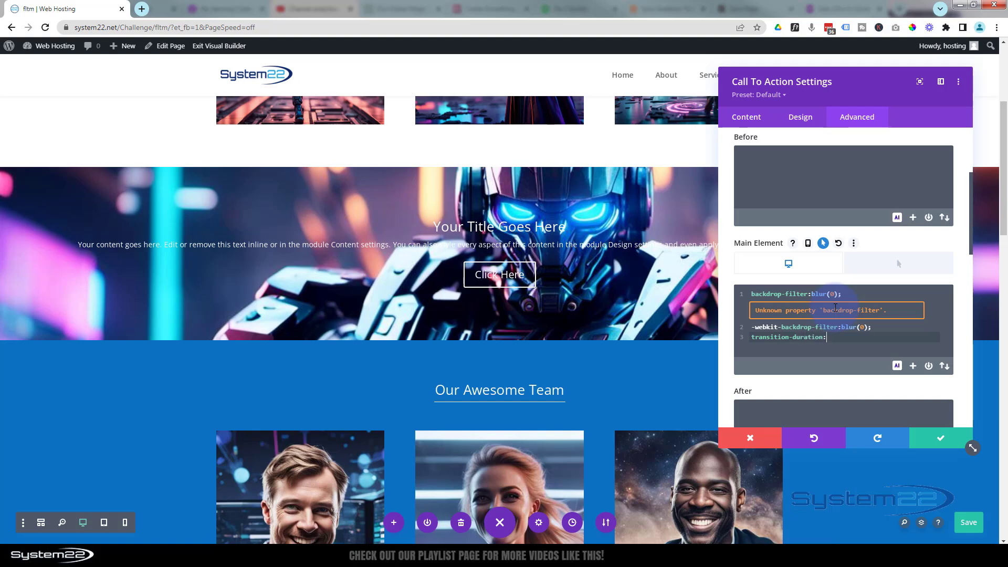
text(.5s;)
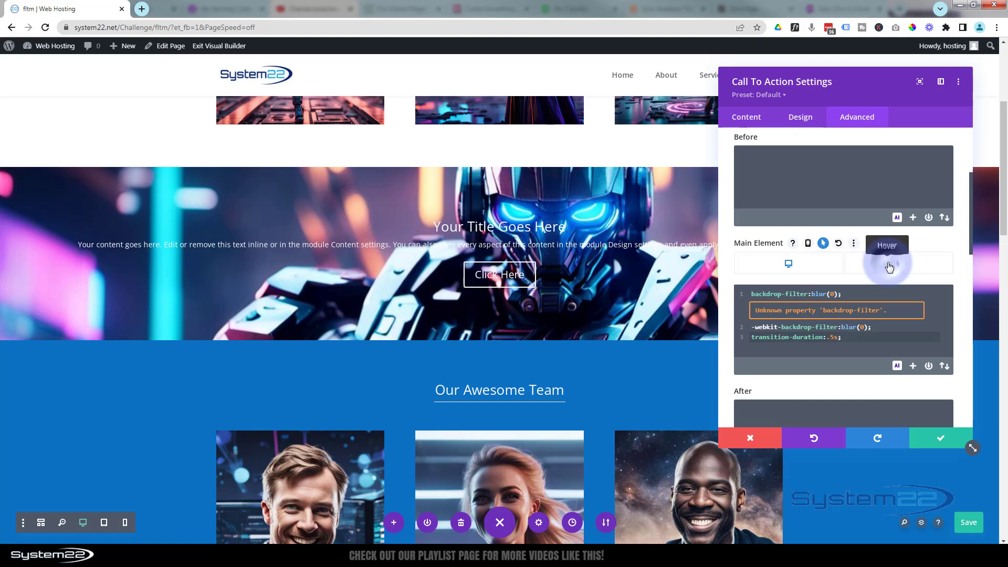
Check the banner's blur transition by switching the Main Element between its hover and desktop states
click(889, 268)
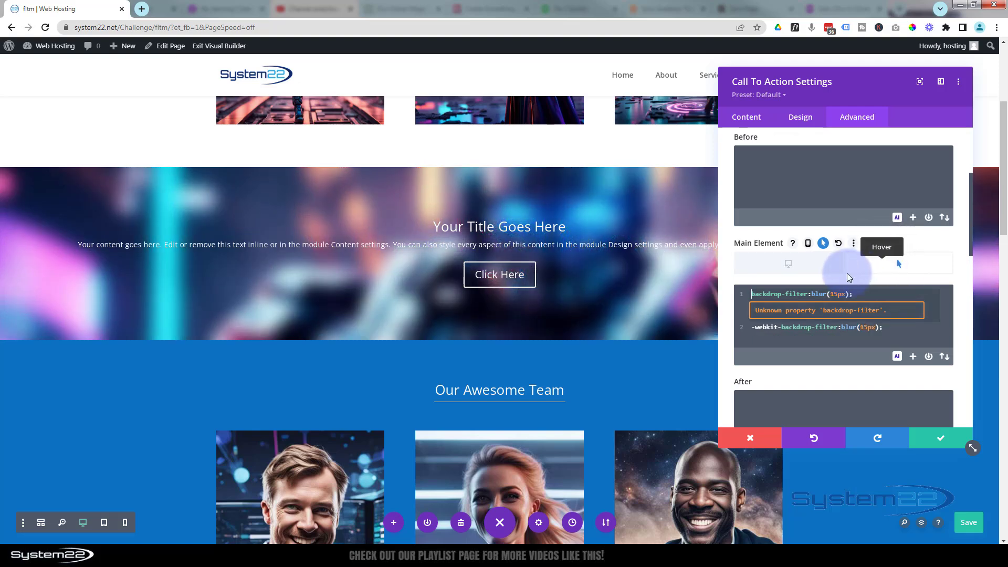
click(804, 272)
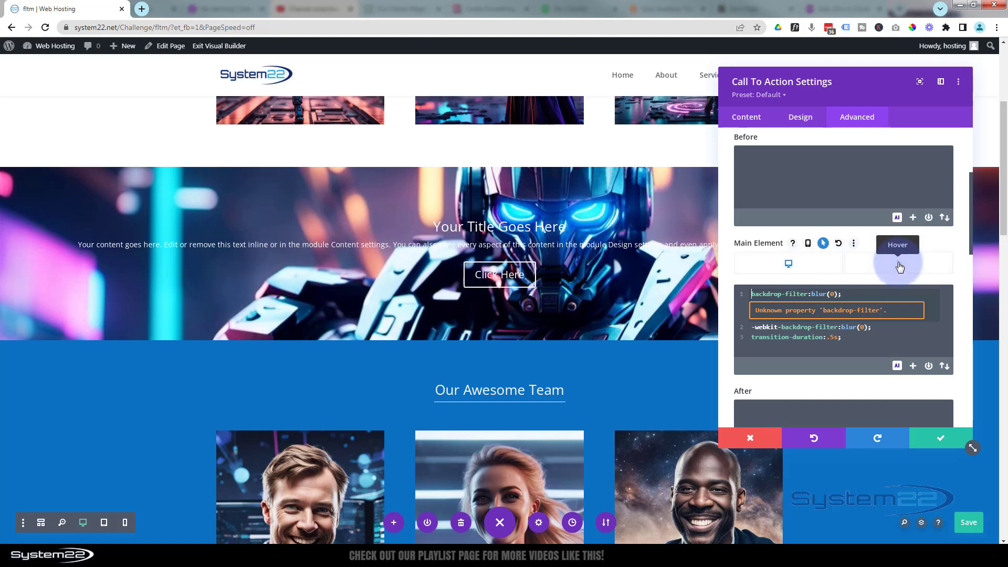
click(900, 267)
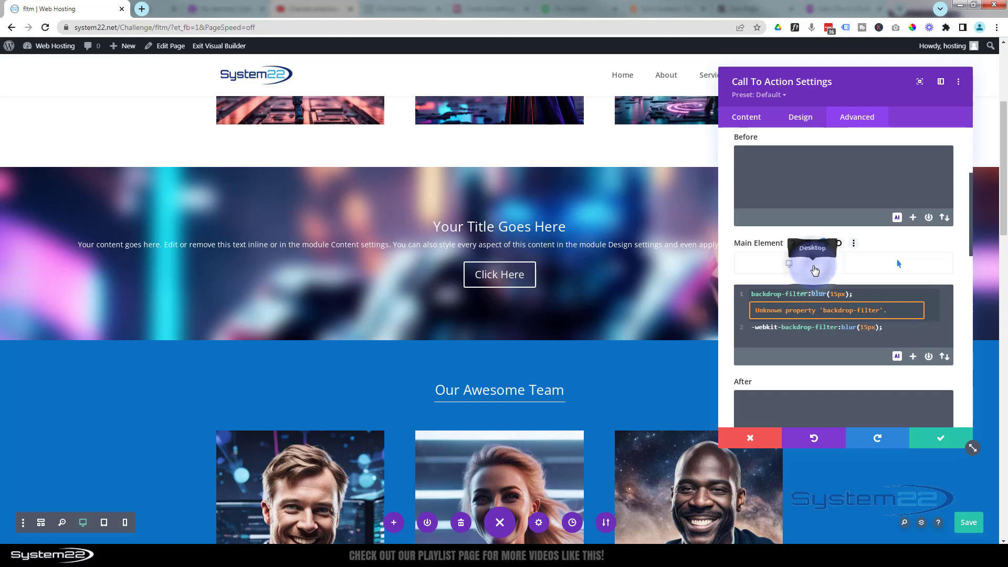
click(814, 270)
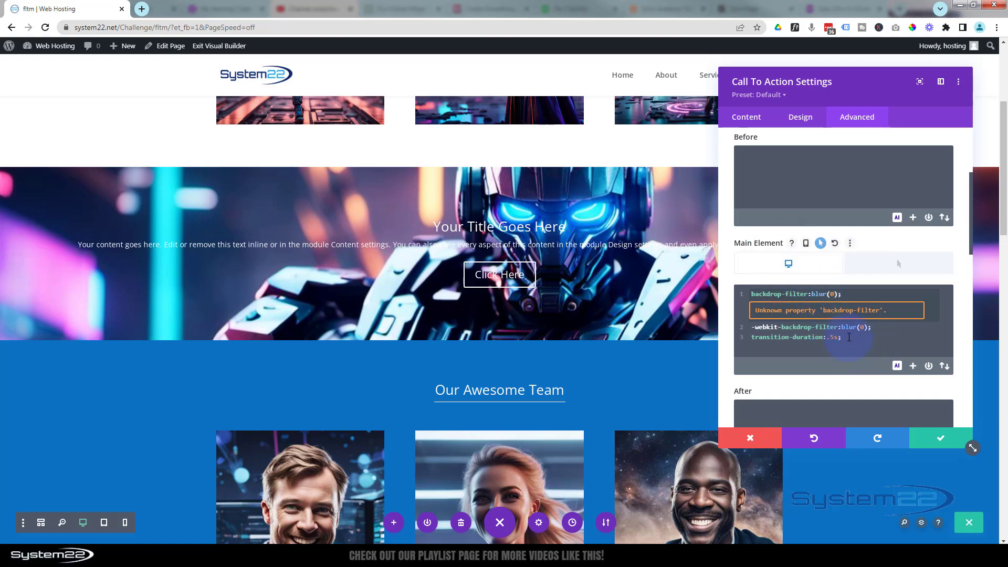
click(850, 337)
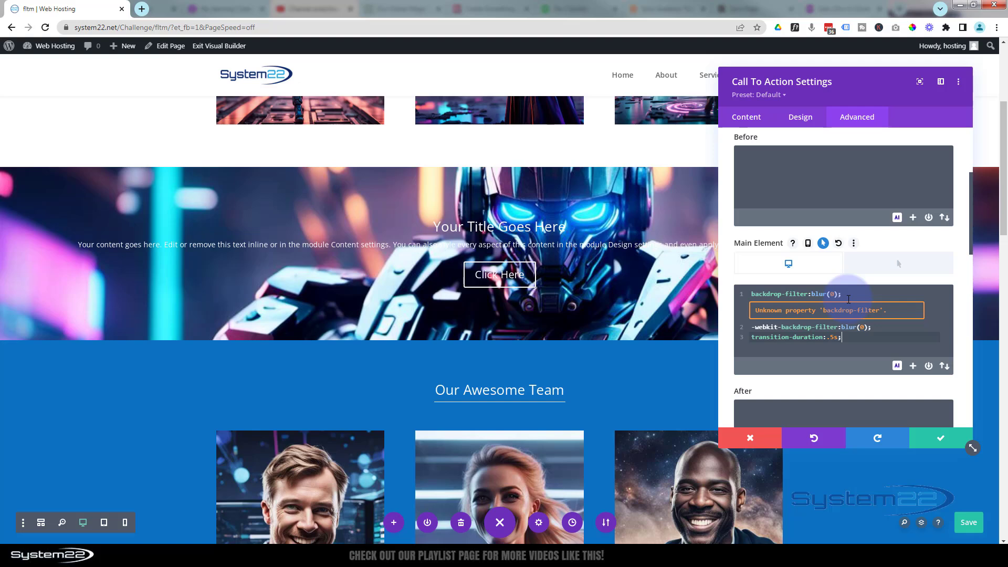
key(Return)
text(opa)
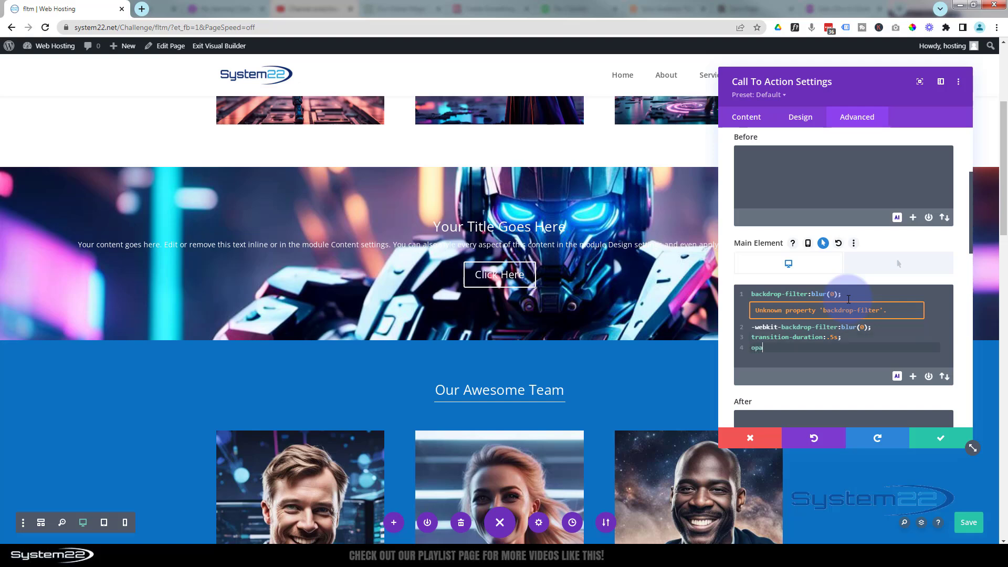
text(city:0)
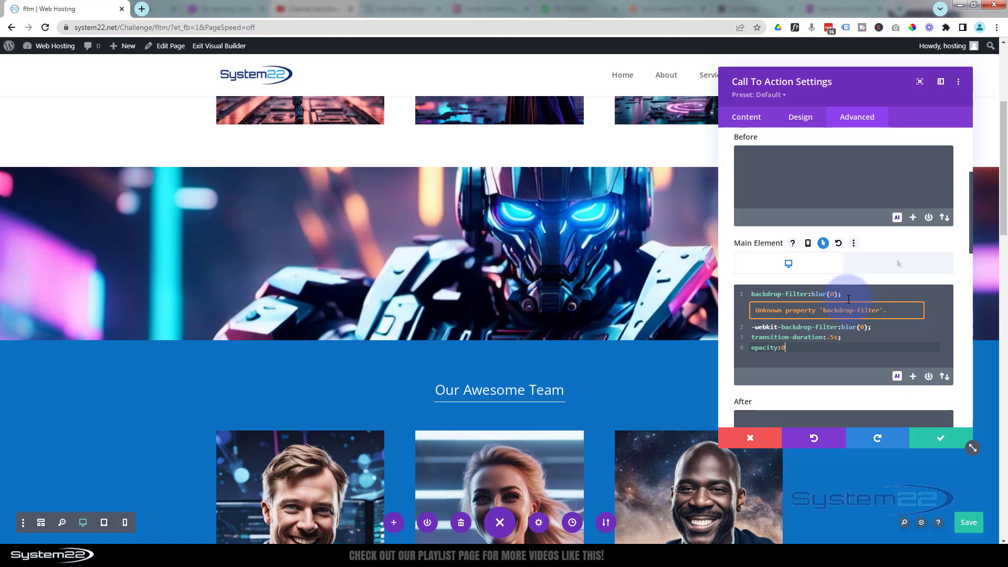
text(;)
Copy the opacity line into the Main Element's hover state and set its value there to 1
drag(799, 352, 751, 347)
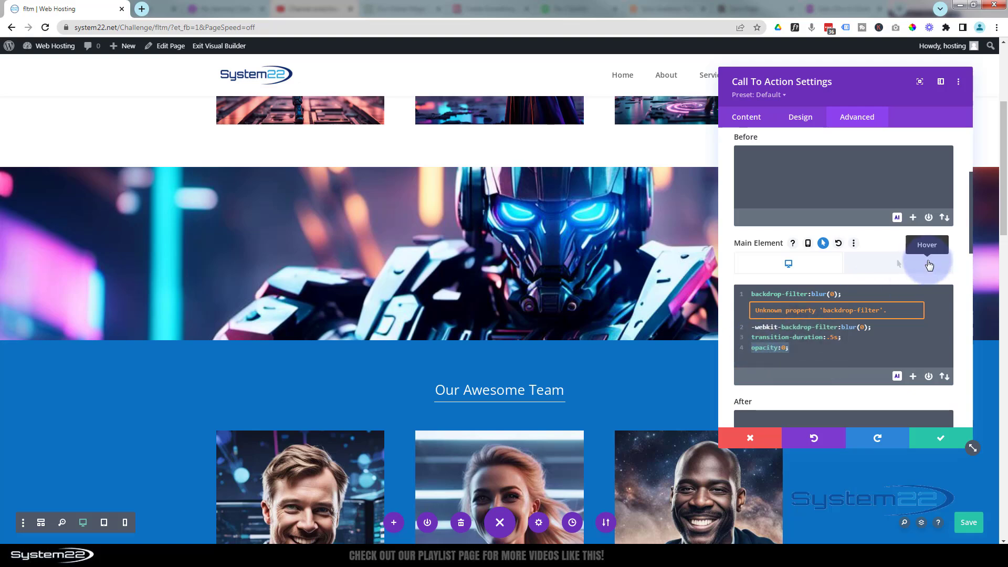
click(898, 264)
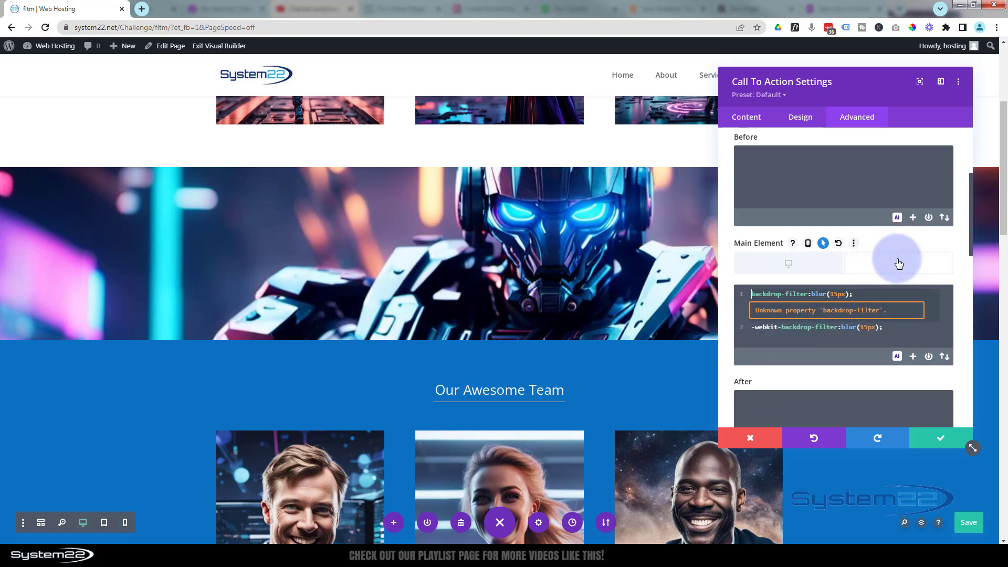
click(894, 329)
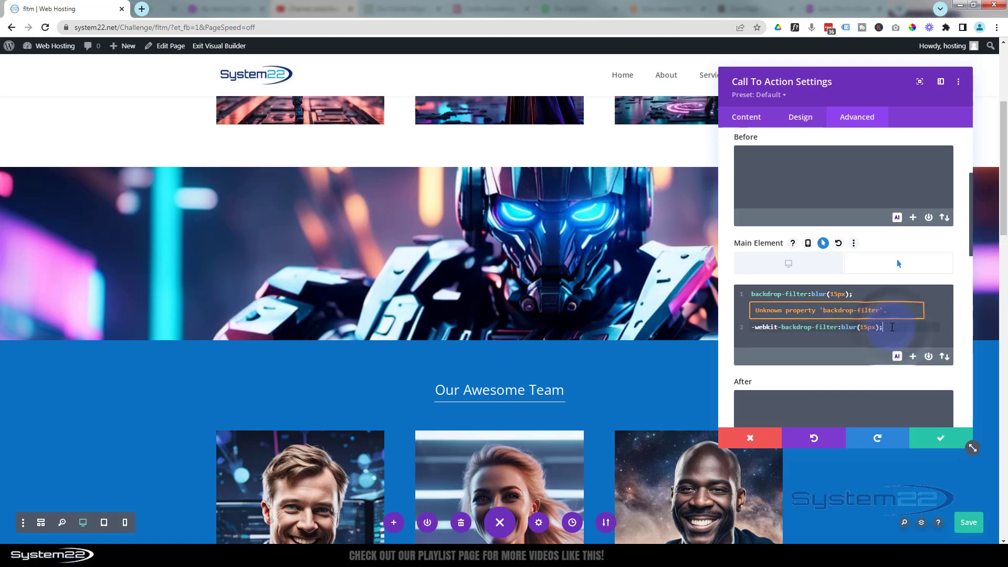
key(Return)
text(opacity:0;)
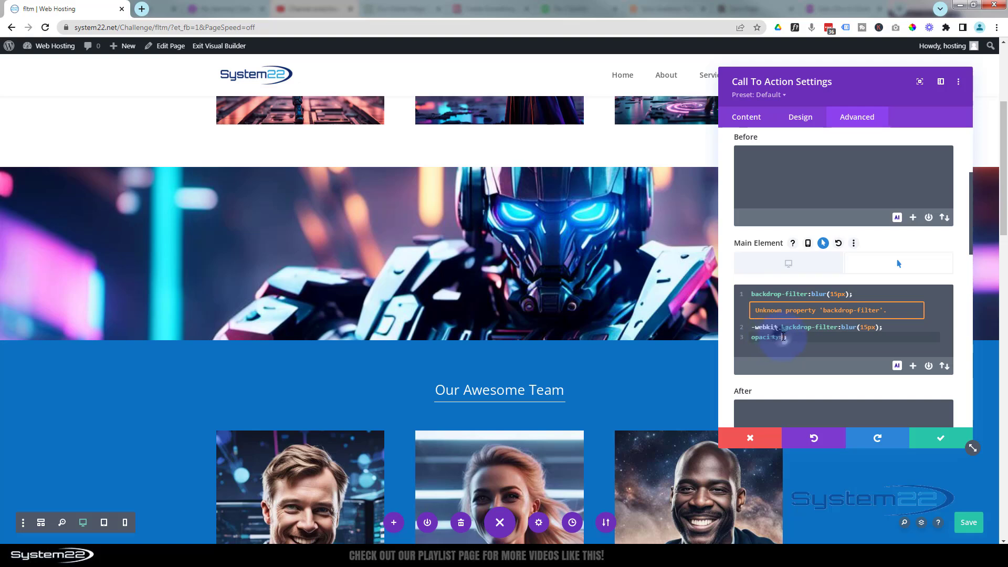
text(0;)
key(Left)
key(BackSpace)
text(1)
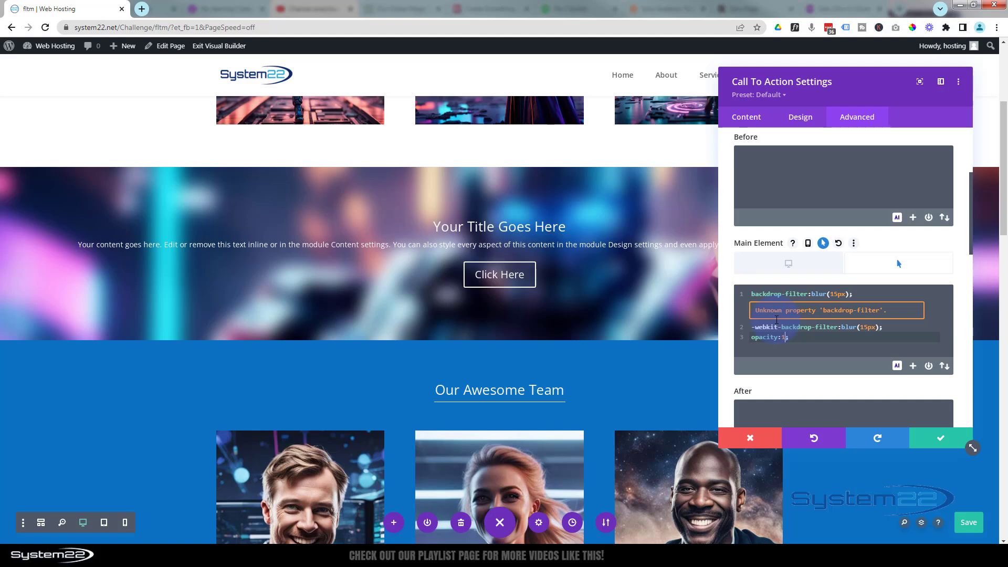
Check the banner in its hover and desktop states and accept the Call To Action settings
click(880, 269)
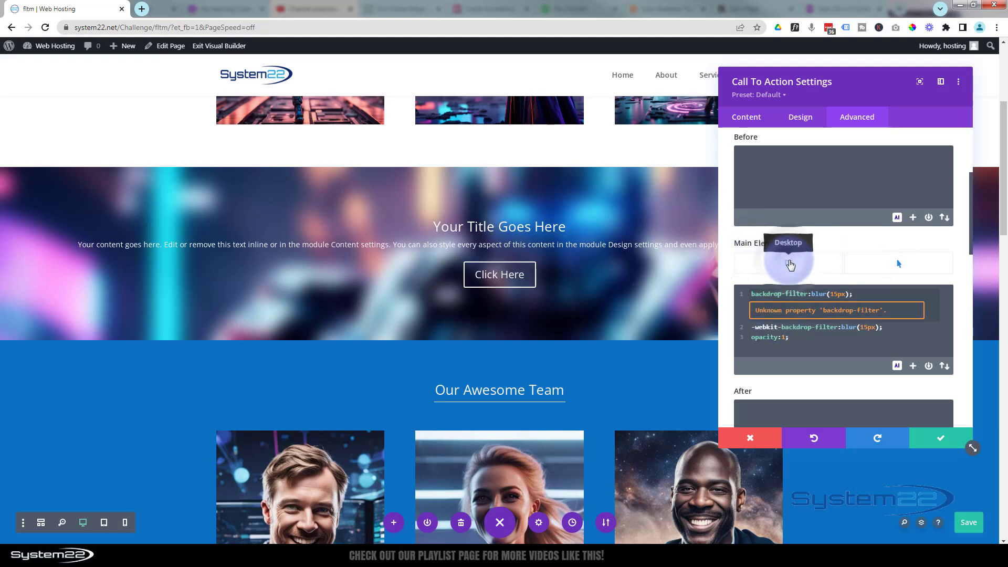
click(791, 265)
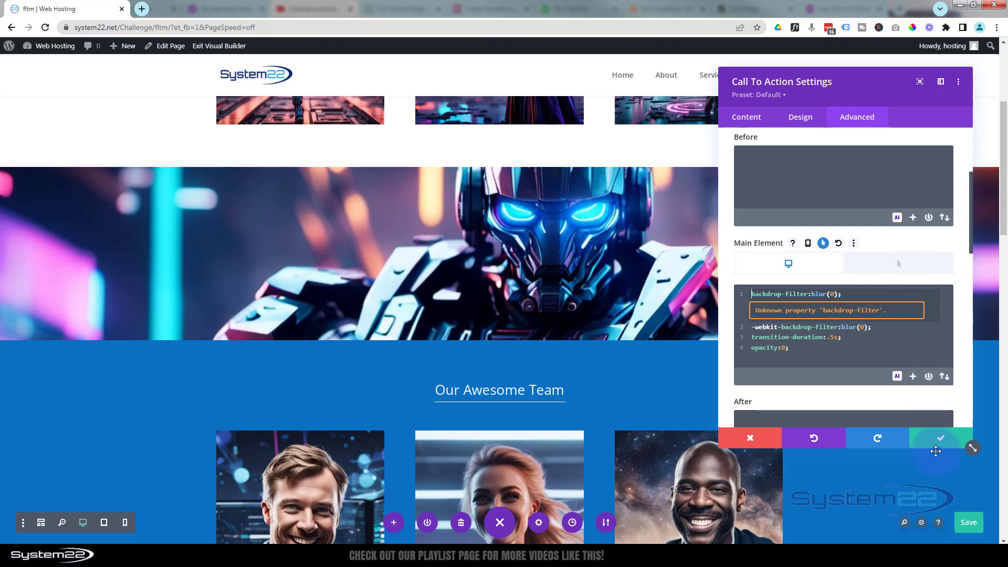
click(943, 443)
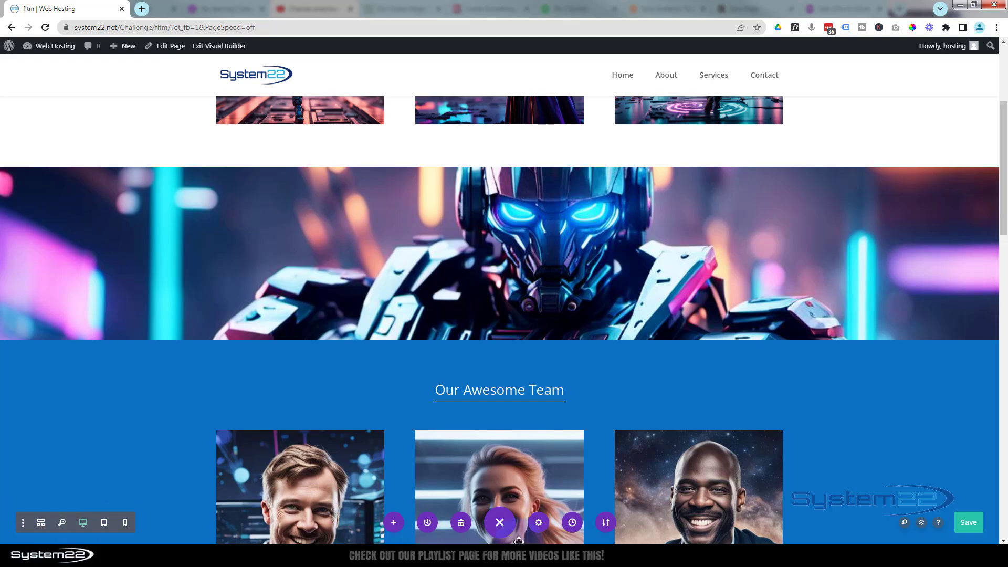
Switch the page to wireframe view, save it and exit the Visual Builder
click(42, 523)
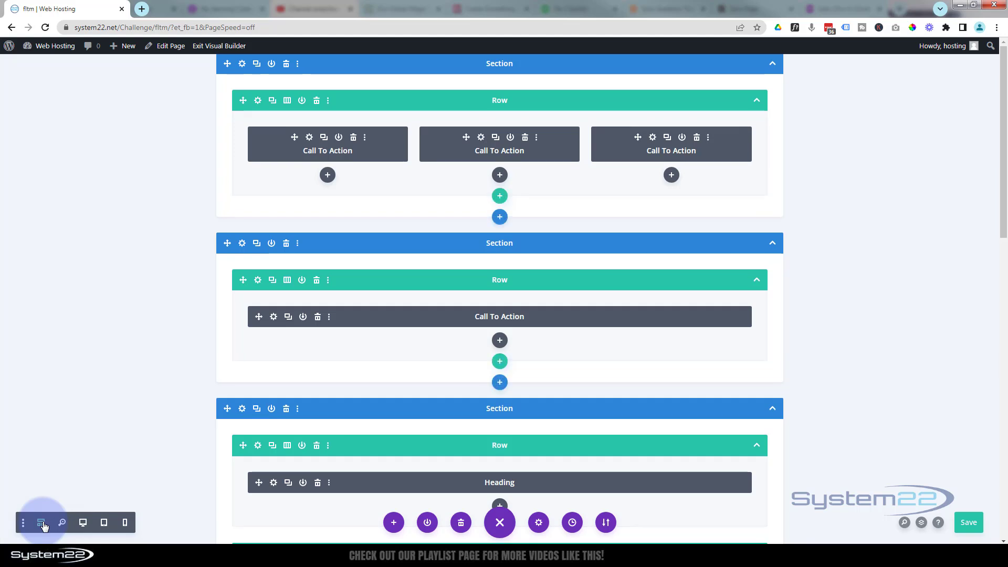
click(307, 323)
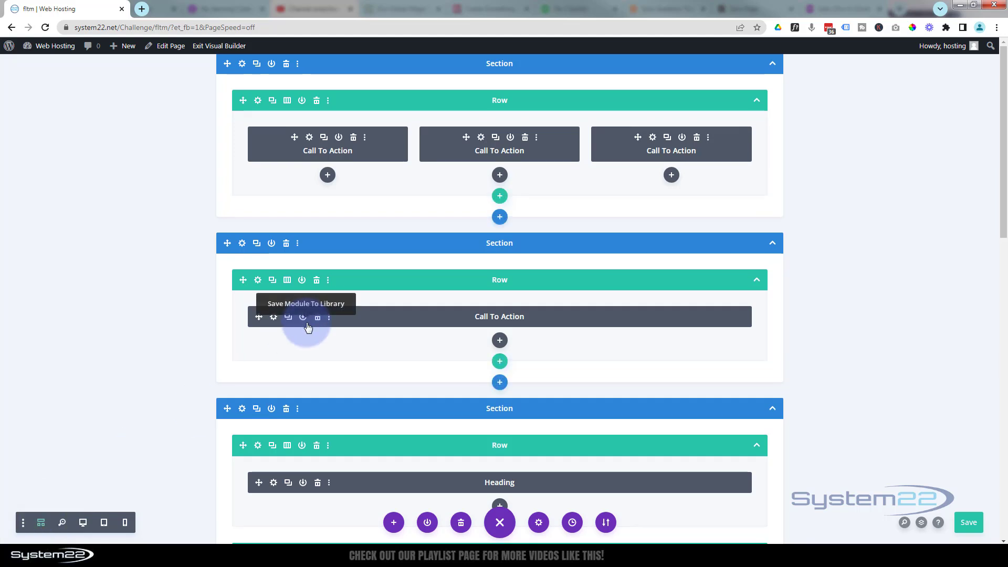
click(968, 522)
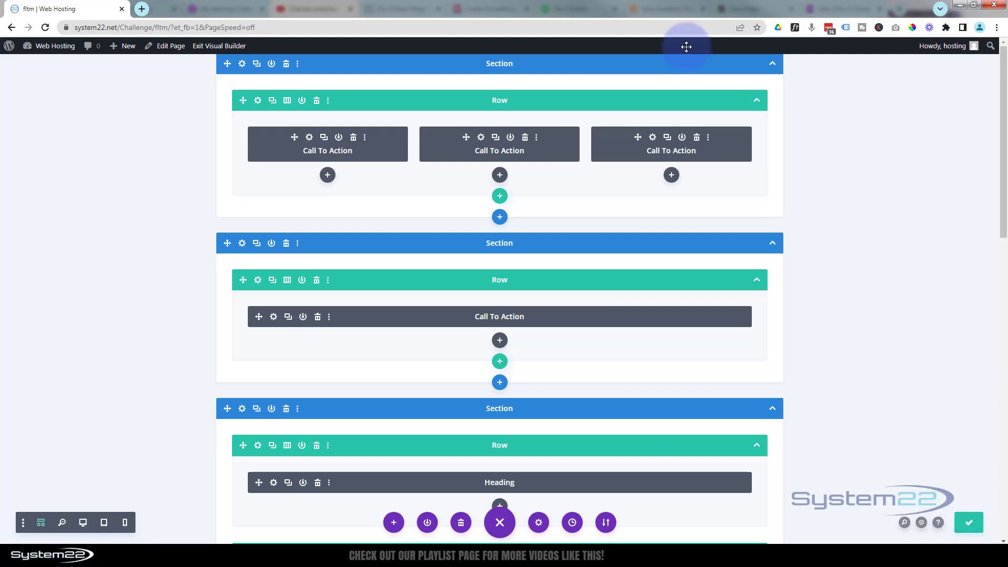
click(210, 46)
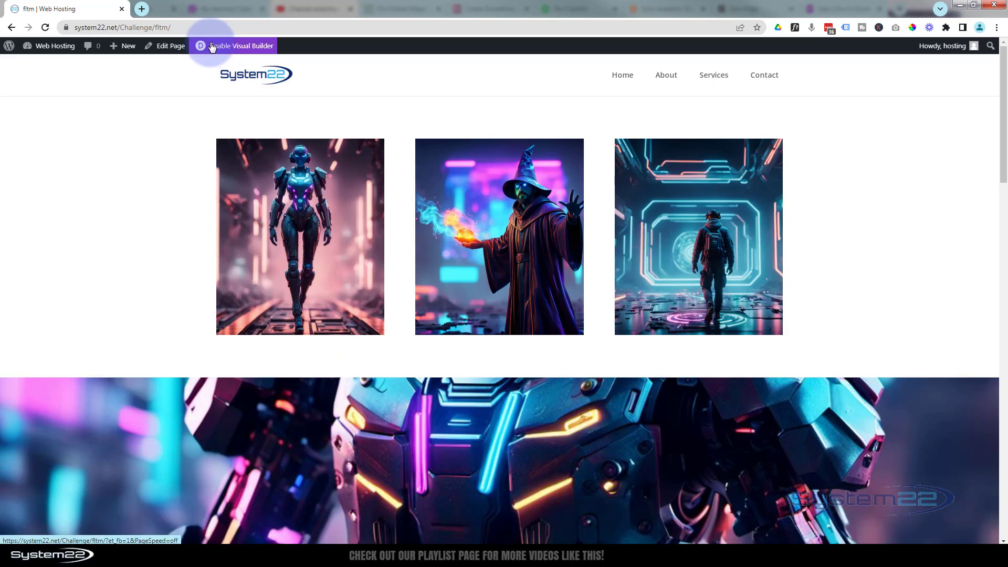
Preview the parallax banner and the hover blur effects of the image cards on the live page
drag(1001, 135, 1000, 213)
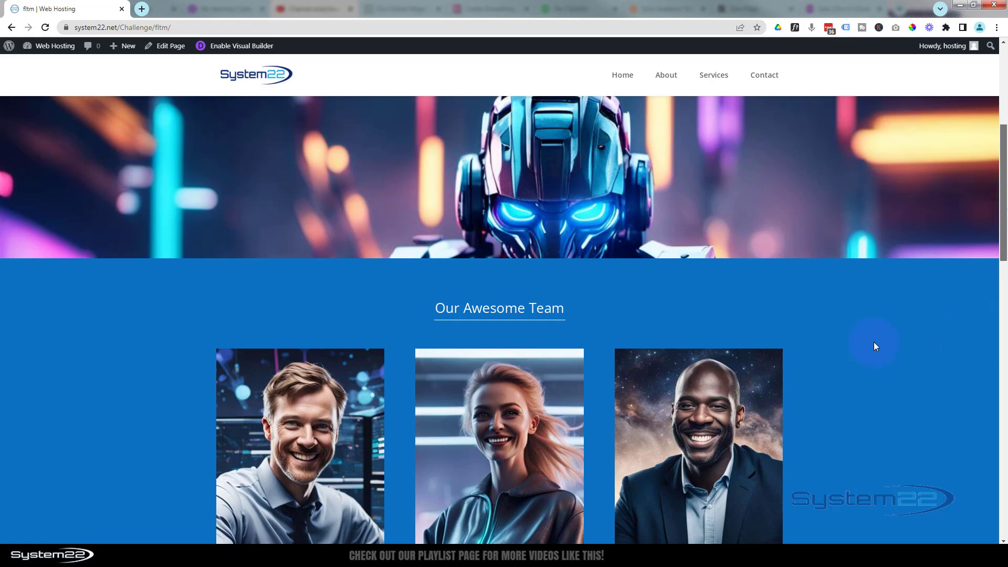
scroll(728, 226, up, 1)
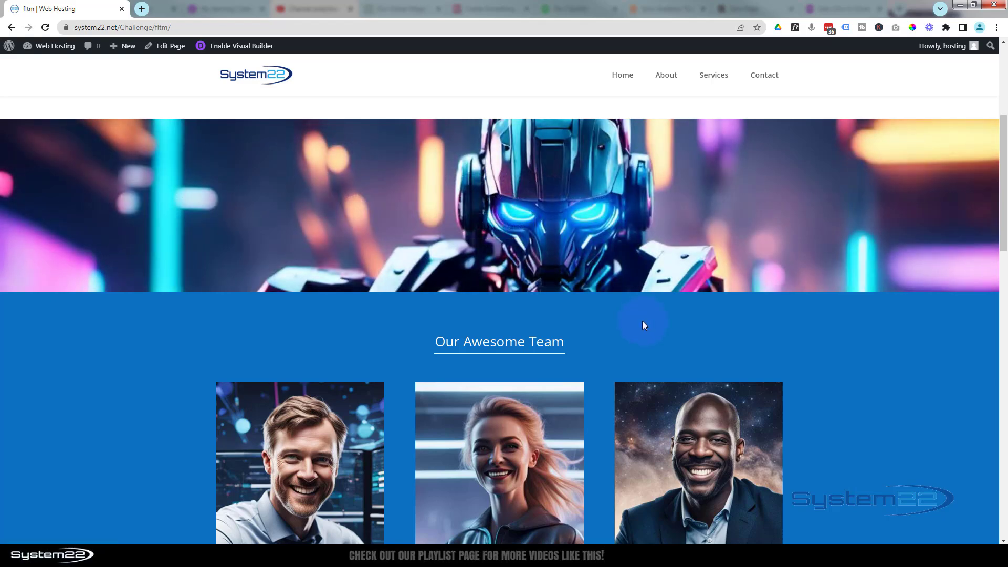
scroll(976, 408, up, 5)
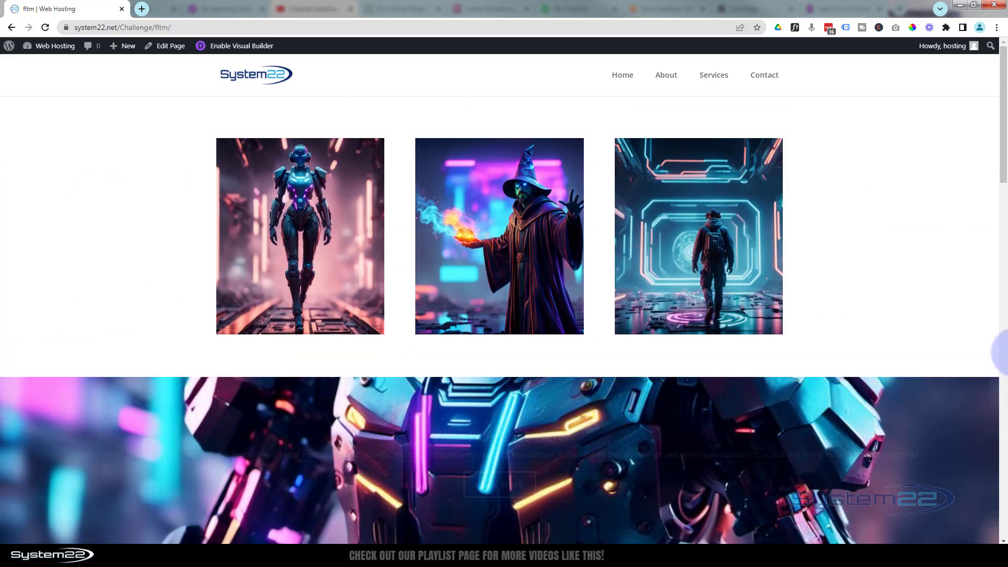
mouse_move(713, 269)
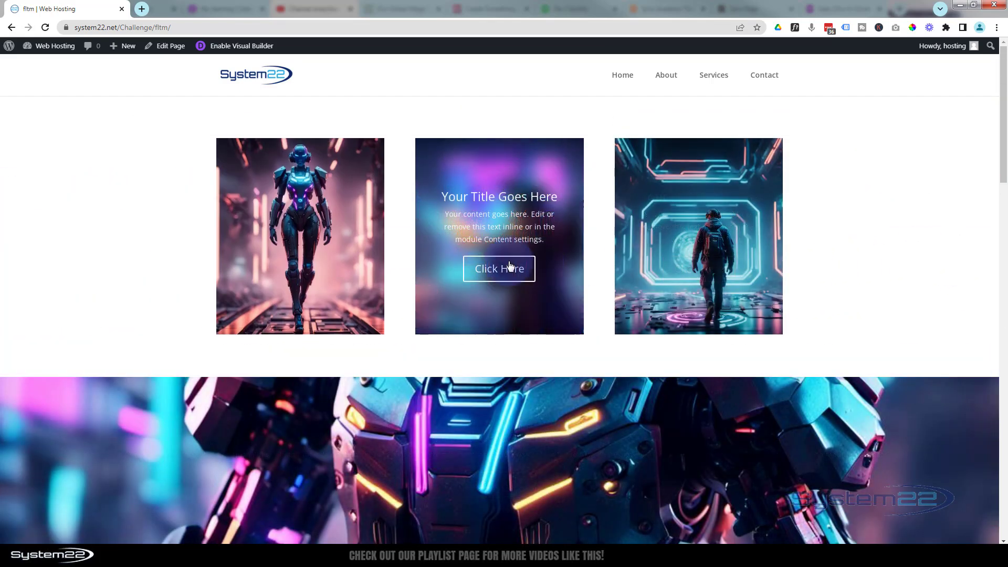
mouse_move(342, 261)
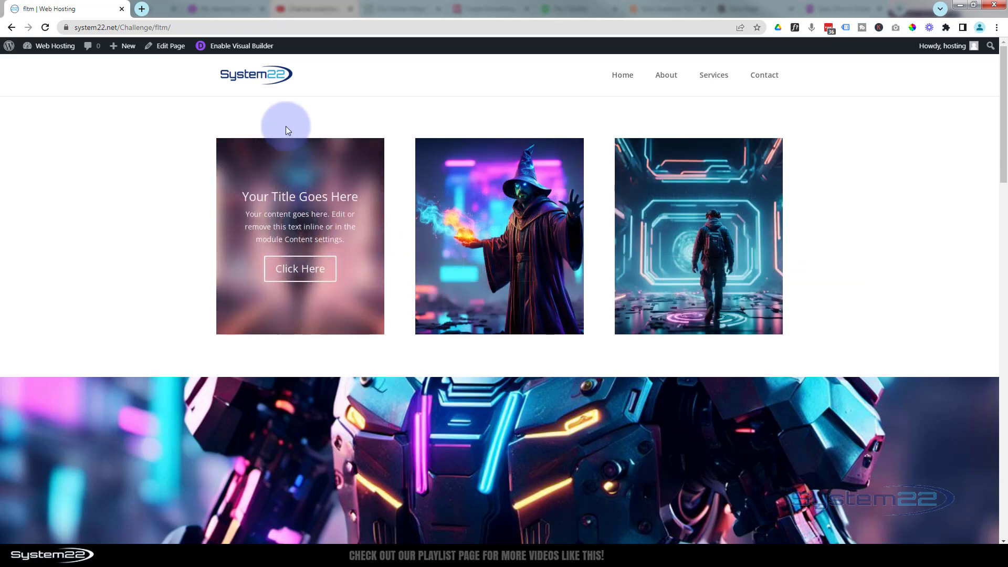
Reopen the page in the Visual Builder and add a three-equal-column row below the image cards with a Blurb module in its first column
click(239, 46)
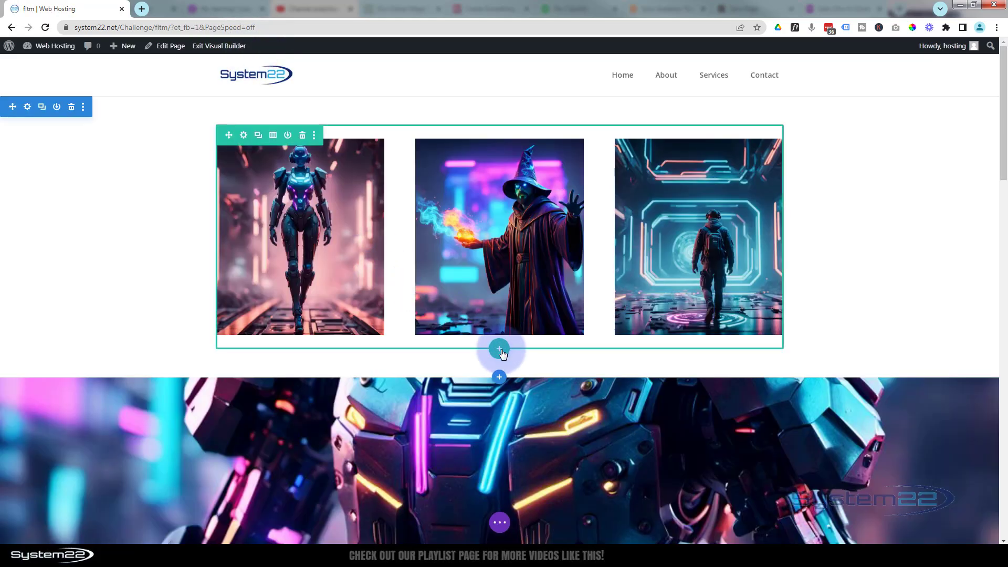
click(499, 350)
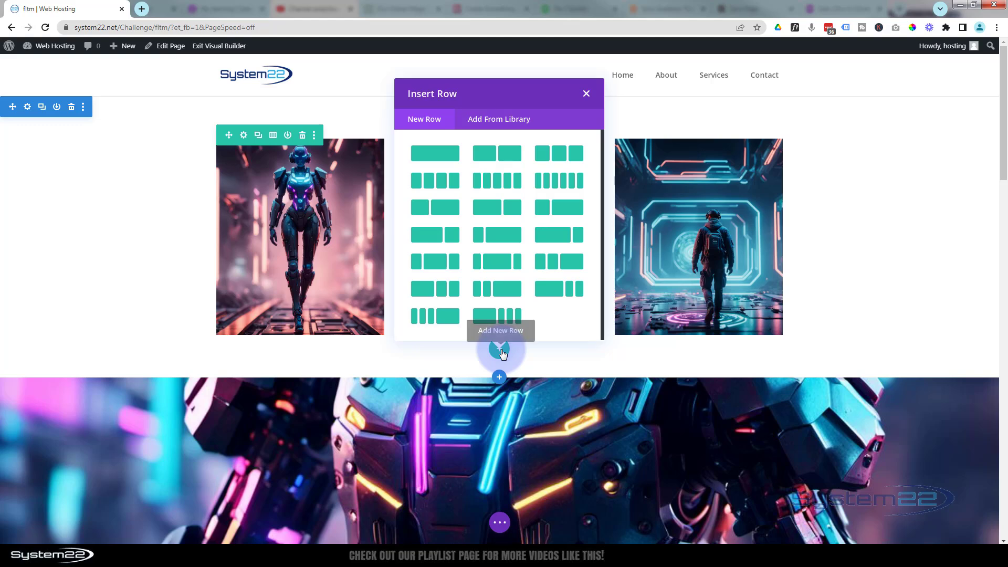
click(558, 153)
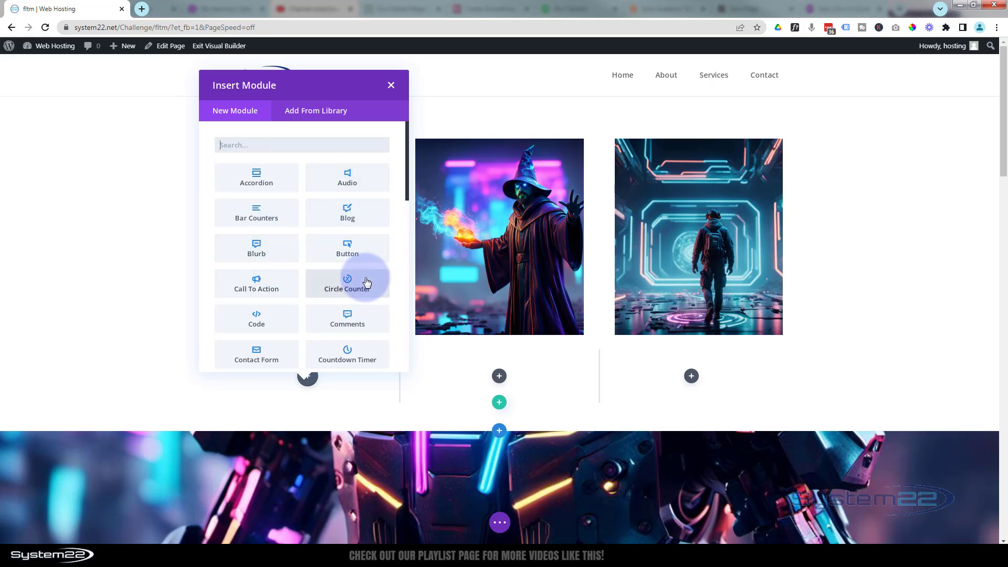
click(262, 249)
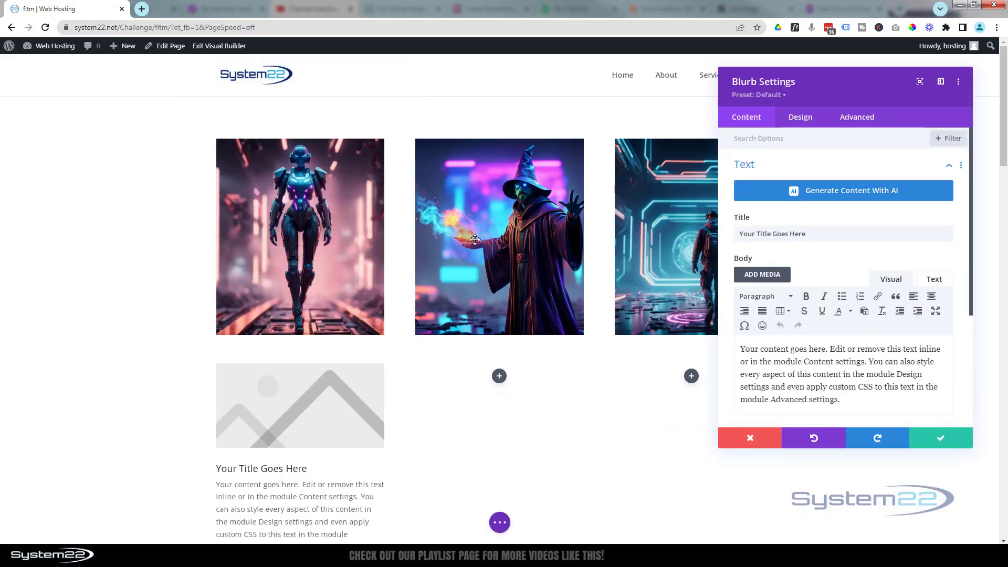
Shorten the Blurb's body text so it ends at "every aspect of this content"
scroll(829, 368, down, 1)
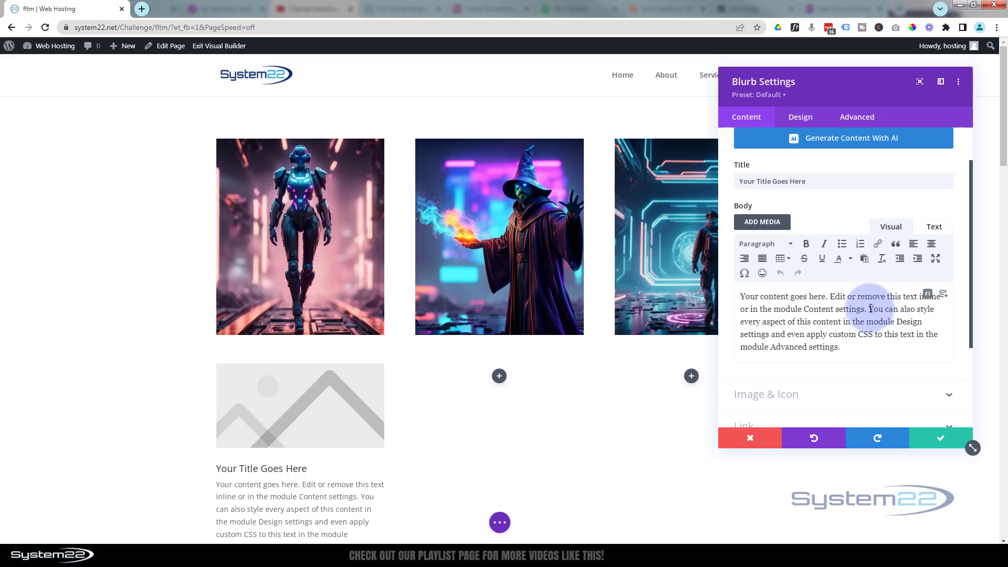
drag(843, 321, 859, 350)
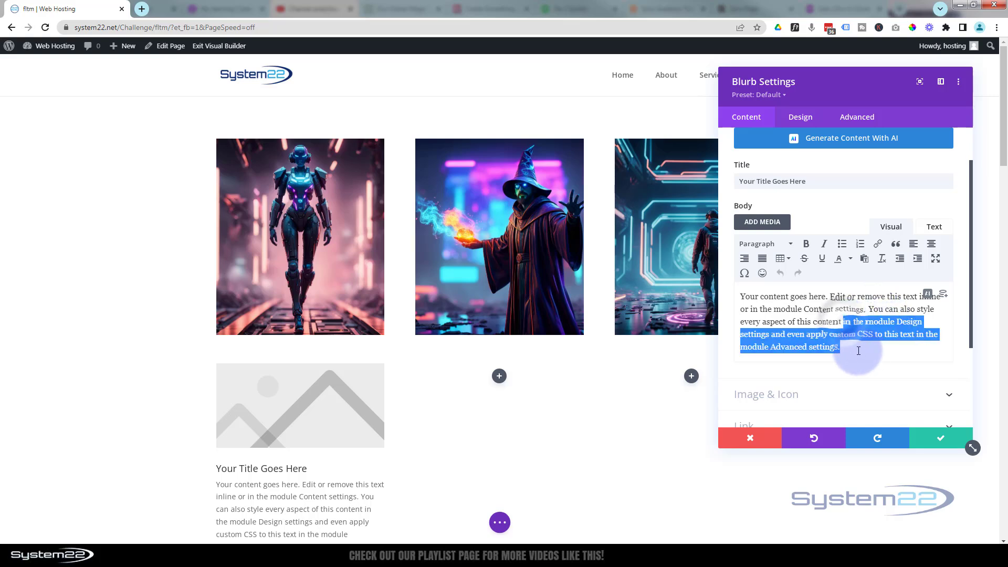
key(BackSpace)
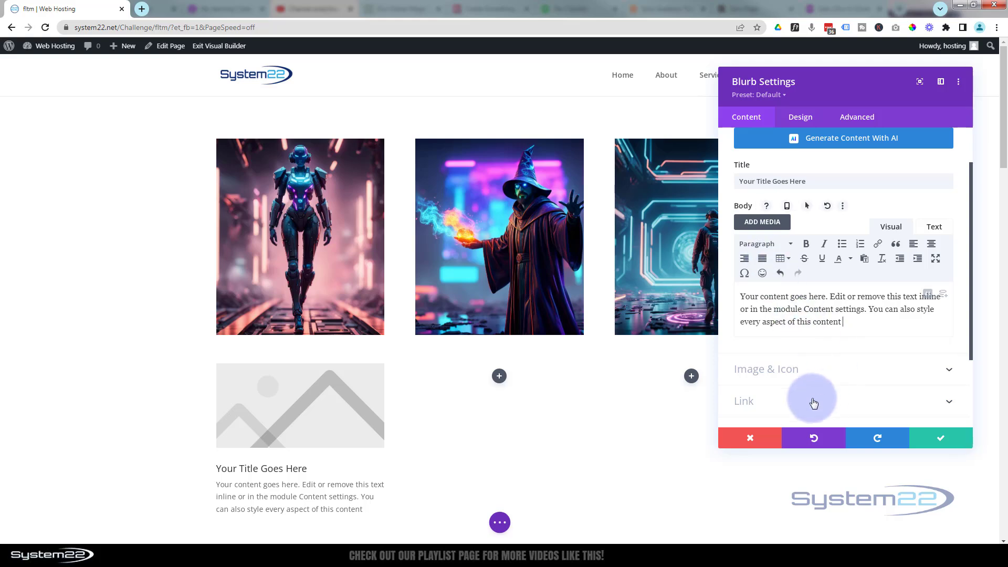
Use an icon instead of the image in the Blurb, choosing the circled down-pointing triangle, and colour it white
click(787, 370)
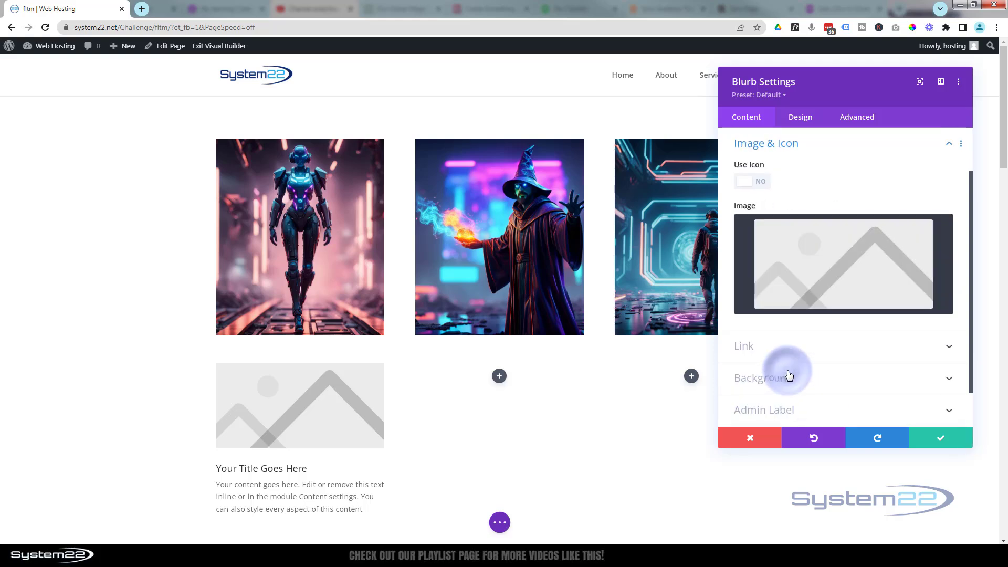
click(753, 180)
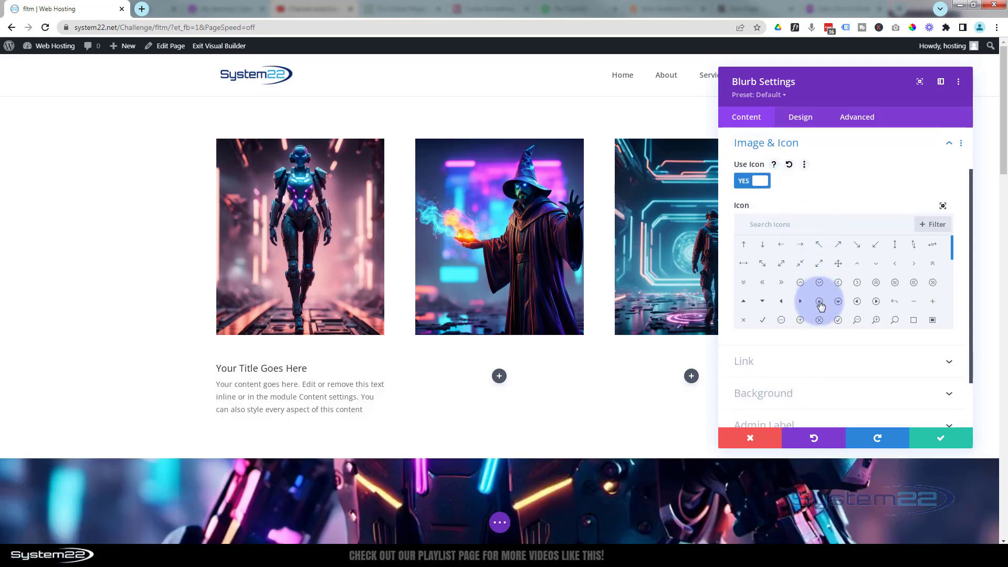
click(837, 304)
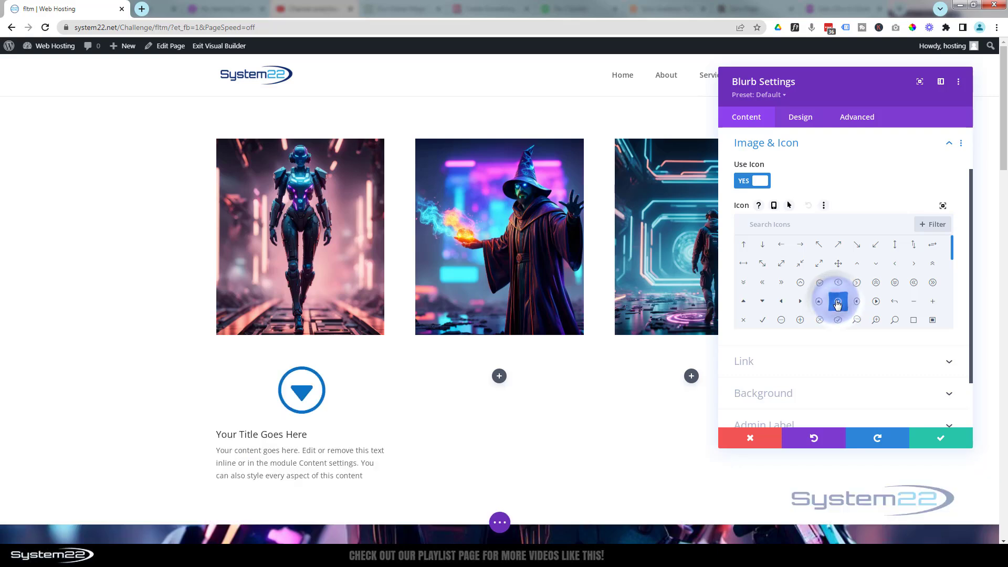
click(802, 120)
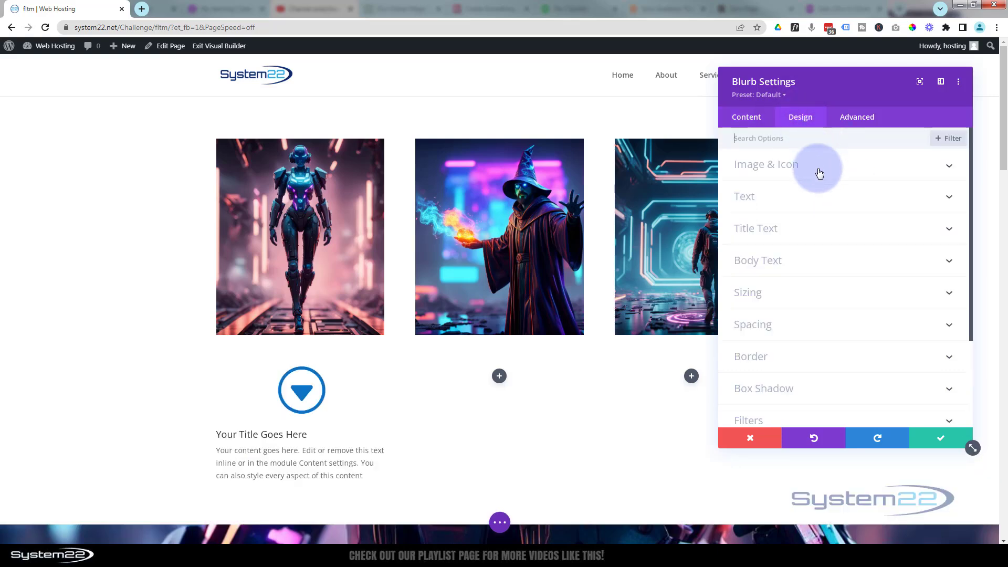
click(821, 173)
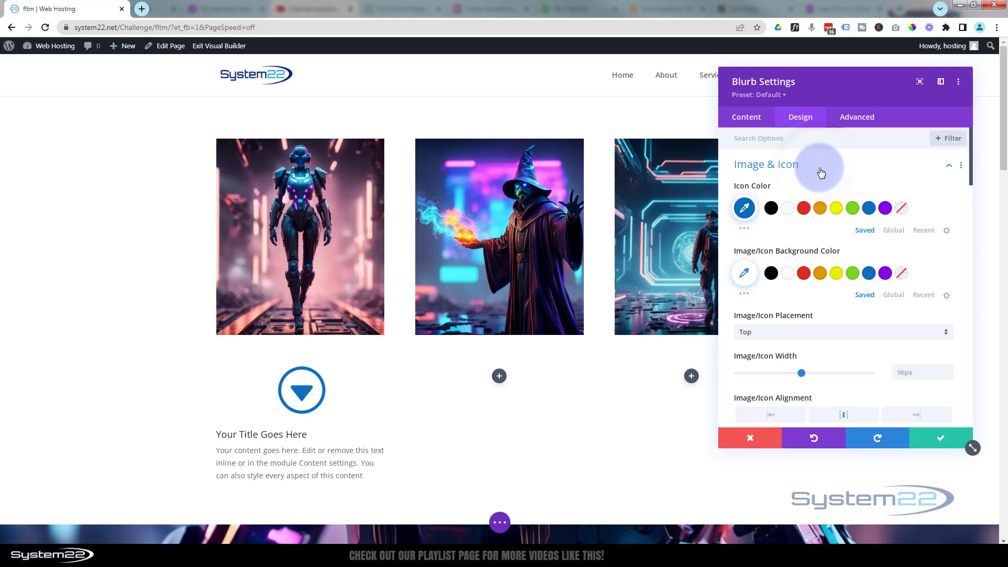
click(790, 212)
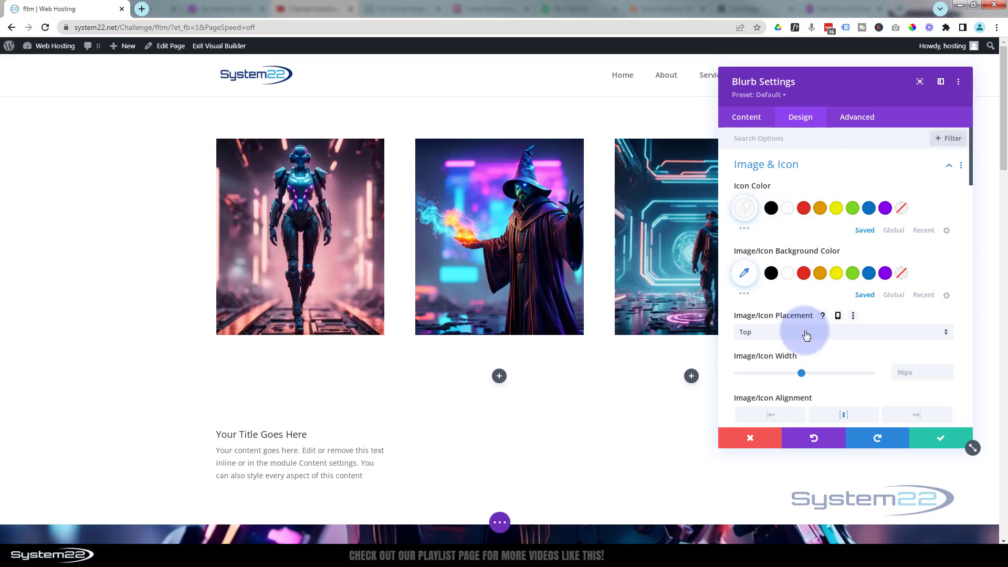
Set the Blurb's text color to Light and center its text alignment
scroll(806, 336, down, 8)
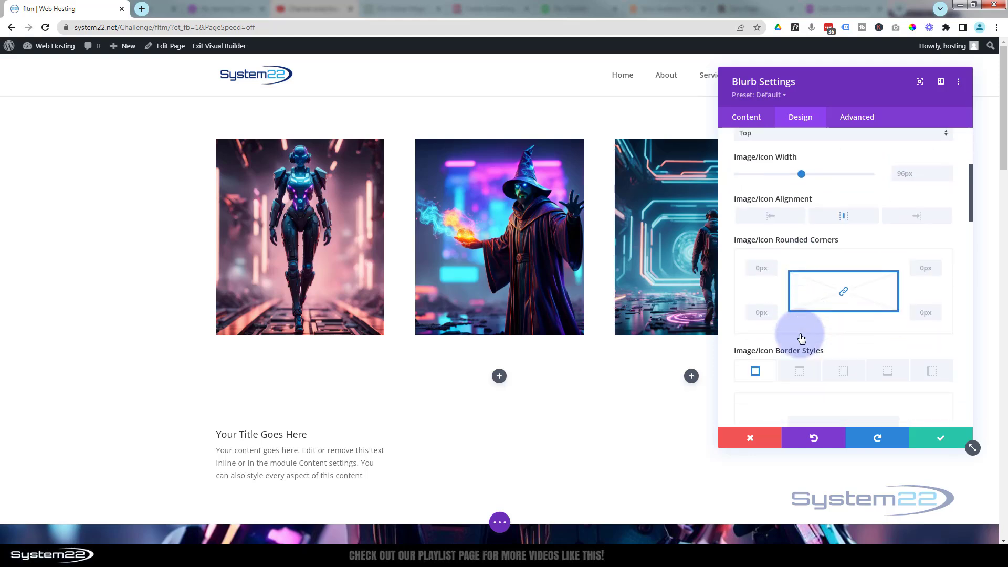
scroll(800, 331, down, 12)
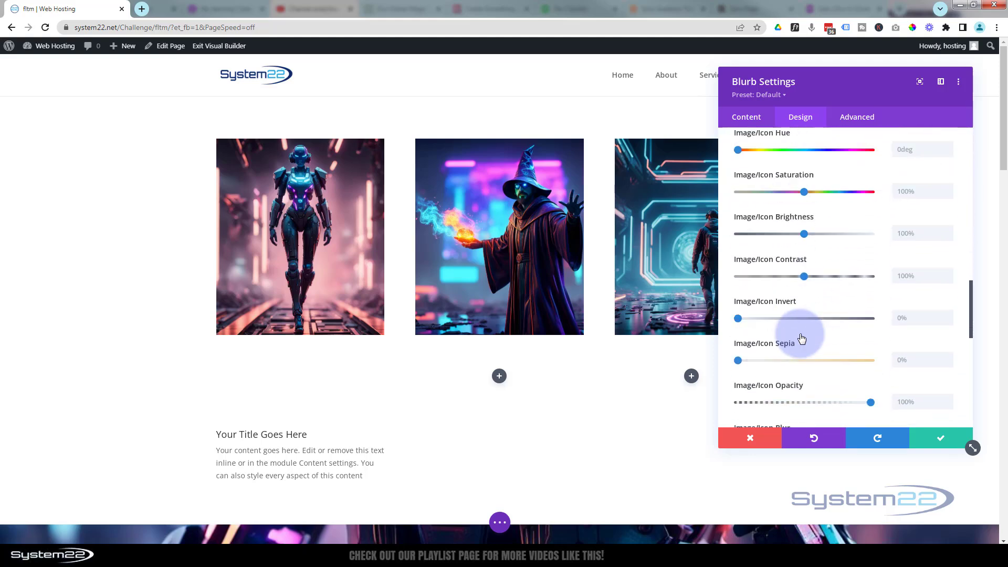
click(801, 237)
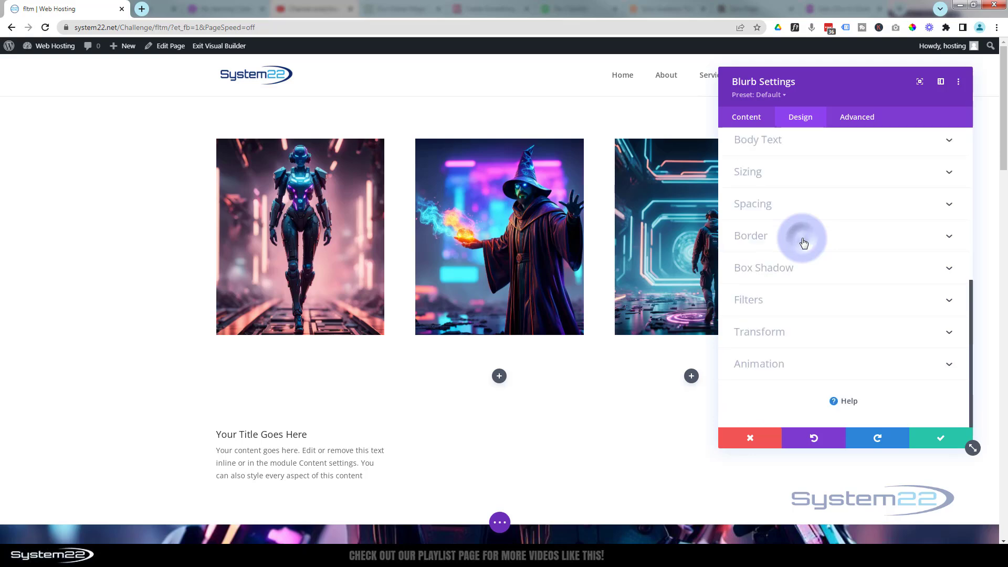
click(793, 223)
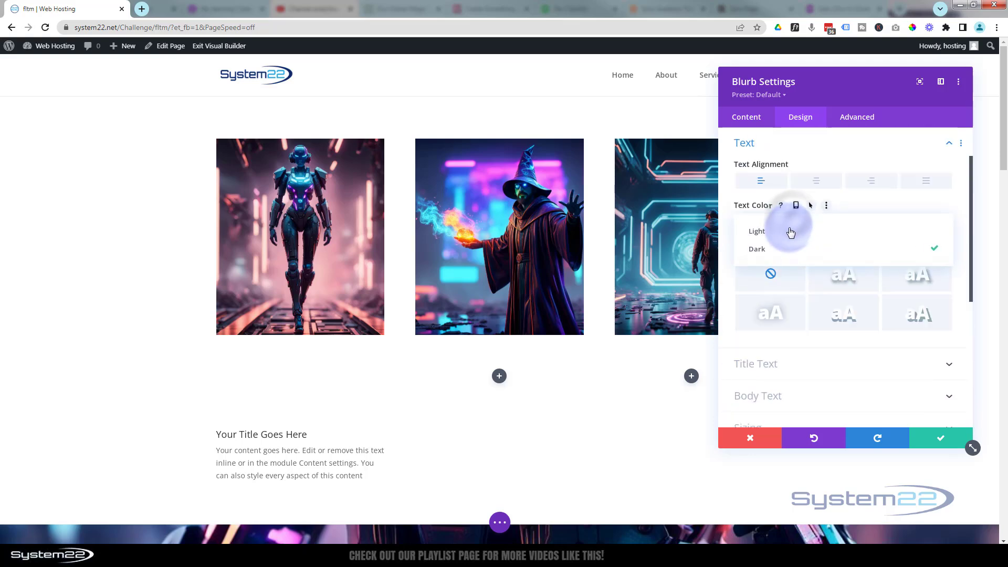
click(788, 231)
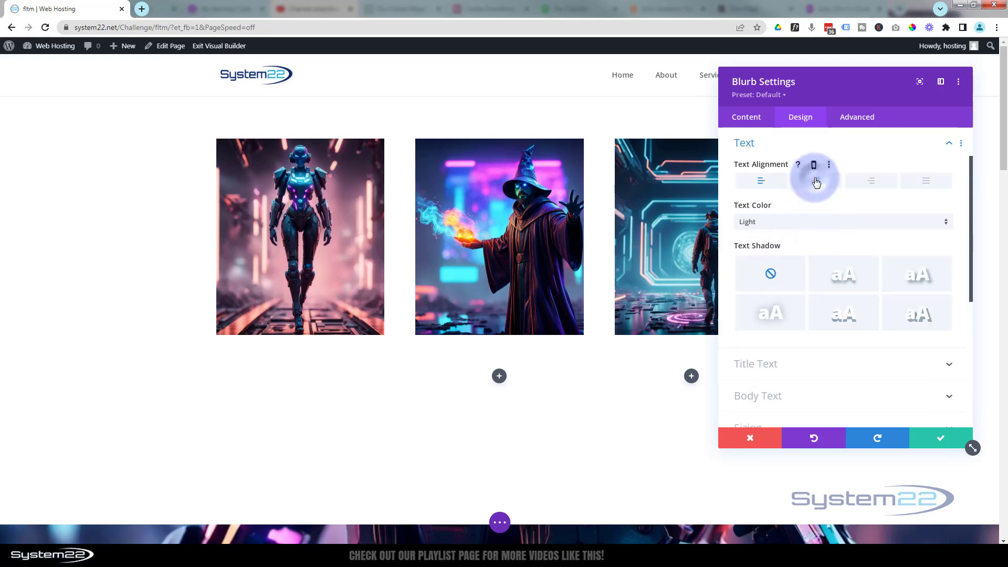
click(816, 182)
Give the Blurb 70px top and bottom padding and 30px left and right padding, and accept its settings
scroll(836, 376, down, 3)
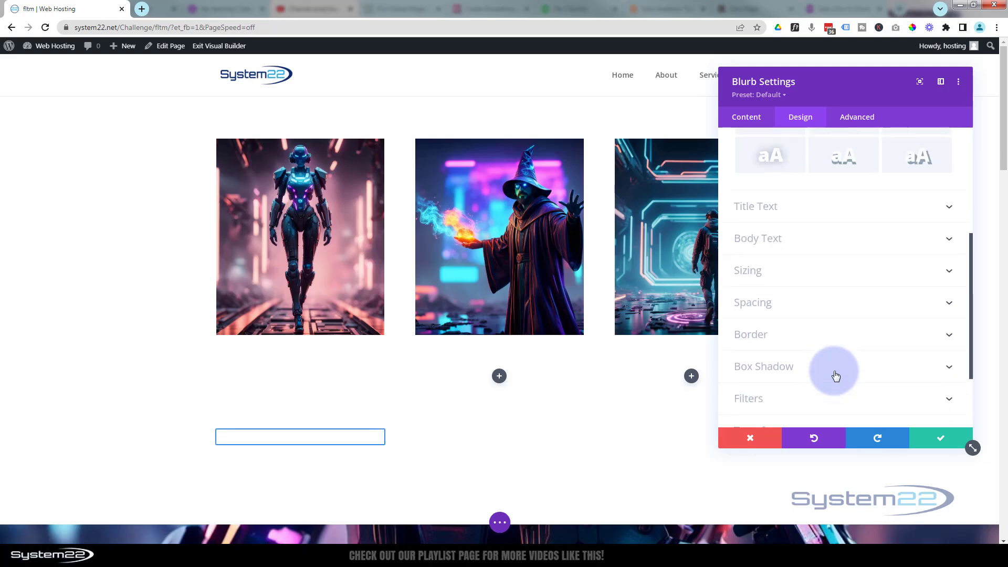
click(813, 313)
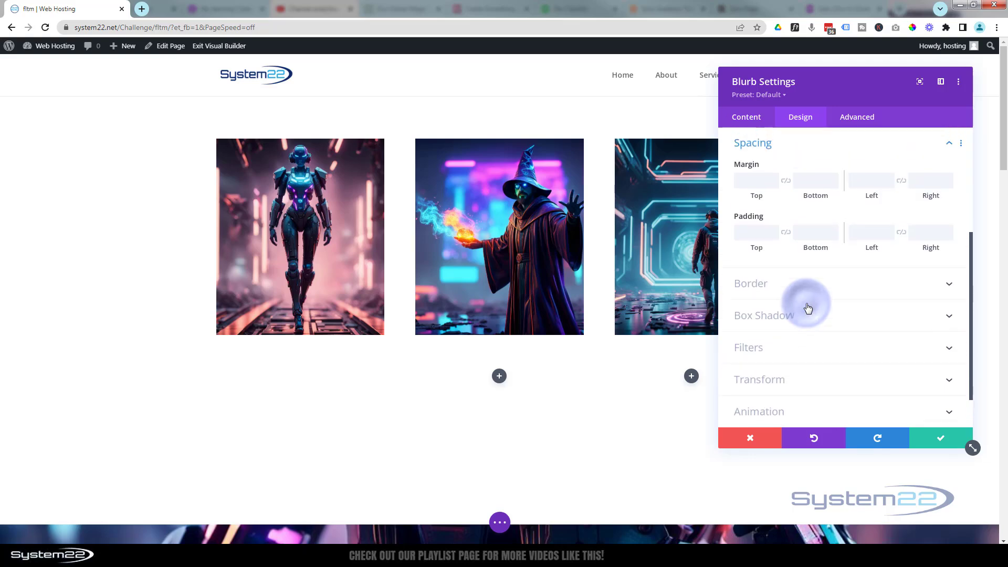
click(750, 232)
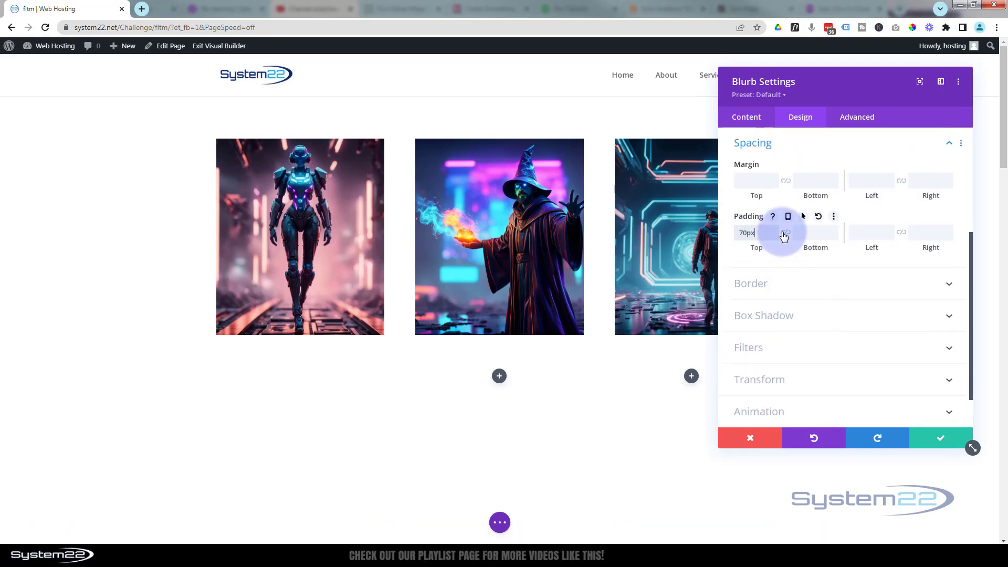
click(857, 233)
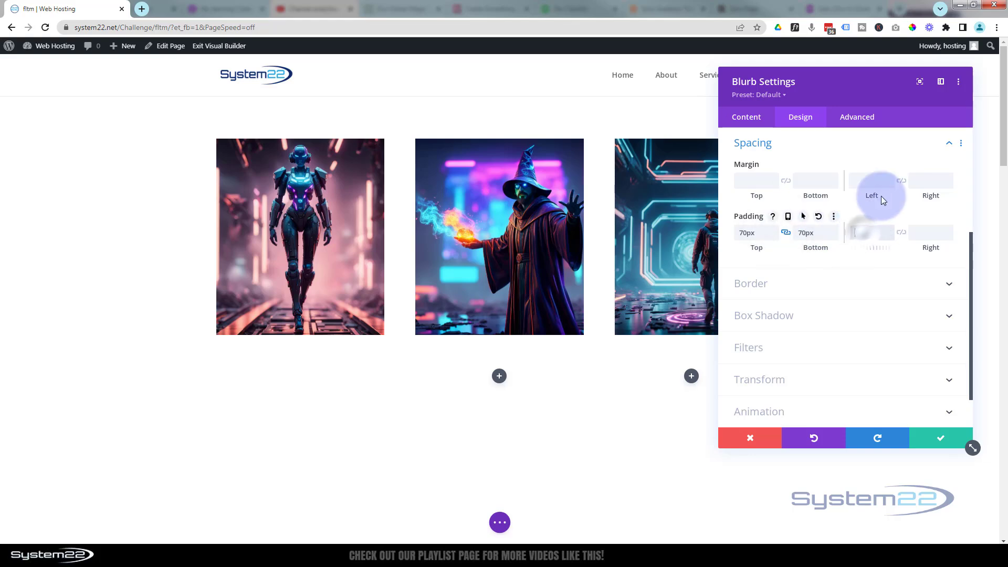
text(30px)
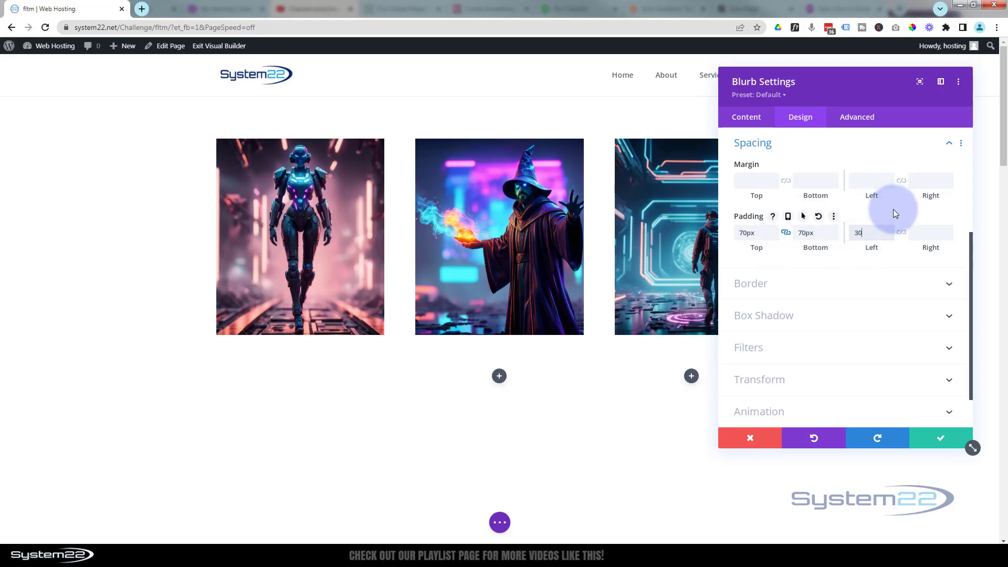
click(901, 234)
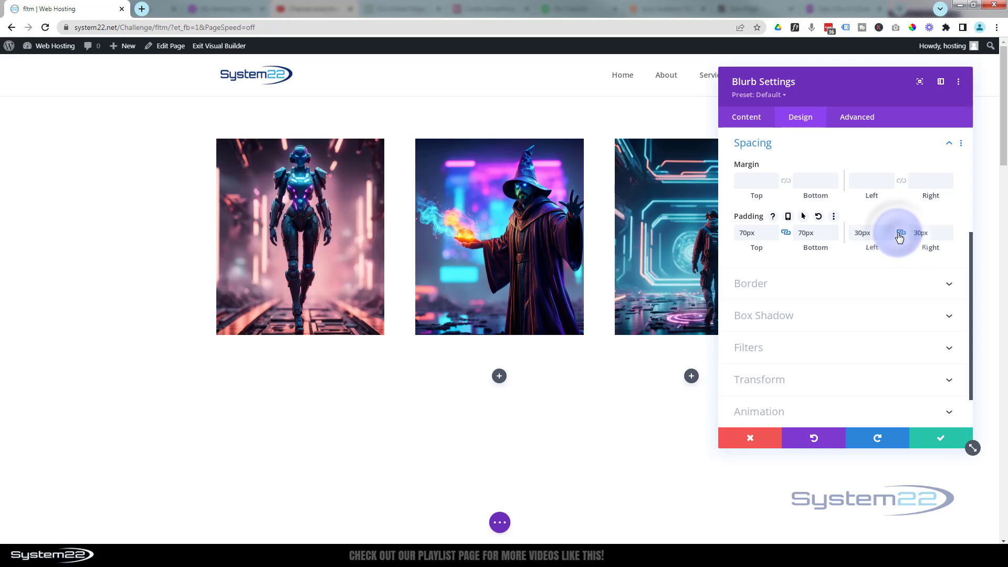
click(942, 438)
Set the image of the bearded wizard in a hat as the background of the first column in the Blurb's row
mouse_move(325, 367)
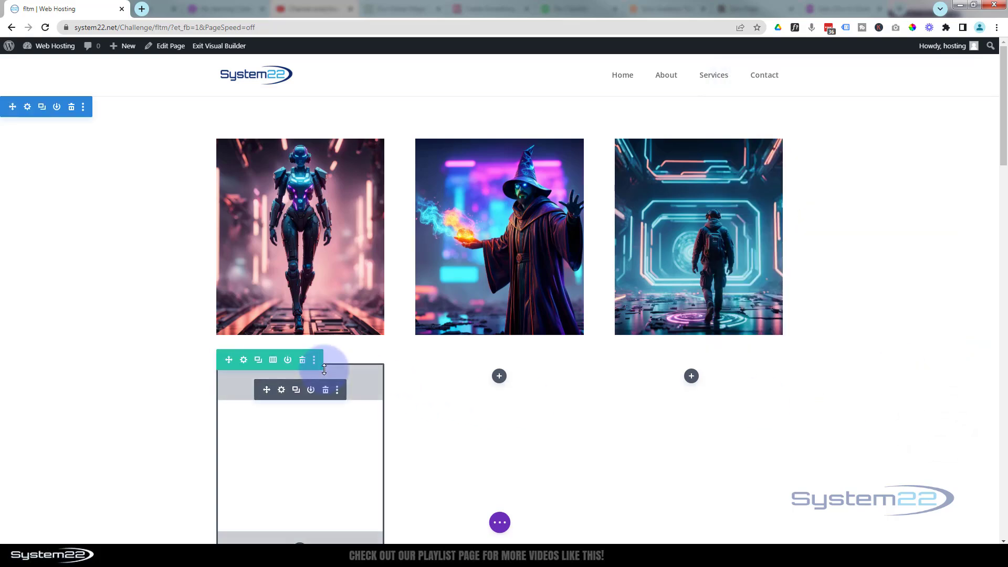
click(244, 362)
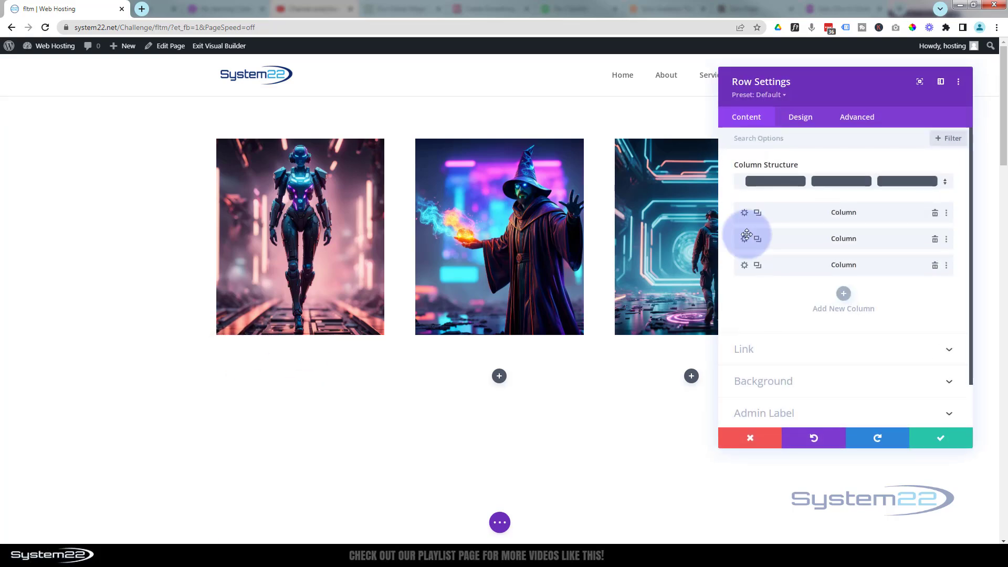
click(744, 213)
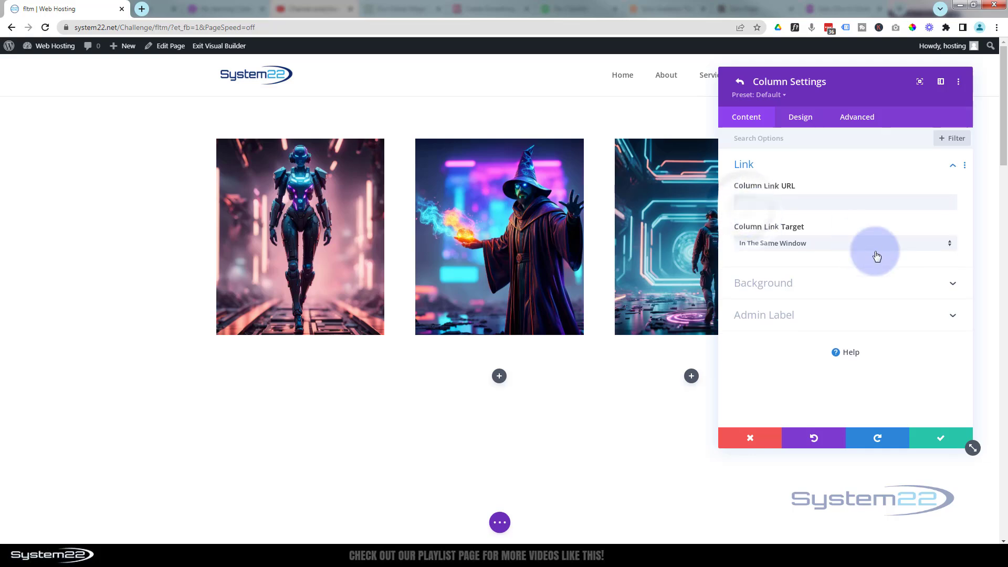
click(818, 284)
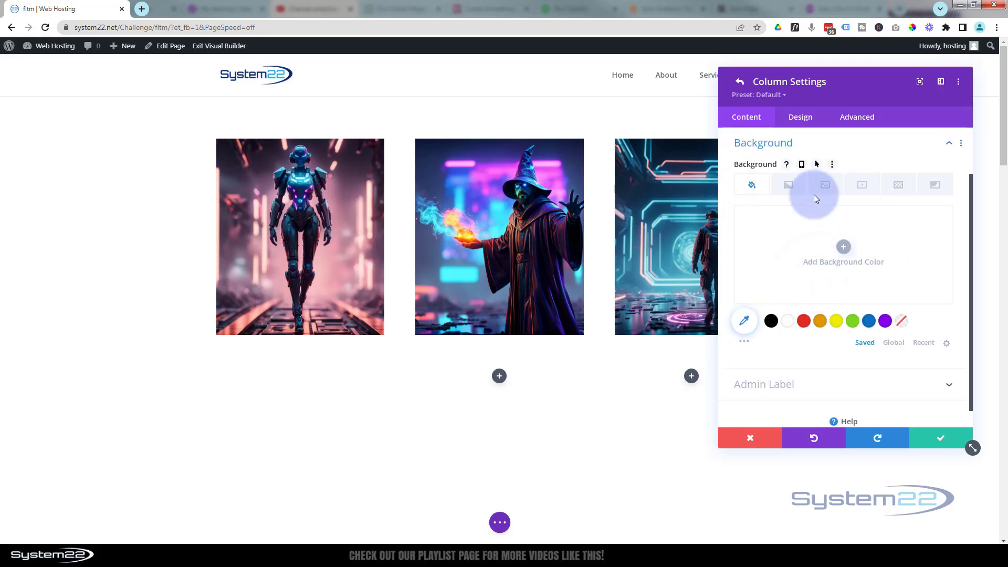
click(828, 185)
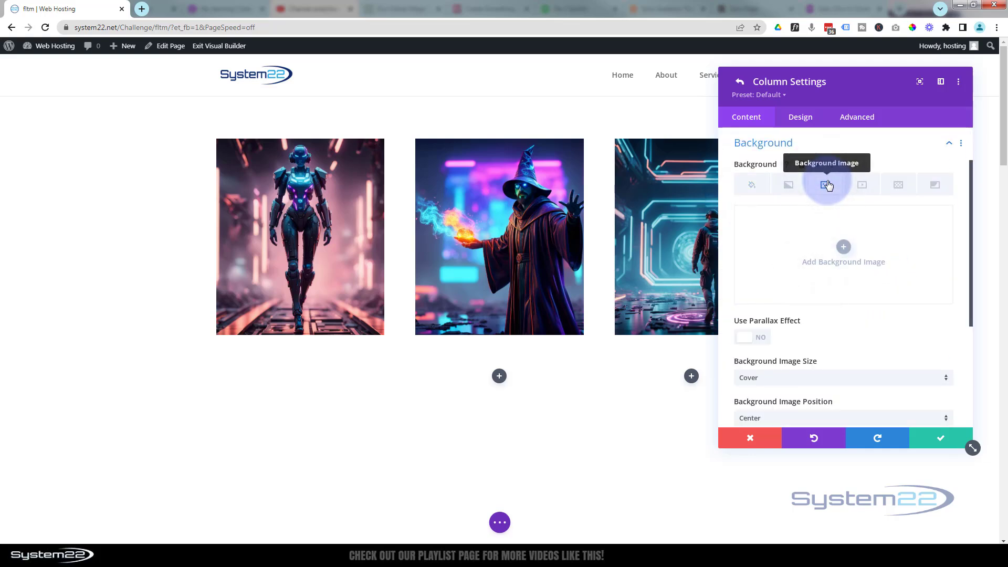
click(840, 247)
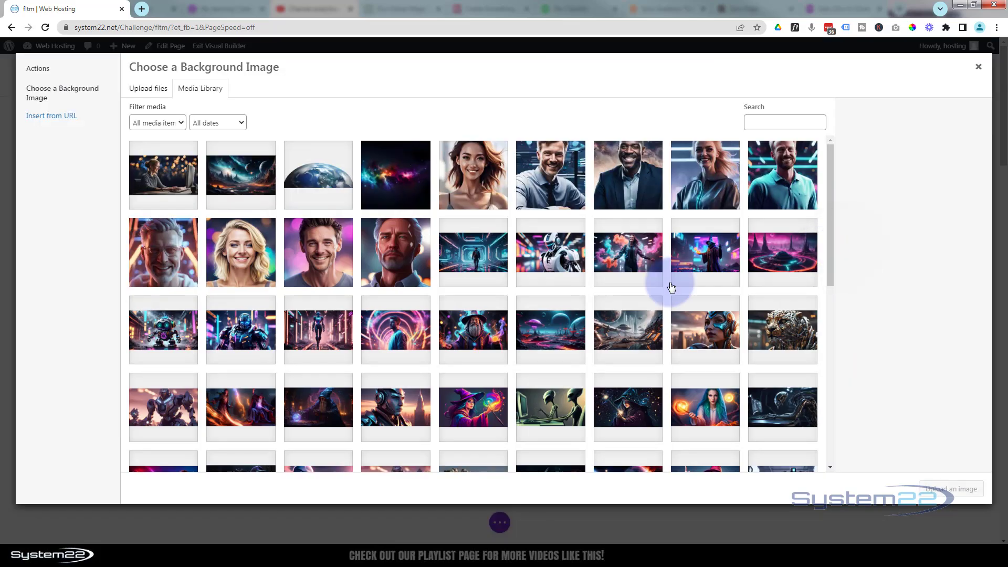
click(396, 330)
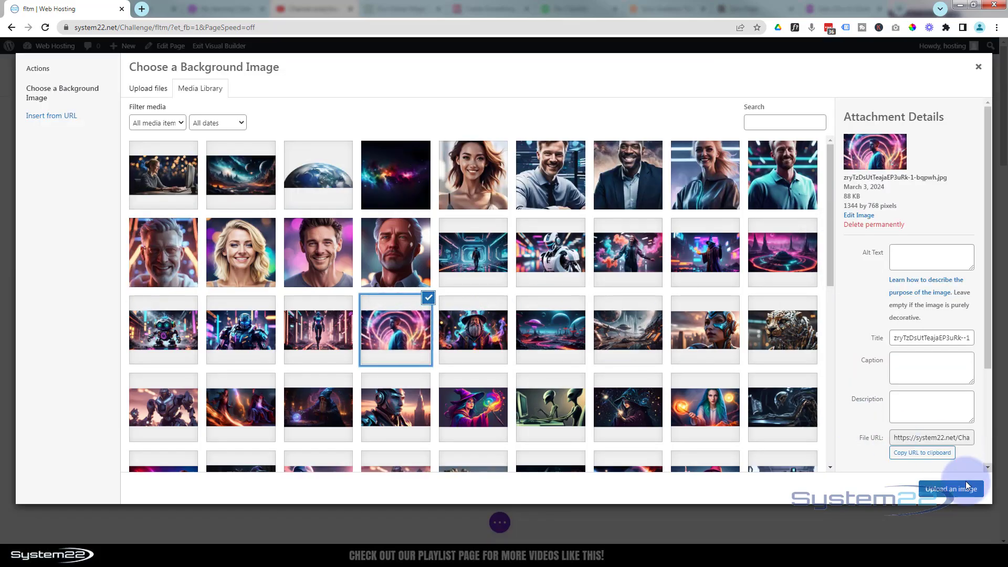
click(472, 336)
click(956, 490)
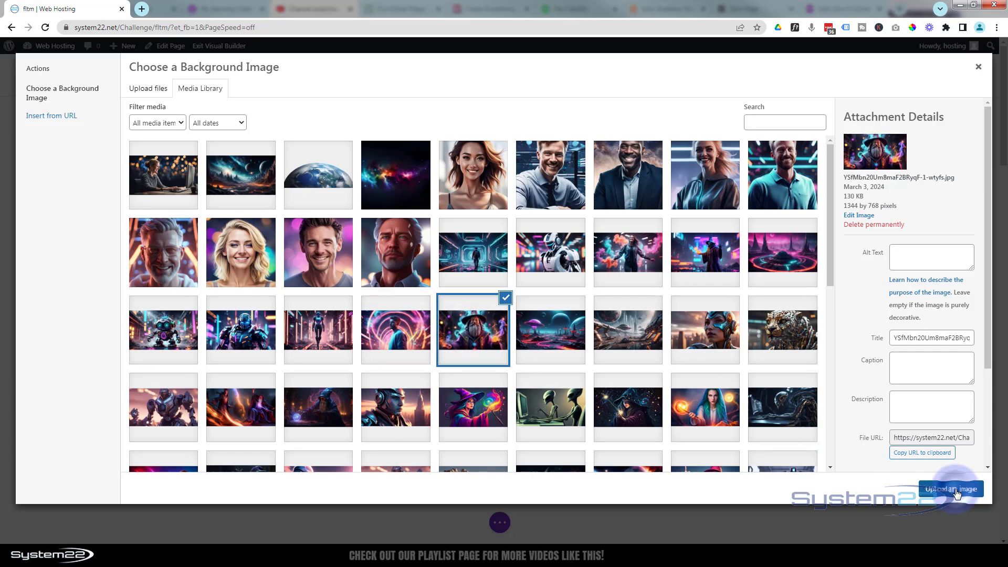
scroll(587, 445, down, 2)
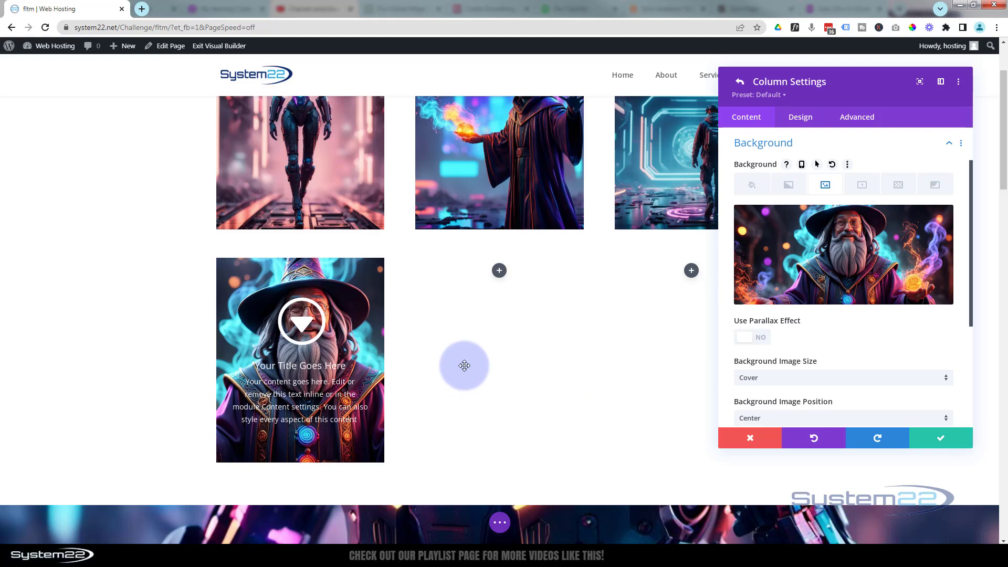
scroll(484, 349, down, 2)
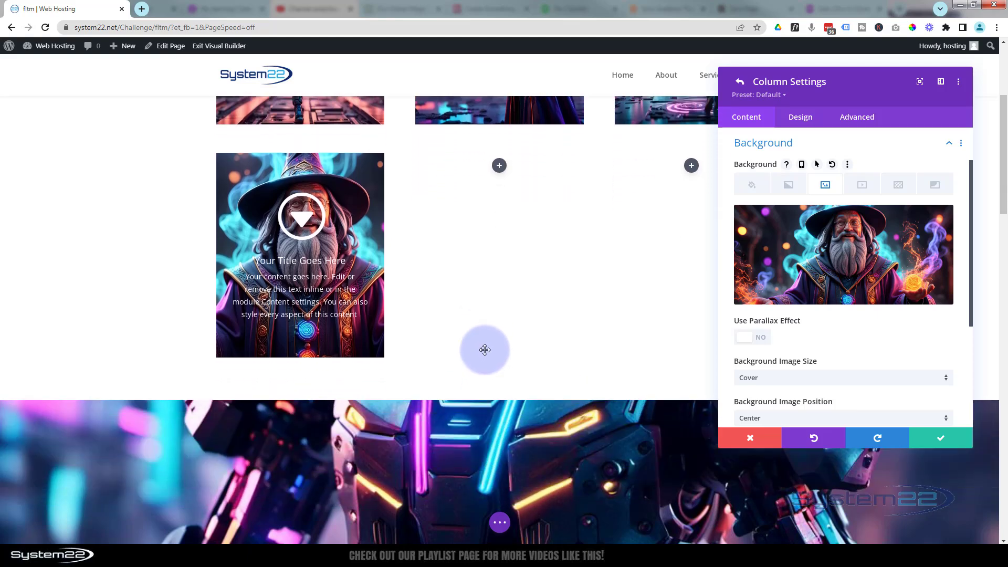
Switch to wireframe view and copy the default-state Main Element CSS from the Call To Action in the second section
click(500, 524)
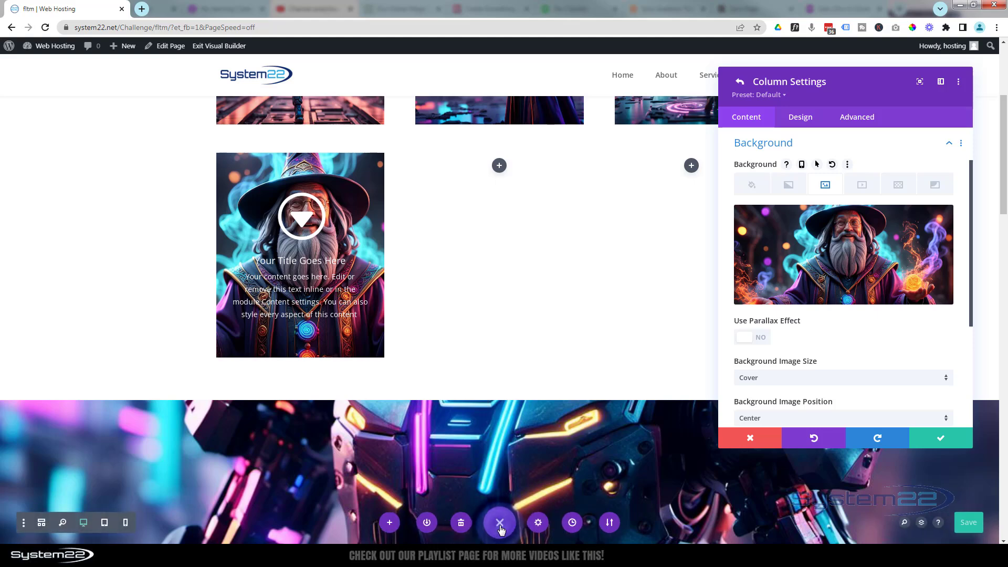
click(41, 522)
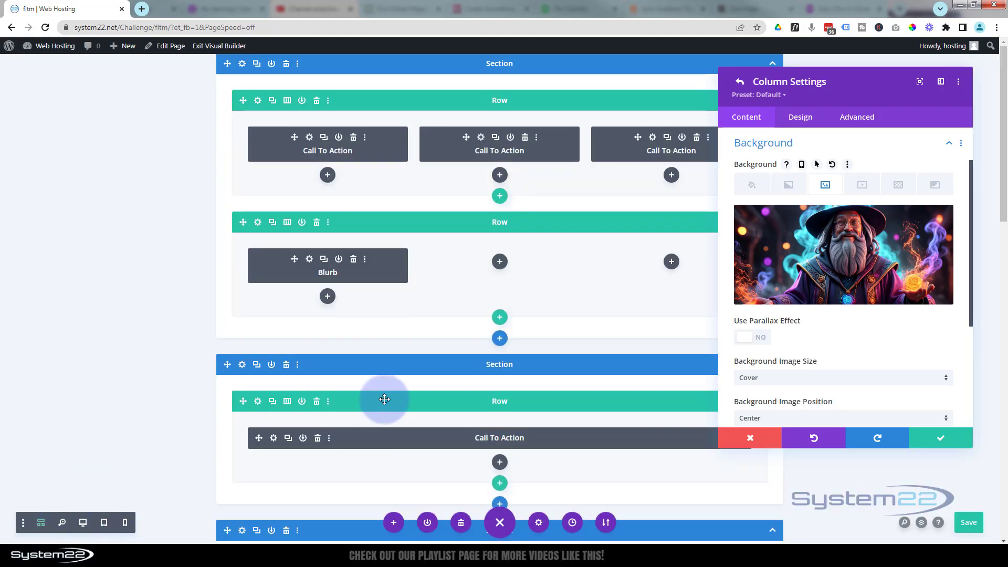
click(273, 440)
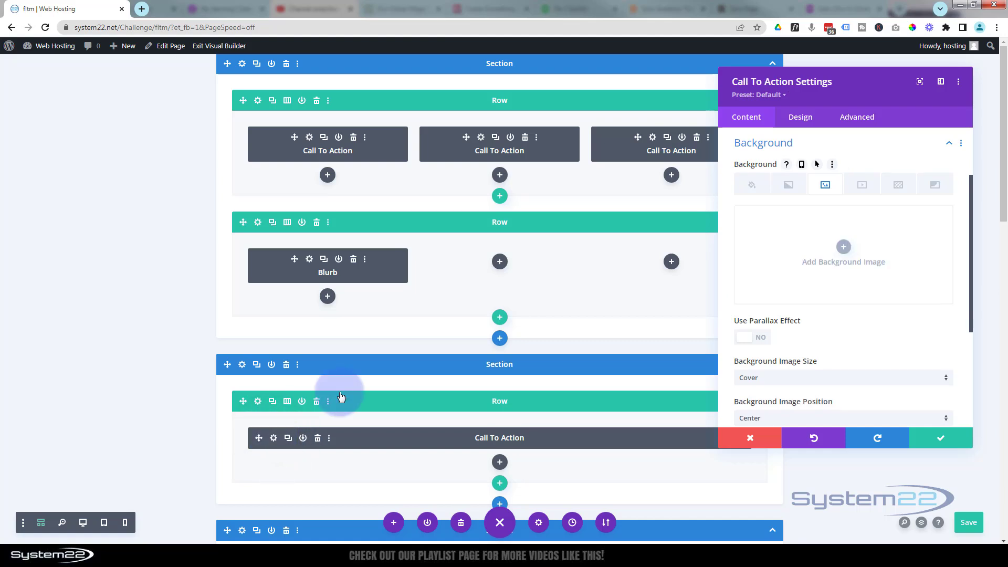
click(856, 117)
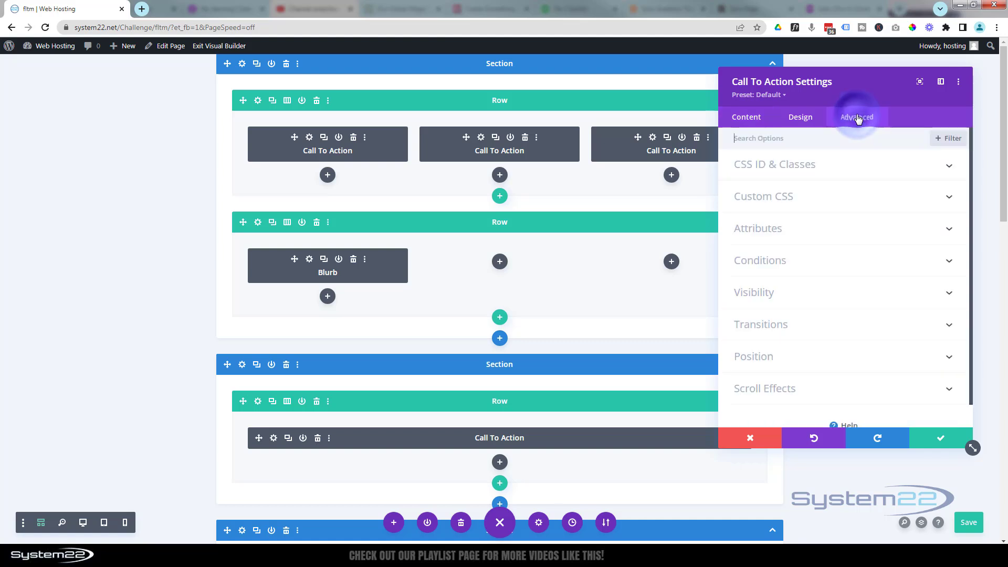
click(866, 194)
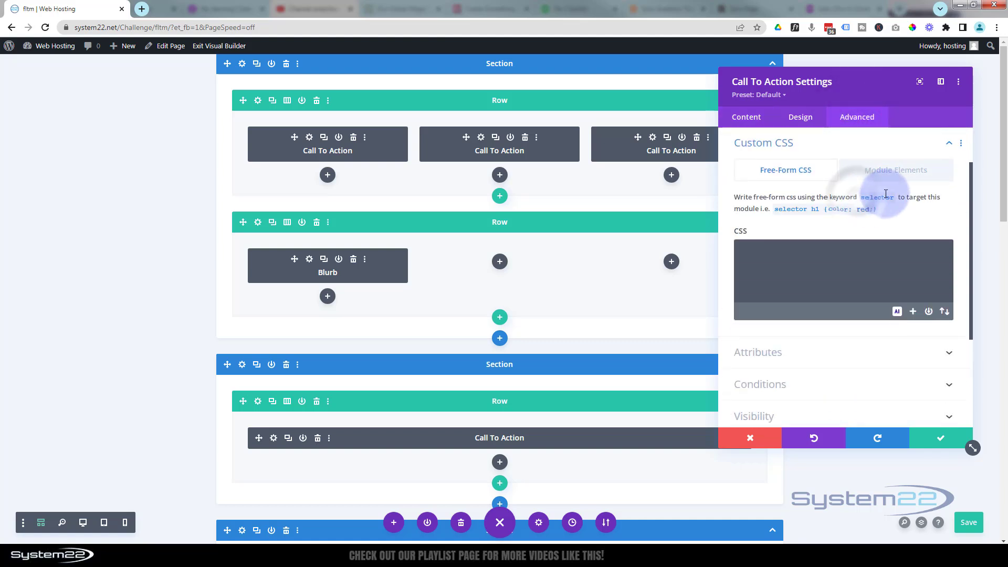
click(895, 174)
scroll(840, 273, down, 3)
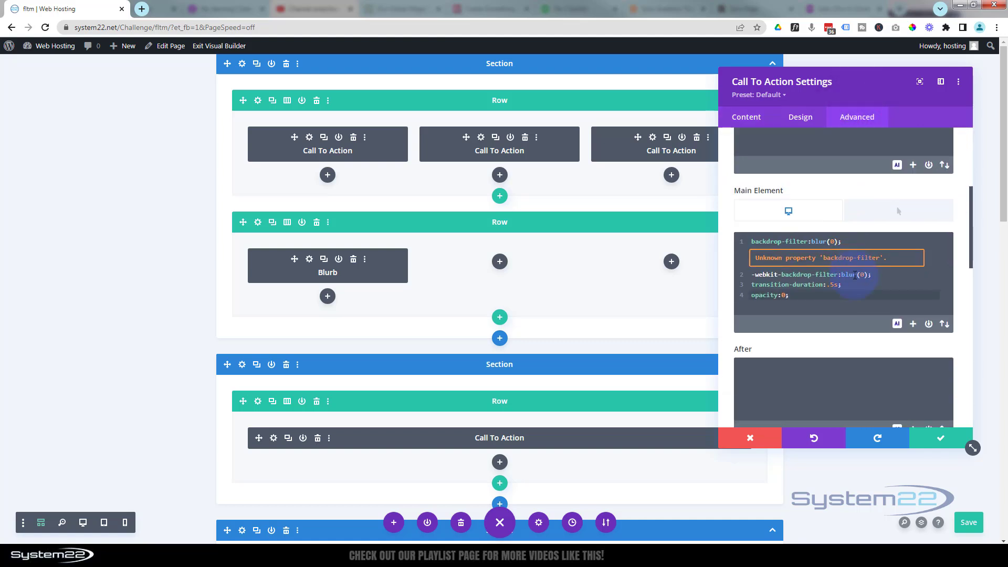
drag(793, 299, 743, 243)
key(ctrl+c)
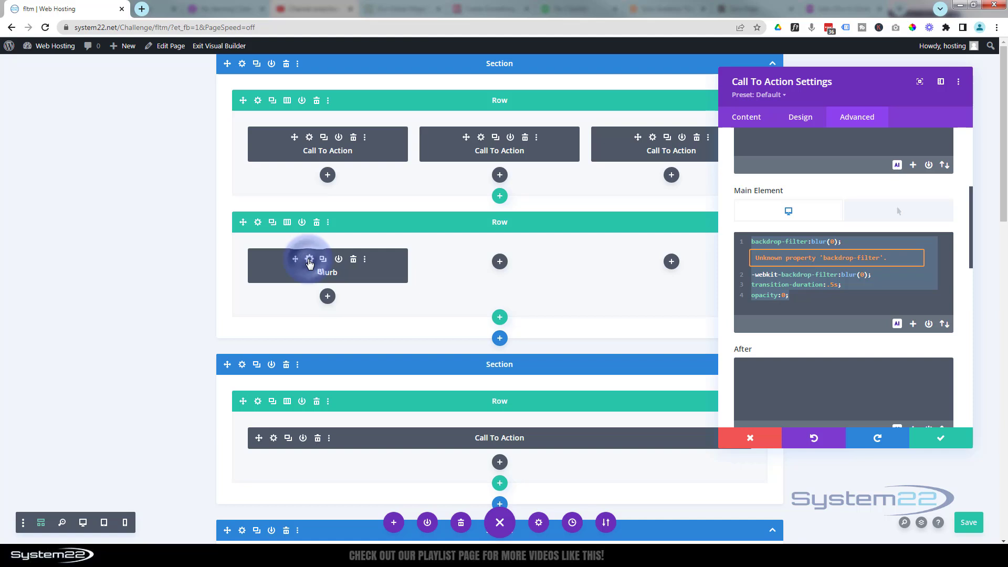
Paste the blur(0), .5s transition and opacity:0 CSS into the Blurb's Main Element, enable its hover option, and accept the settings
click(309, 260)
click(858, 118)
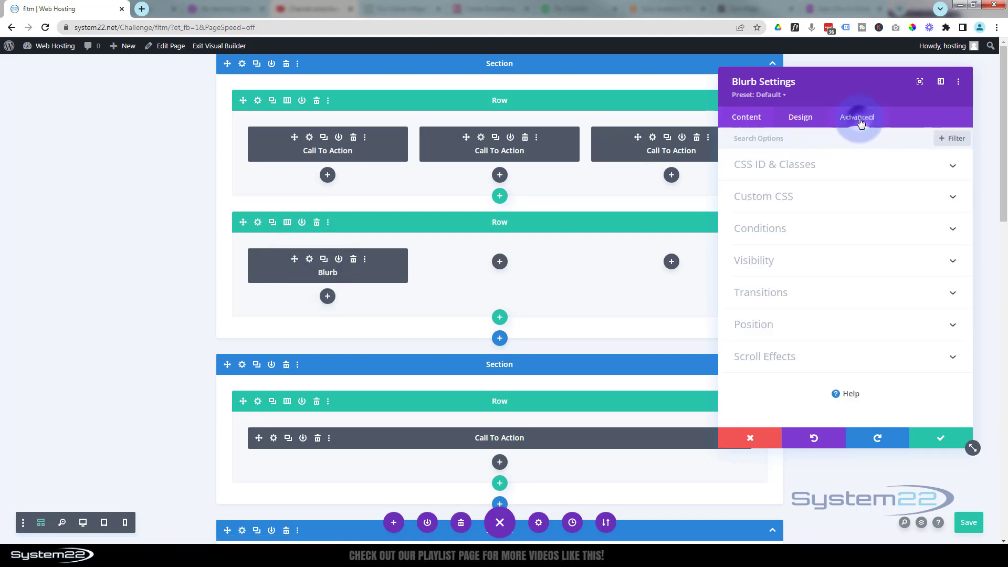
click(863, 198)
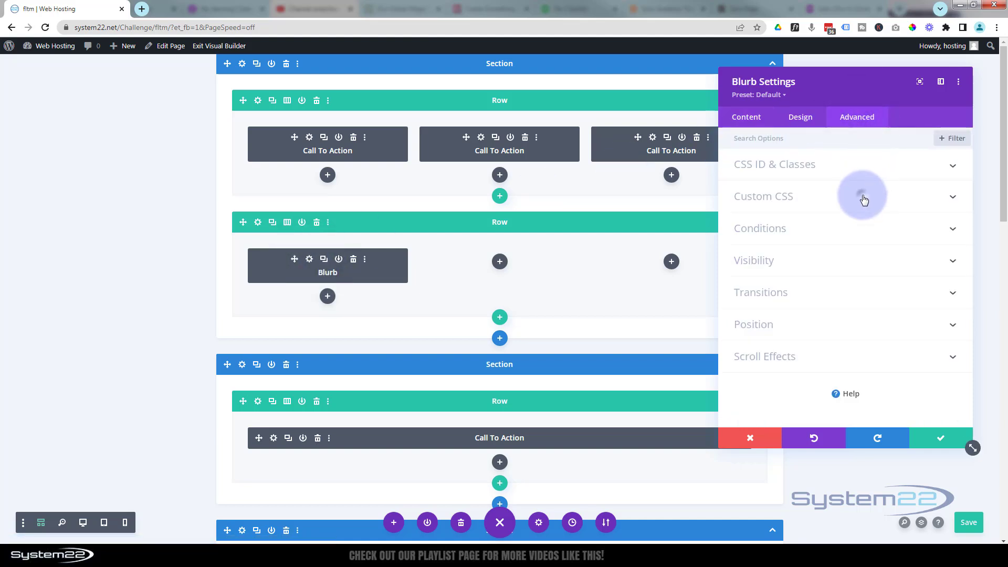
click(899, 220)
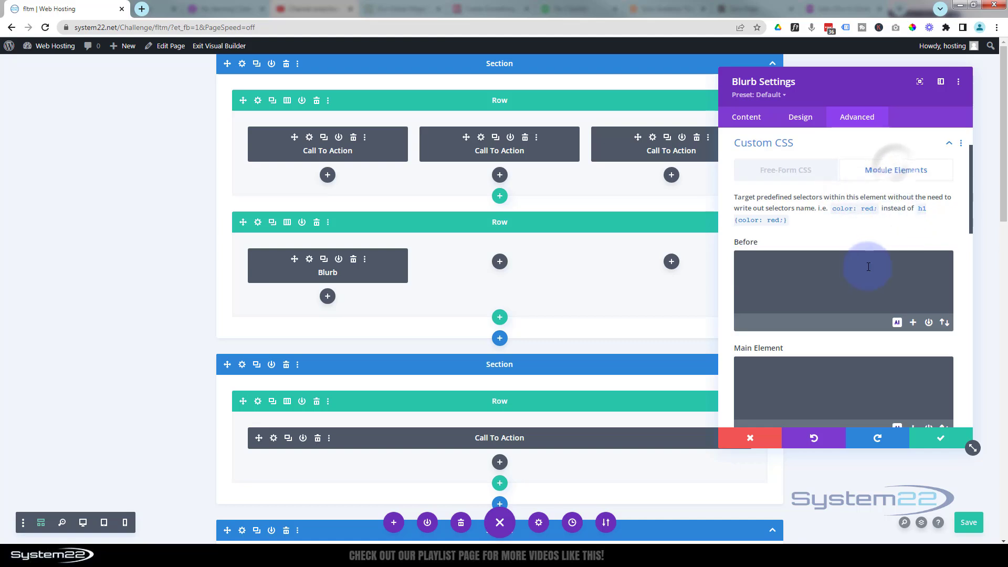
scroll(840, 257, down, 2)
click(802, 273)
key(ctrl+v)
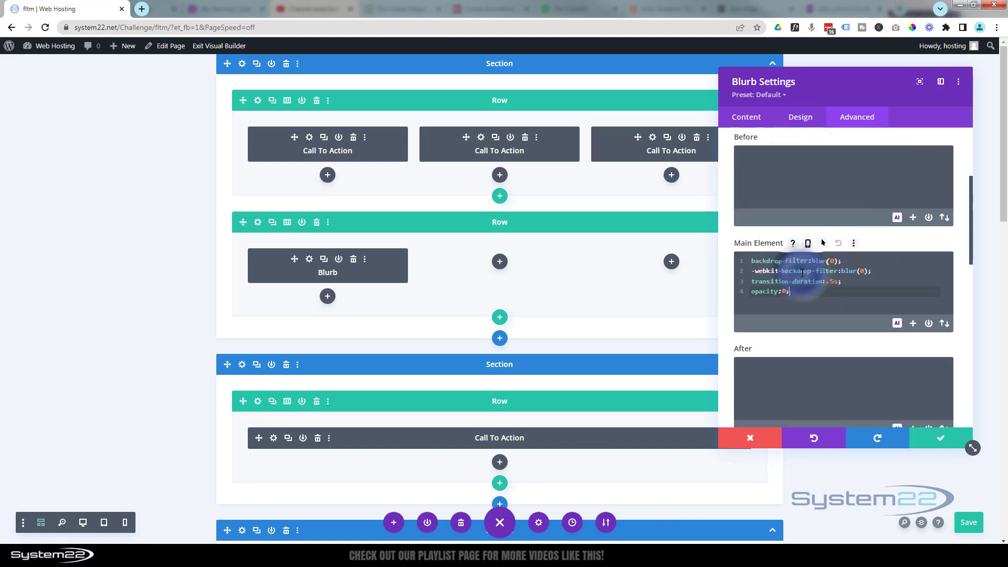
click(822, 244)
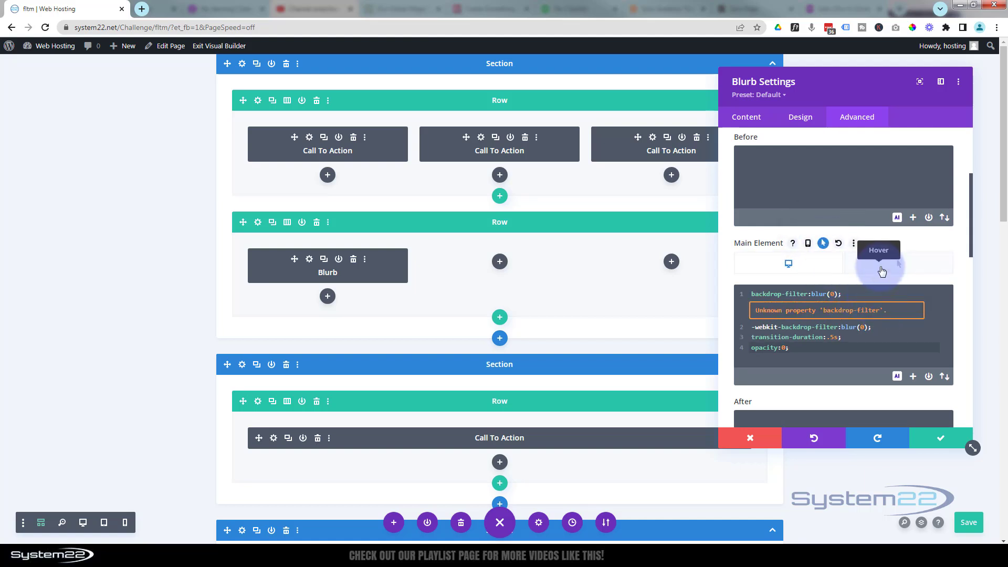
click(882, 271)
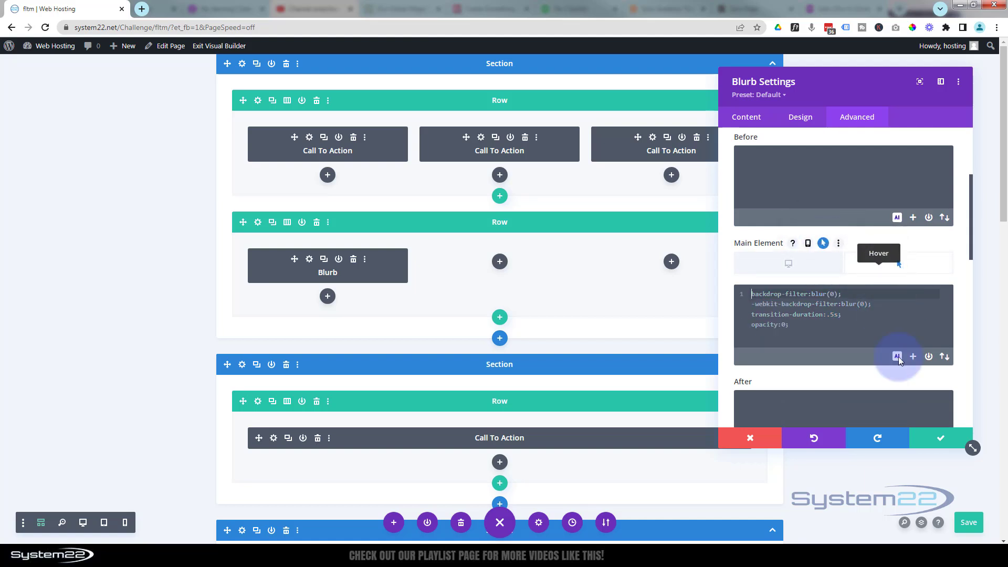
click(941, 438)
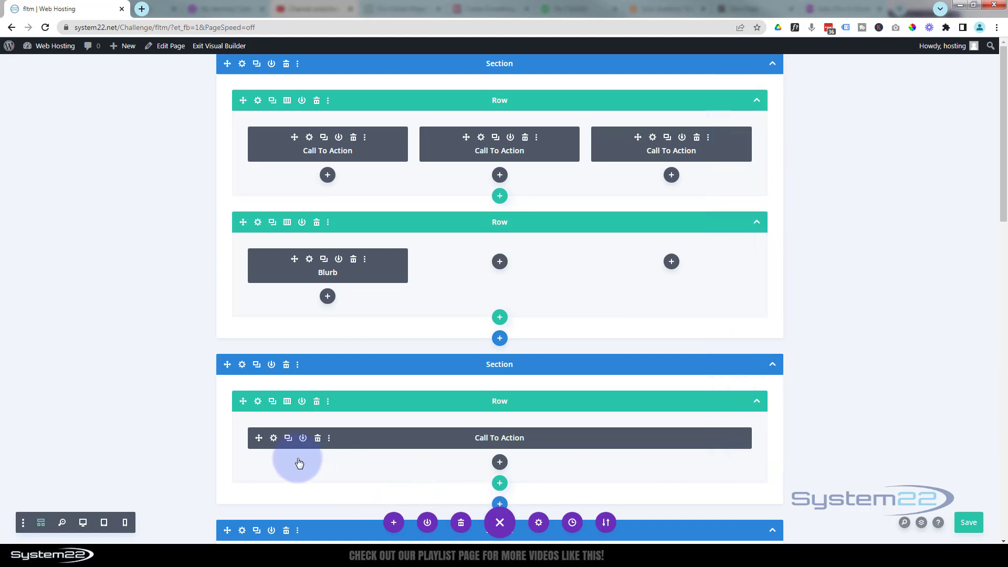
Copy the hover-state Main Element CSS from the second section's Call To Action and close its settings
scroll(265, 457, up, 1)
click(273, 438)
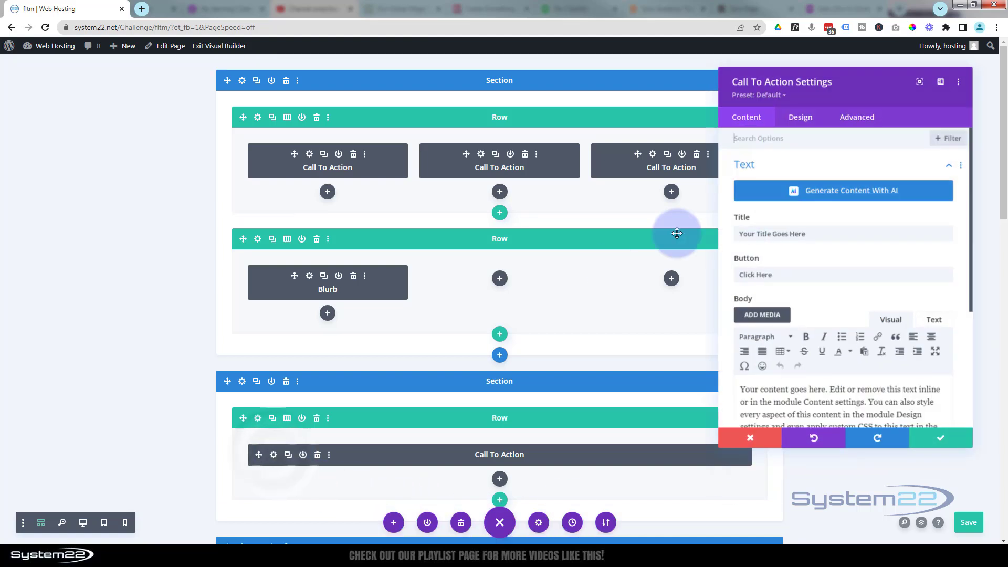
click(855, 120)
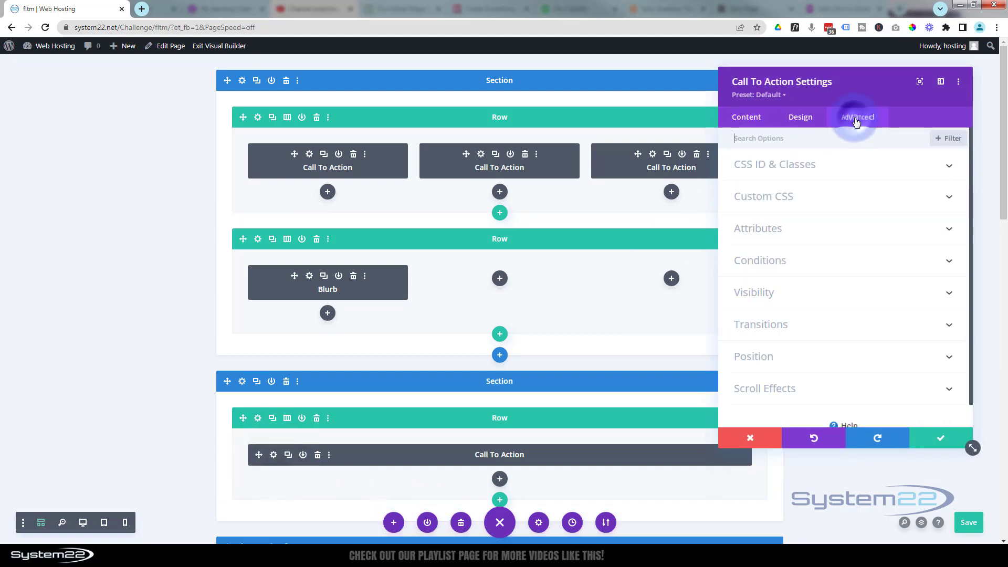
click(854, 197)
click(887, 170)
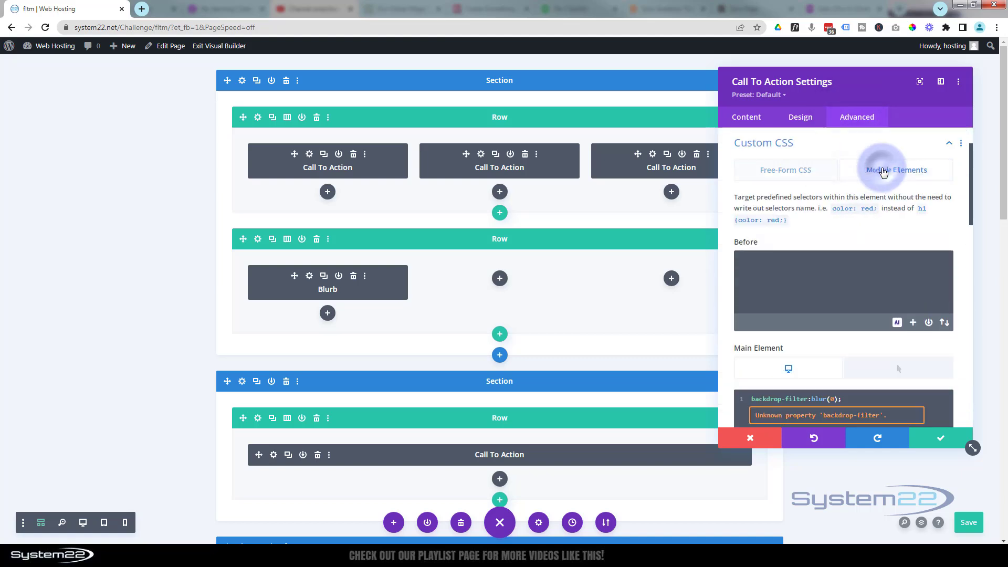
scroll(887, 253, down, 2)
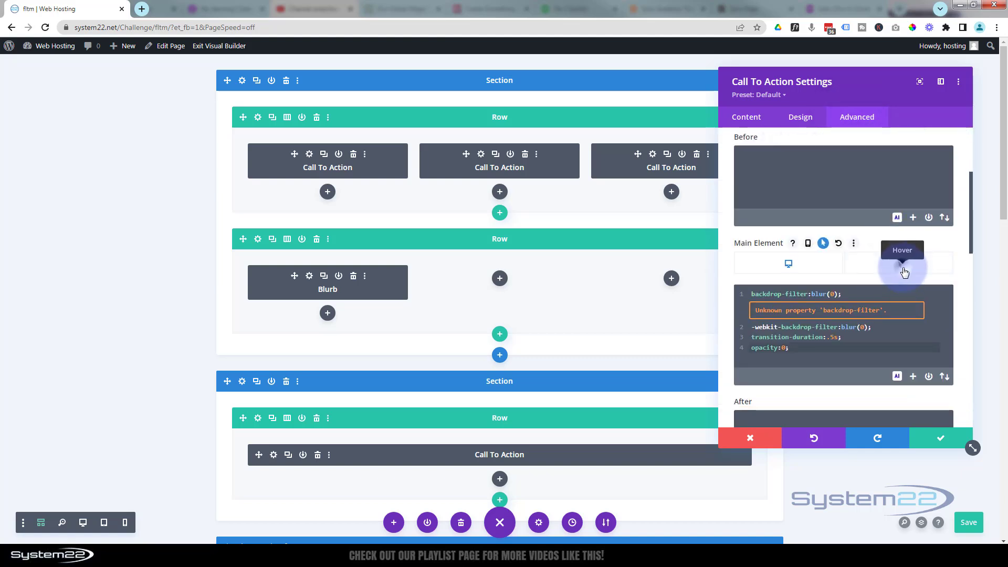
click(904, 272)
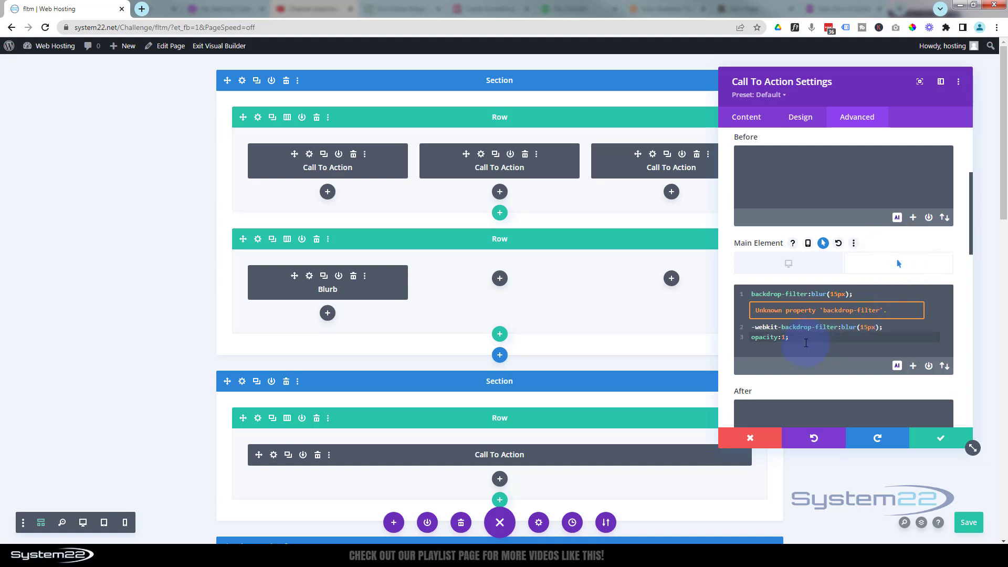
drag(806, 343, 752, 291)
key(ctrl+c)
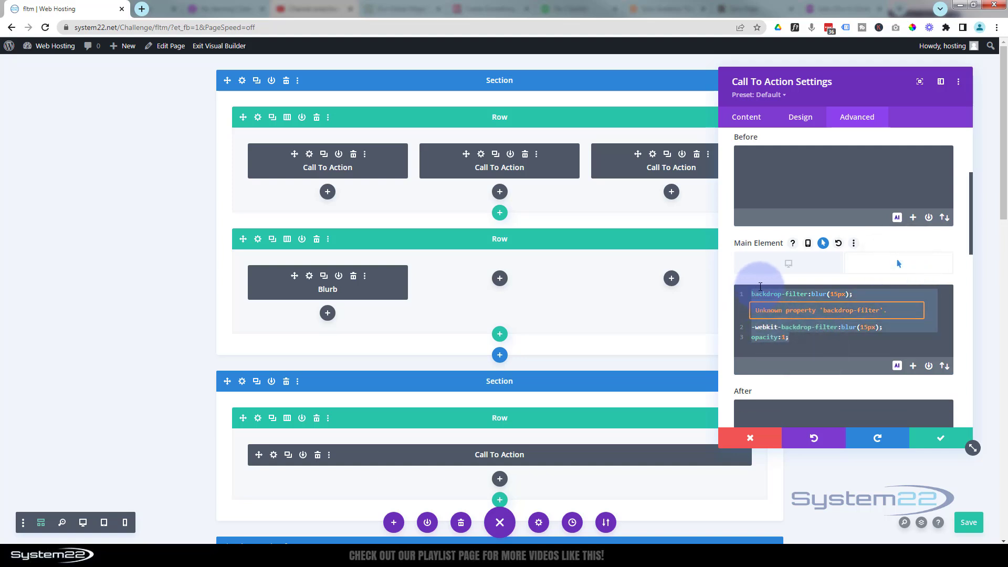
click(939, 437)
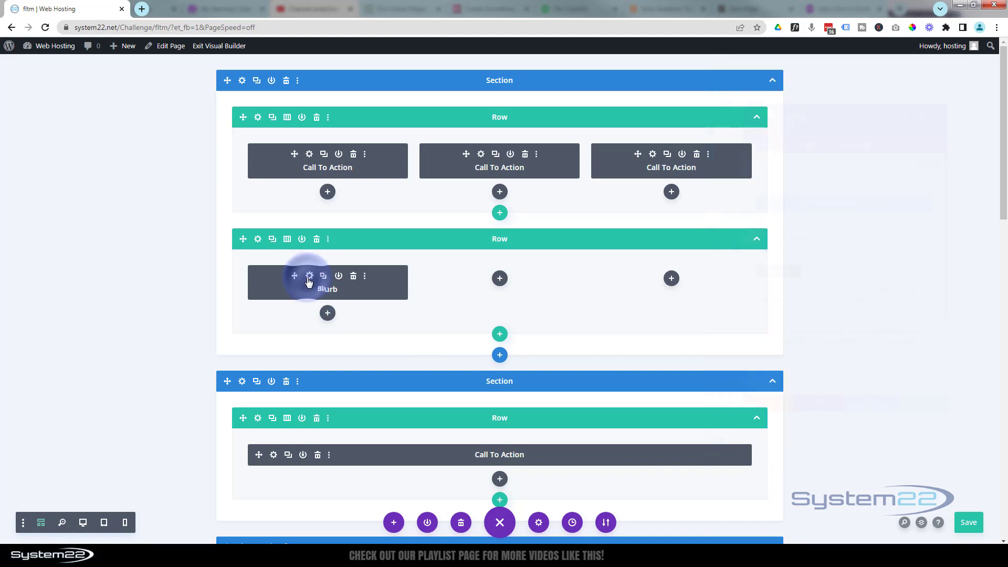
Paste the blur(15px) and opacity:1 CSS into the Blurb's Main Element hover state, accept it, and return to desktop view
click(857, 118)
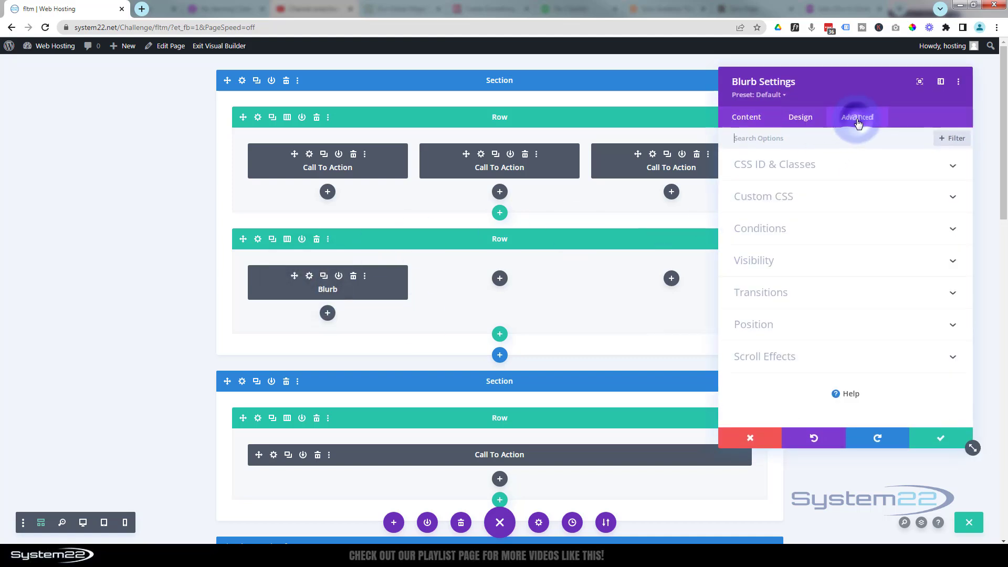
click(864, 198)
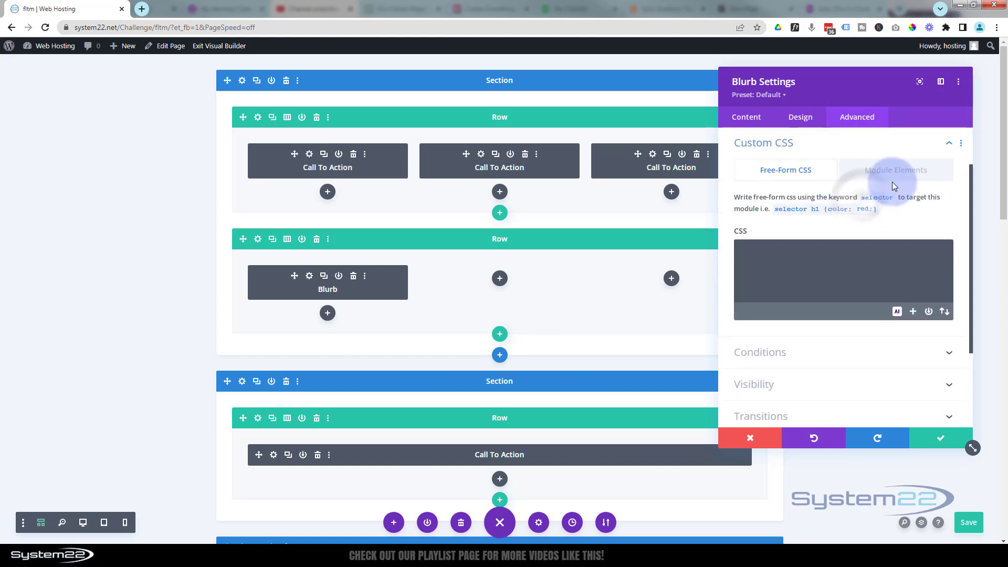
click(897, 174)
scroll(900, 318, down, 2)
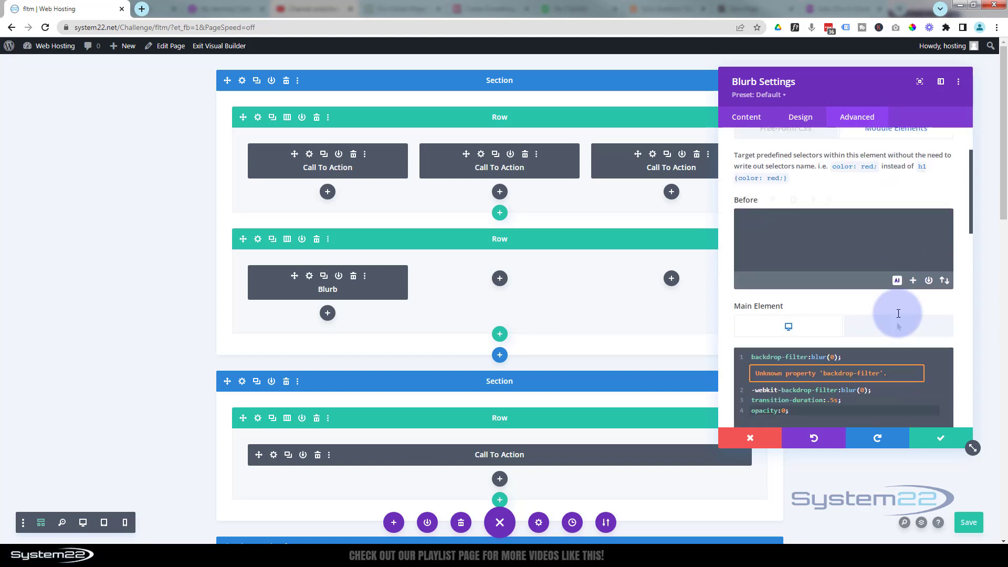
click(909, 269)
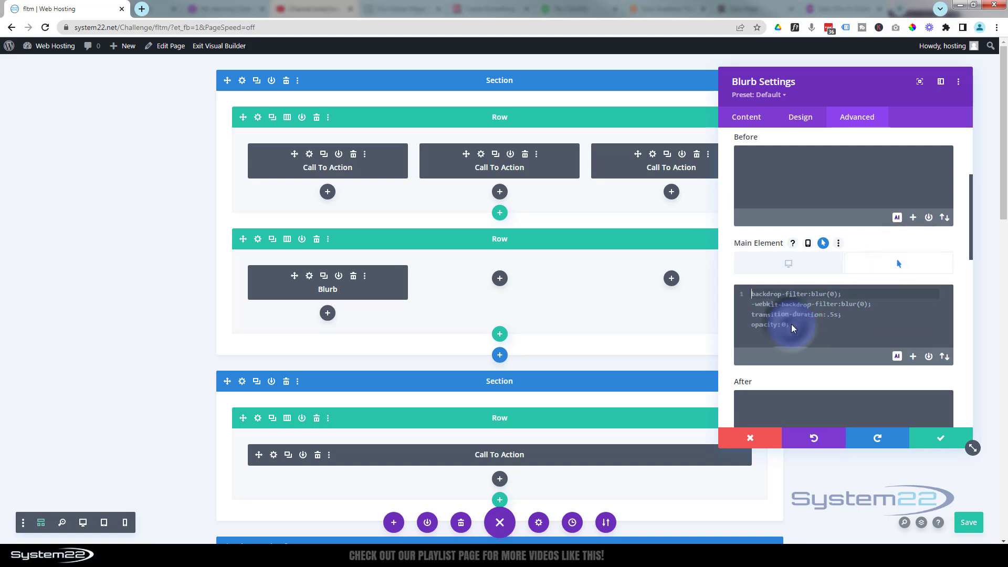
key(ctrl+v)
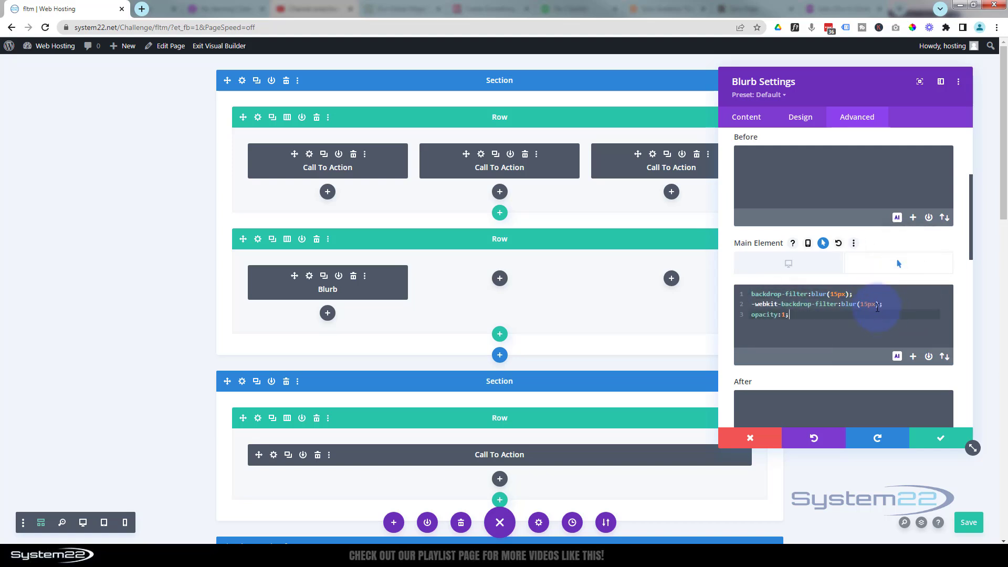
click(943, 440)
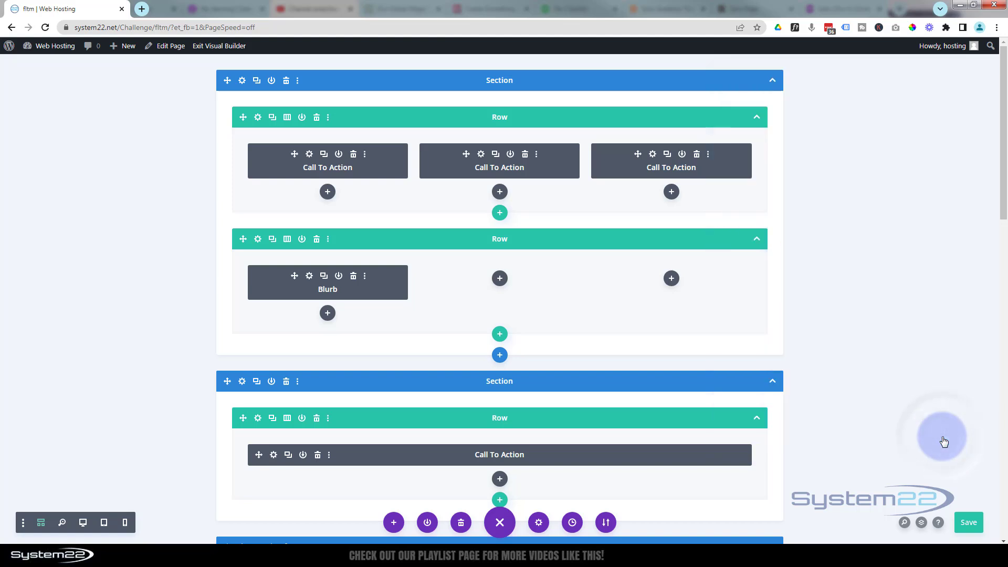
click(83, 522)
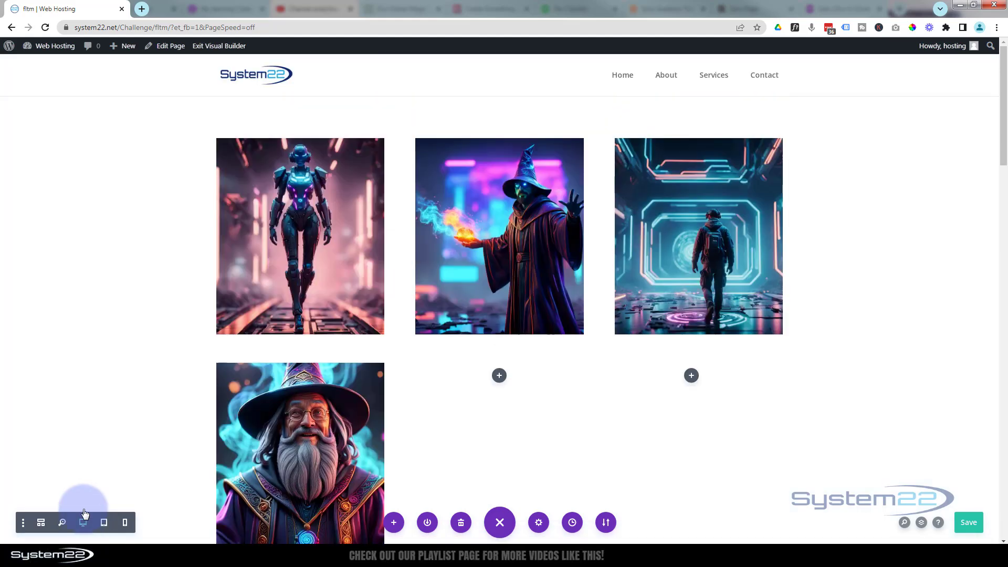
scroll(134, 340, down, 3)
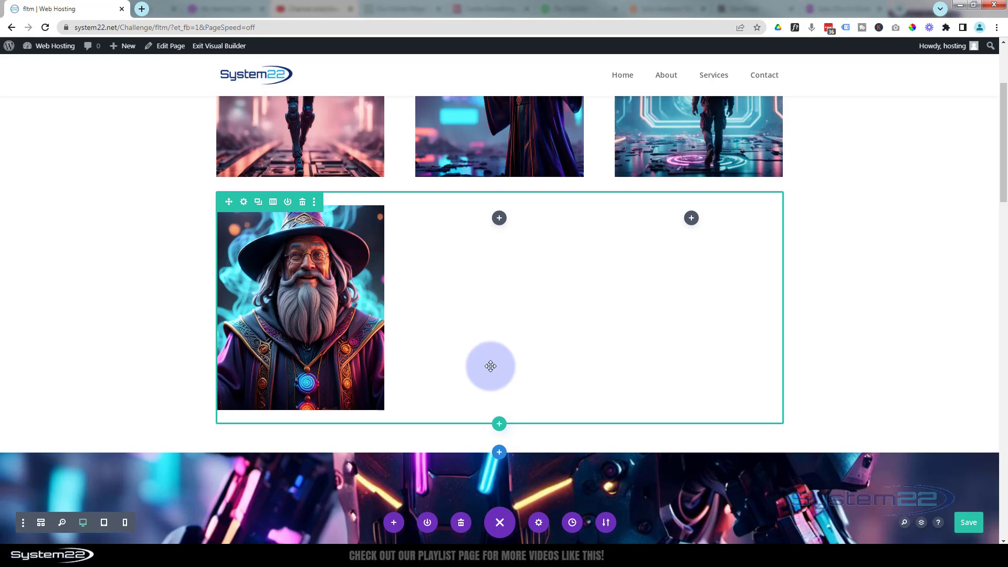
Set the second column's background image in the wizard Blurb's row to the dark skeletal robot leaning over a keyboard
click(243, 202)
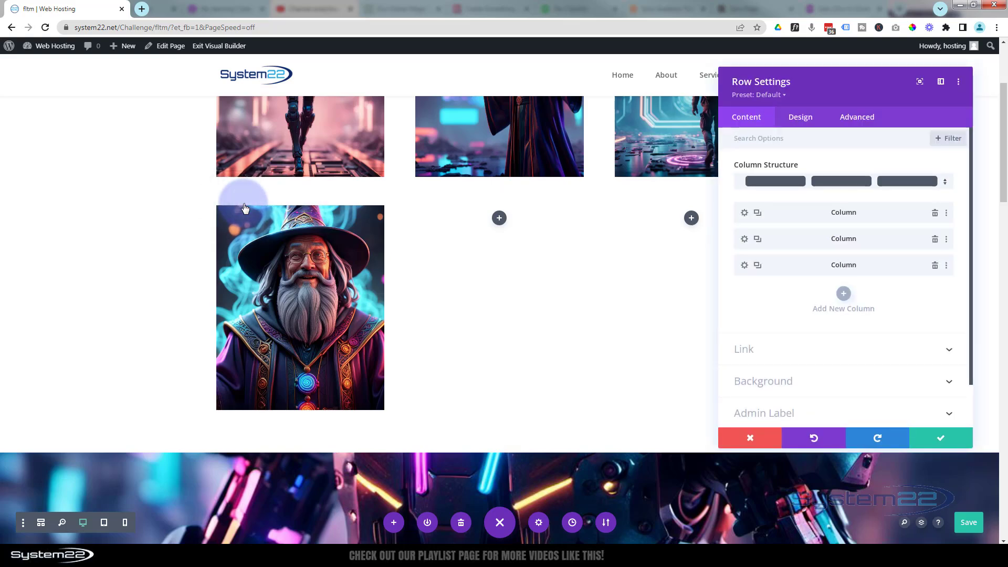
click(744, 240)
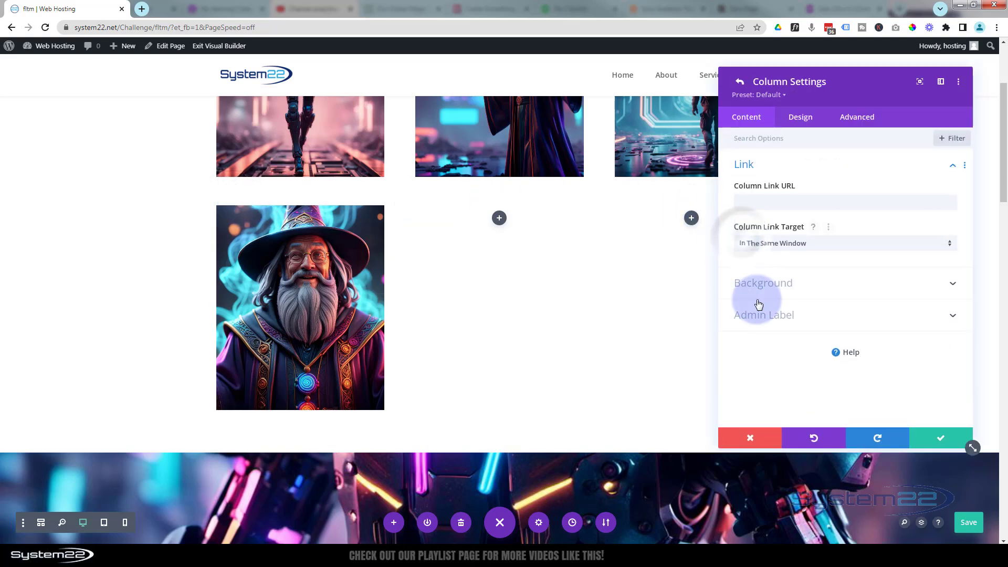
click(818, 288)
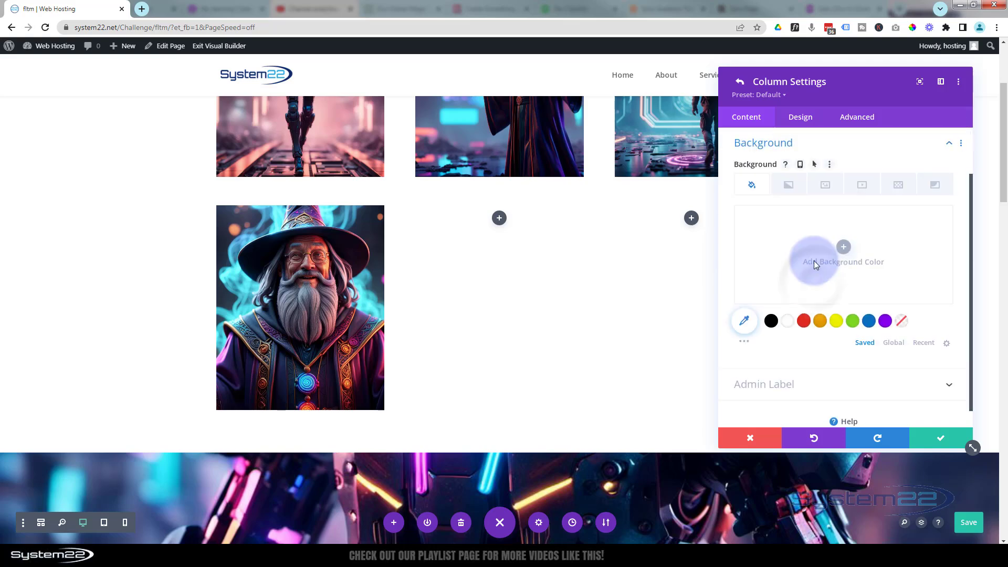
click(825, 188)
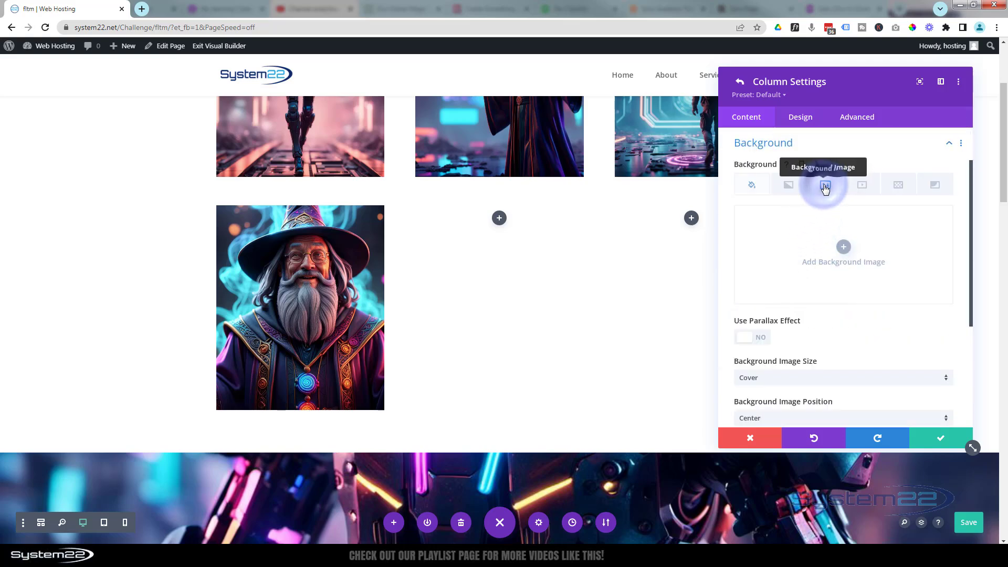
click(842, 248)
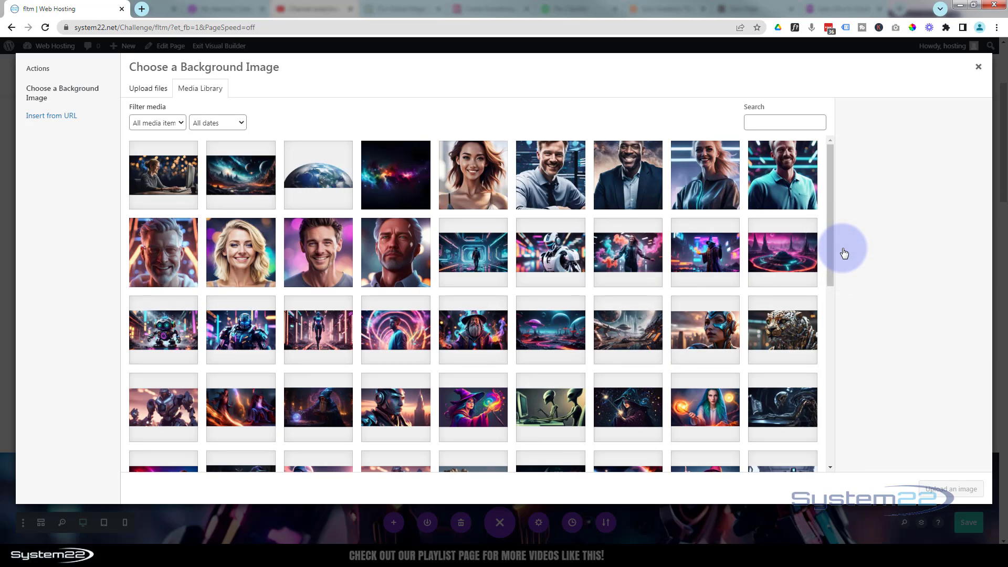
click(782, 405)
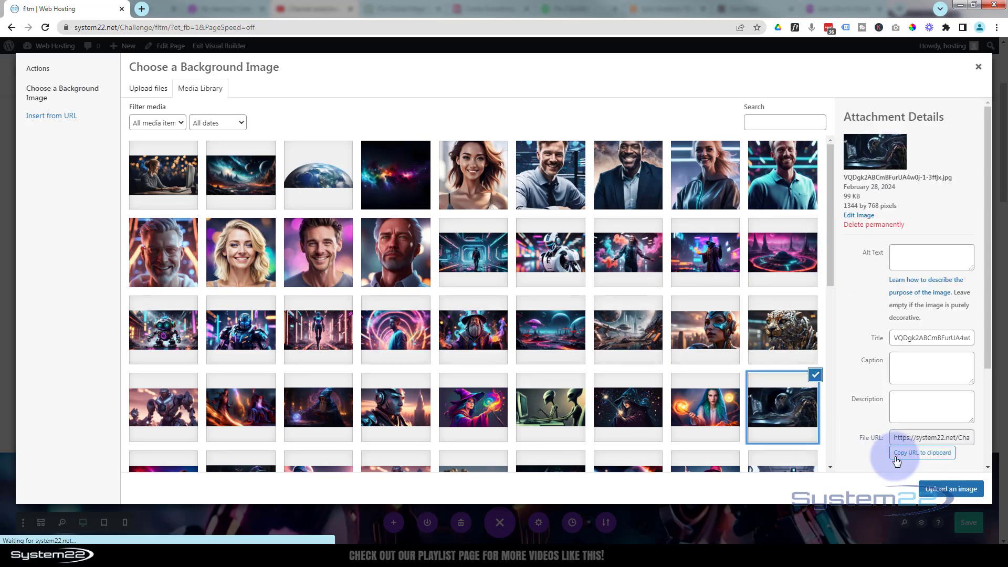
click(935, 496)
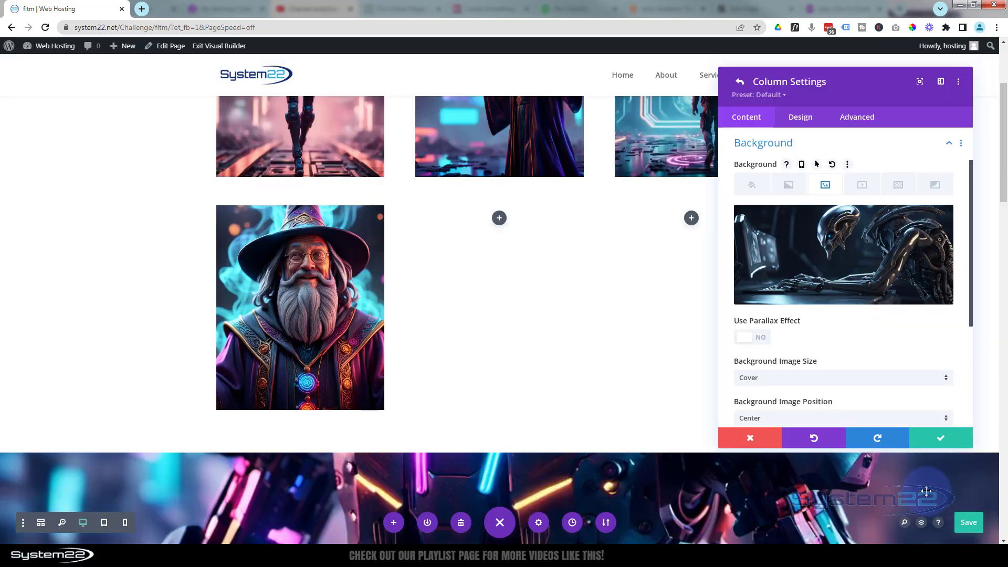
In wireframe view, duplicate the Blurb, move the copy into the row's second column, and accept the row settings
click(42, 522)
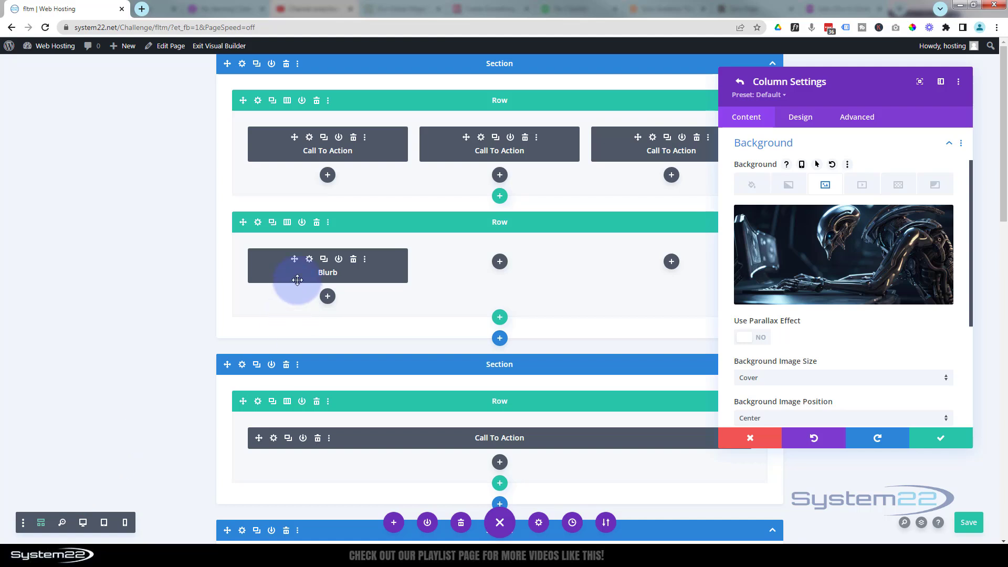
click(324, 260)
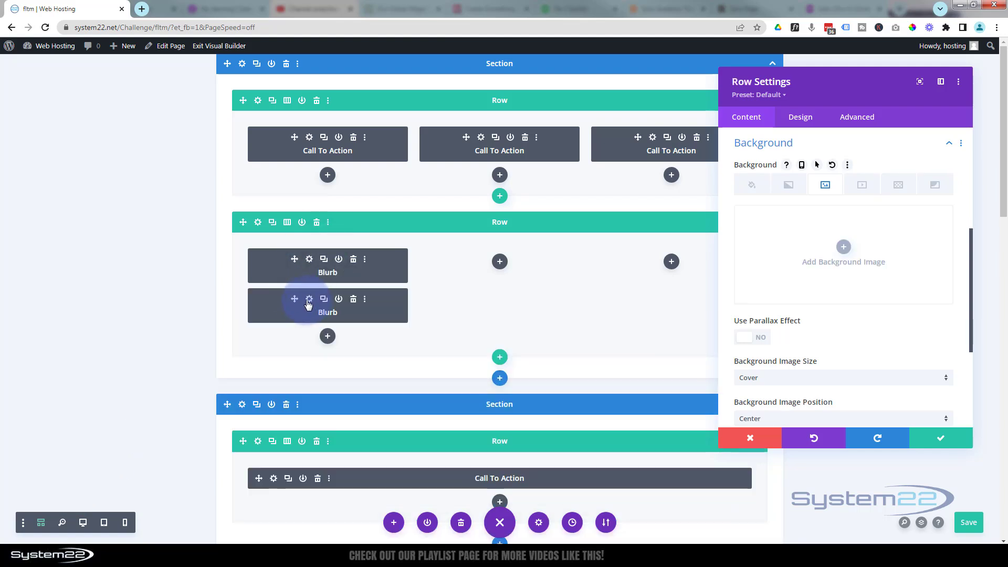
drag(308, 303, 499, 266)
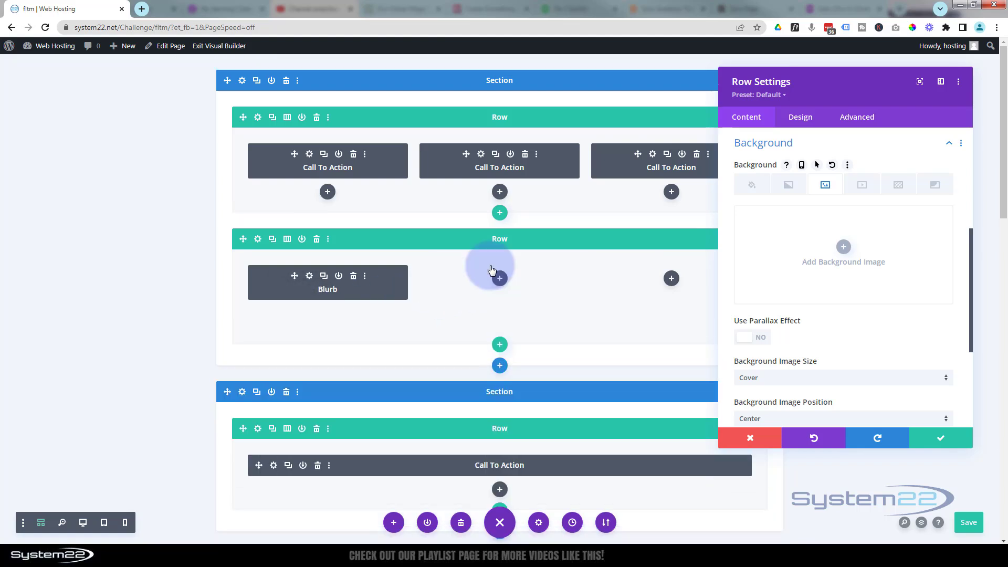
click(937, 437)
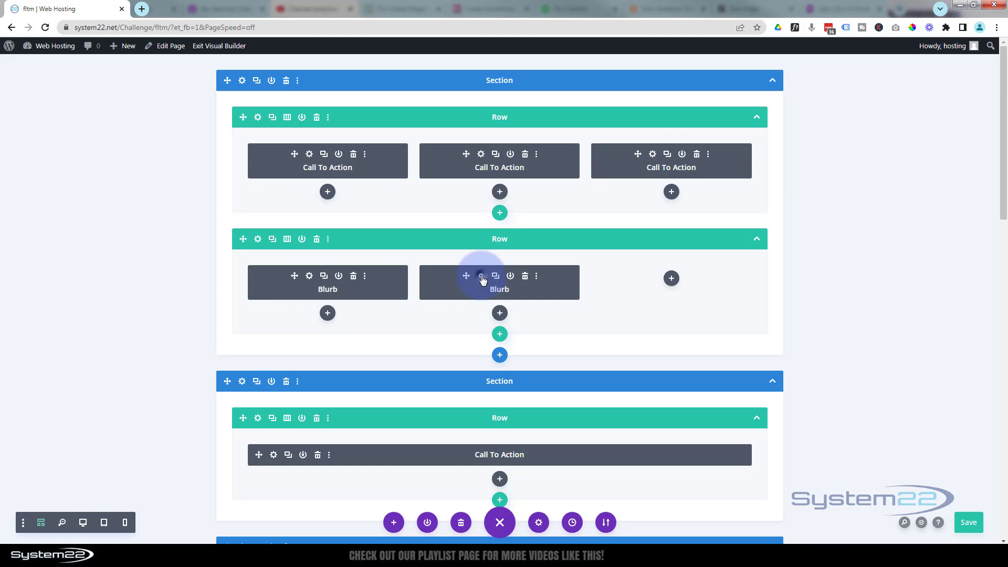
Append a copy of the first two body sentences to the second Blurb's text, accept it, and return to desktop view
click(481, 276)
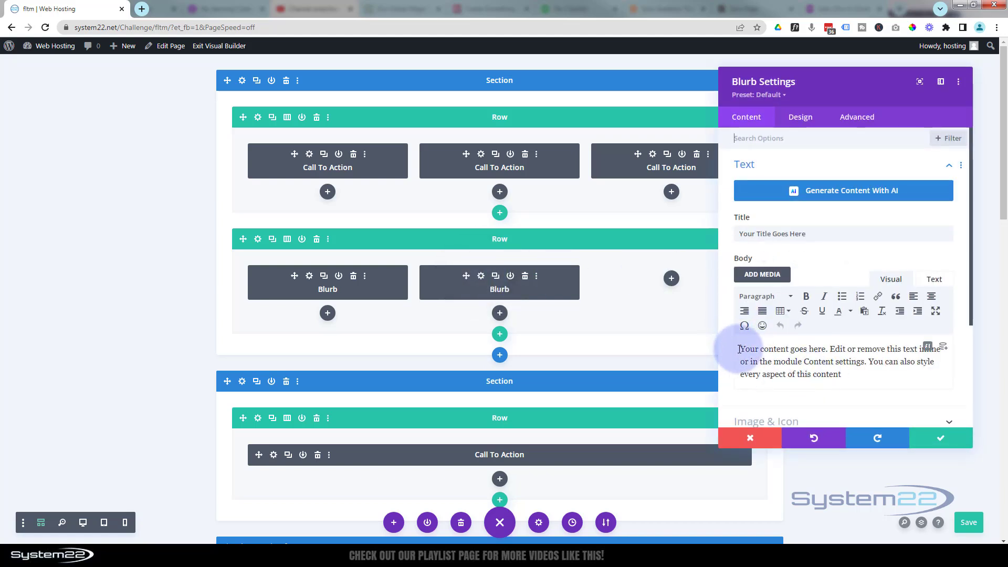
drag(740, 350, 867, 363)
key(ctrl+c)
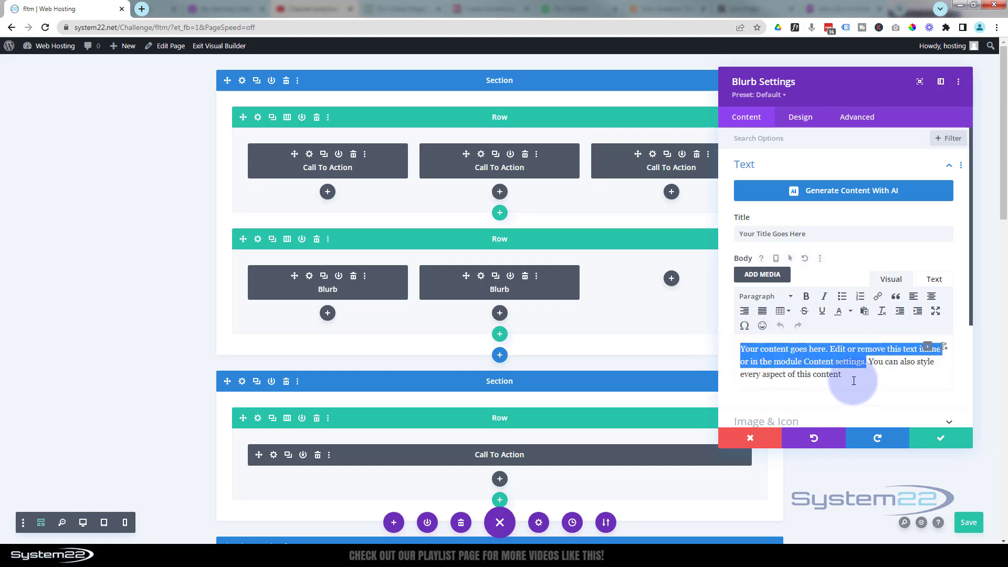
click(853, 380)
key(ctrl+v)
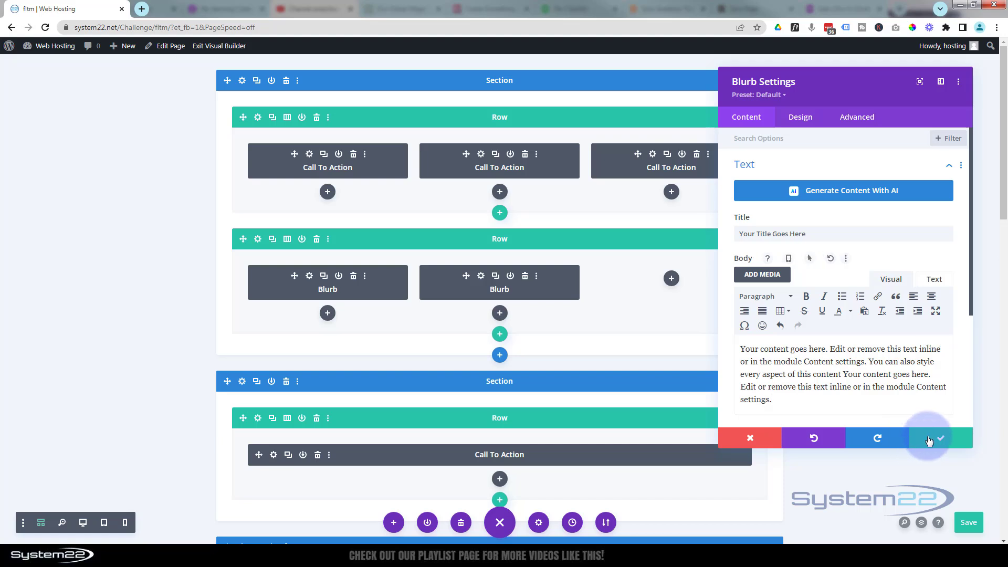
click(928, 440)
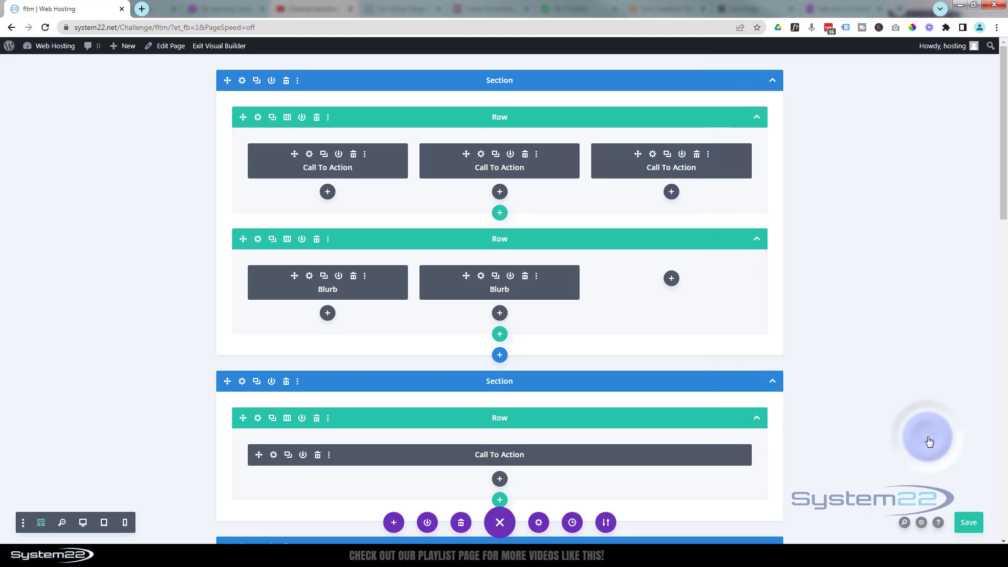
click(539, 457)
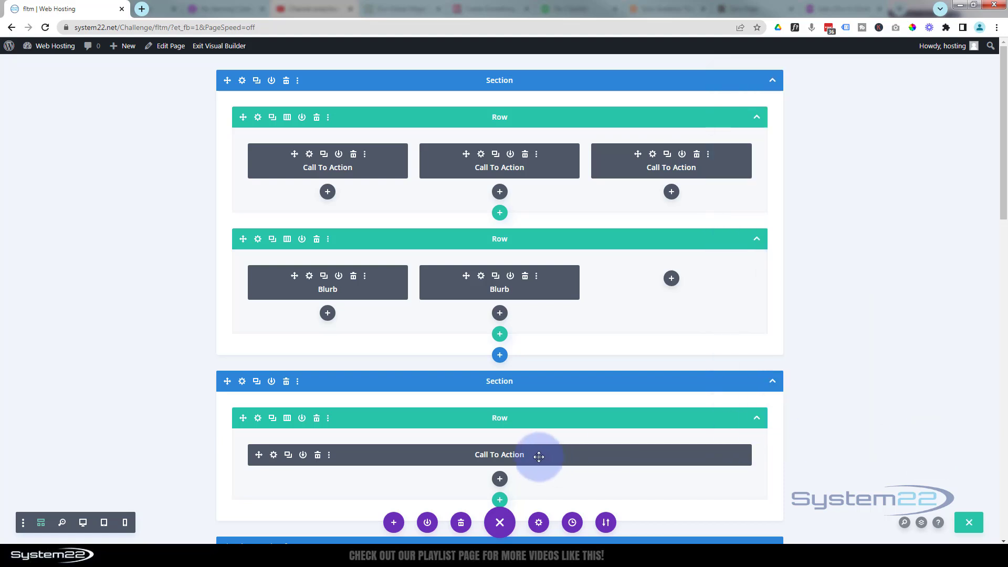
click(83, 523)
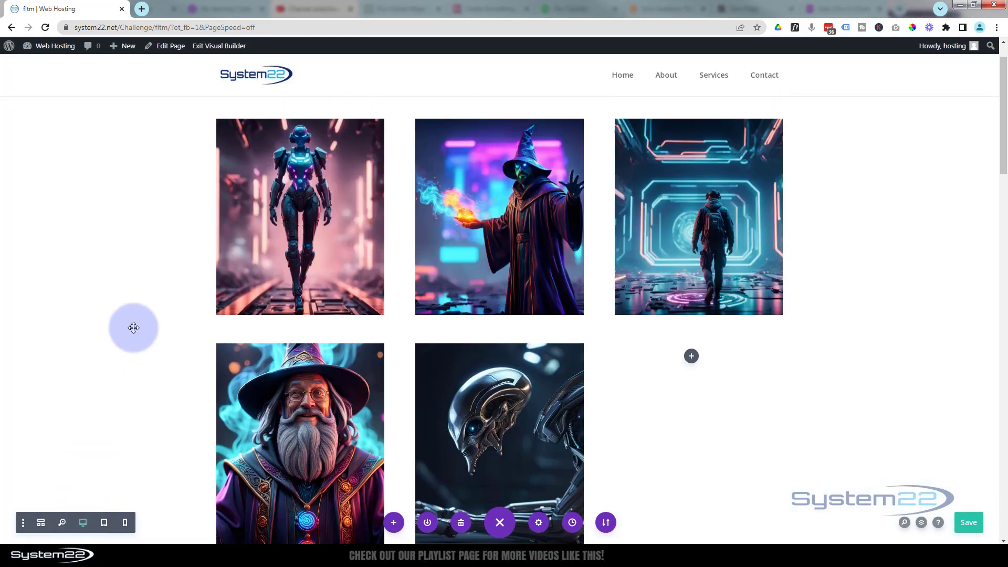
Enable Equalize Column Heights for the Blurb row, save the page, and exit the Visual Builder
scroll(133, 328, down, 3)
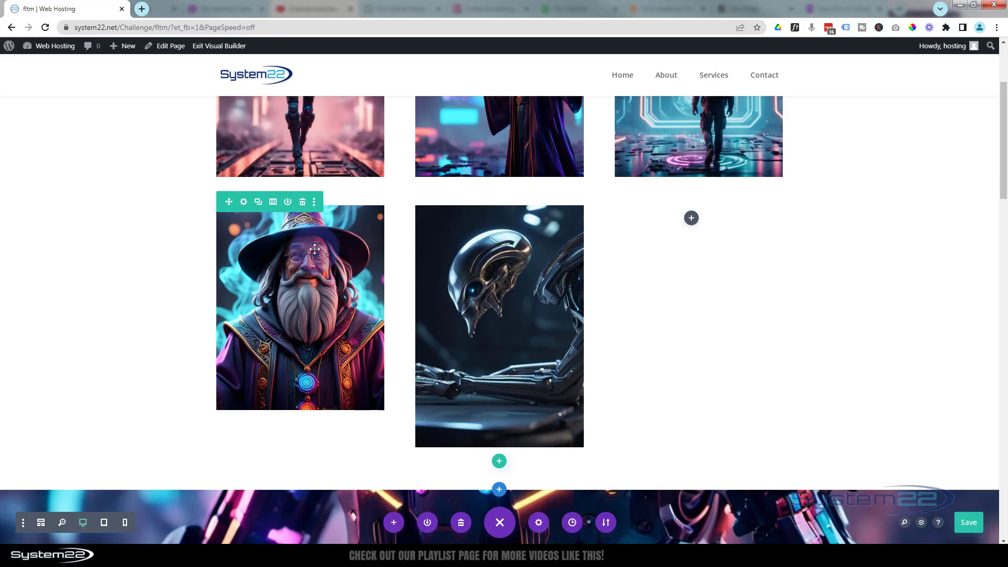
click(243, 205)
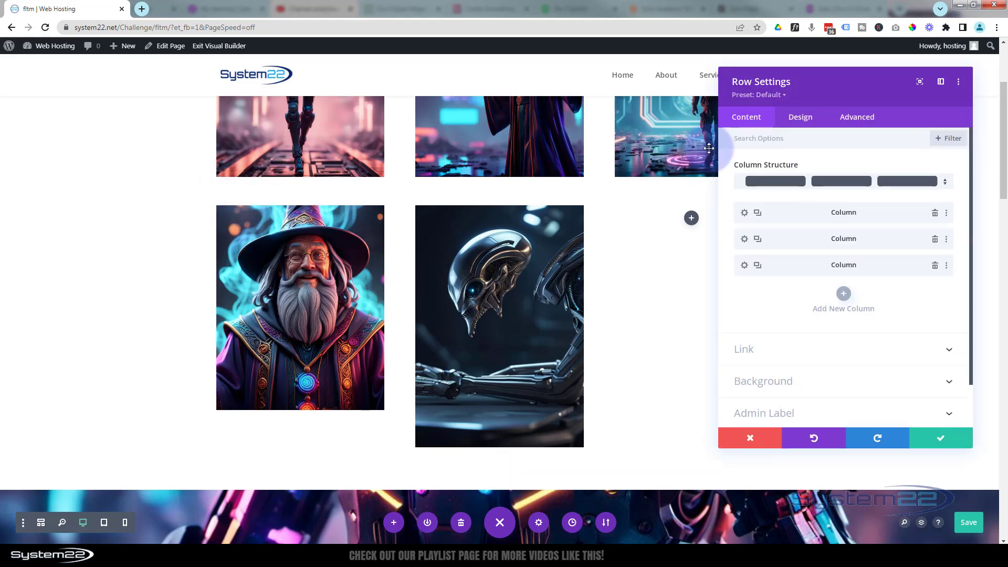
click(810, 120)
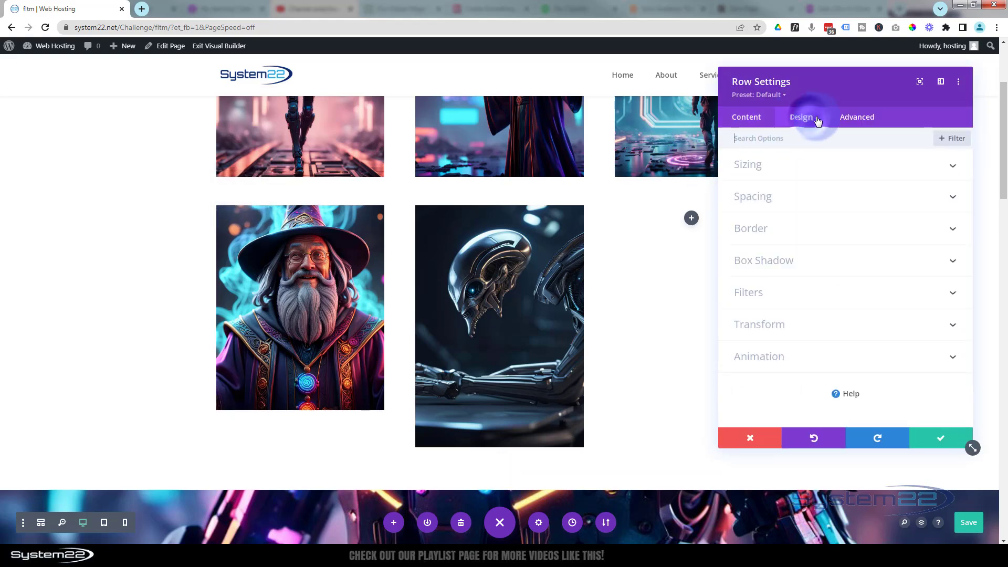
click(828, 173)
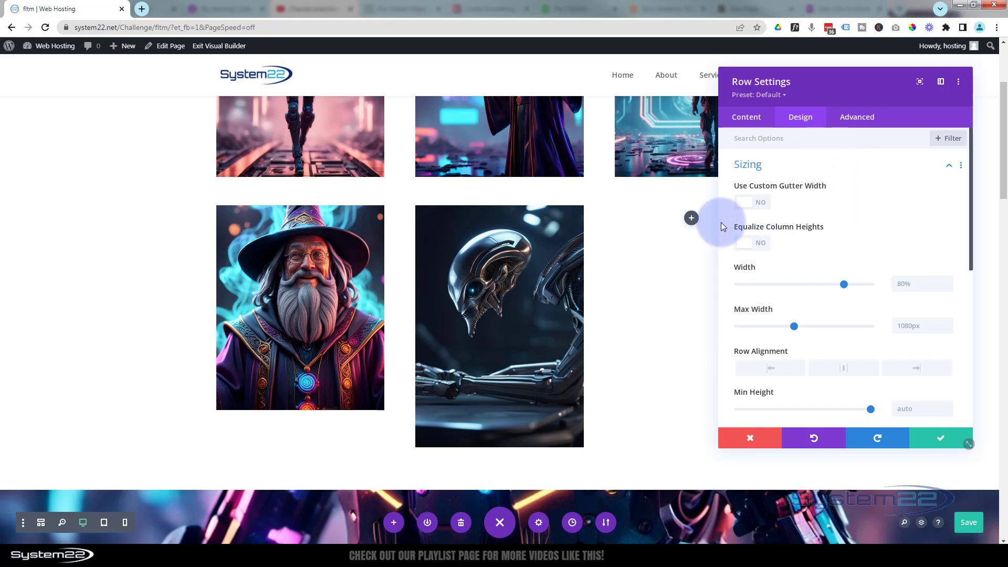
click(760, 245)
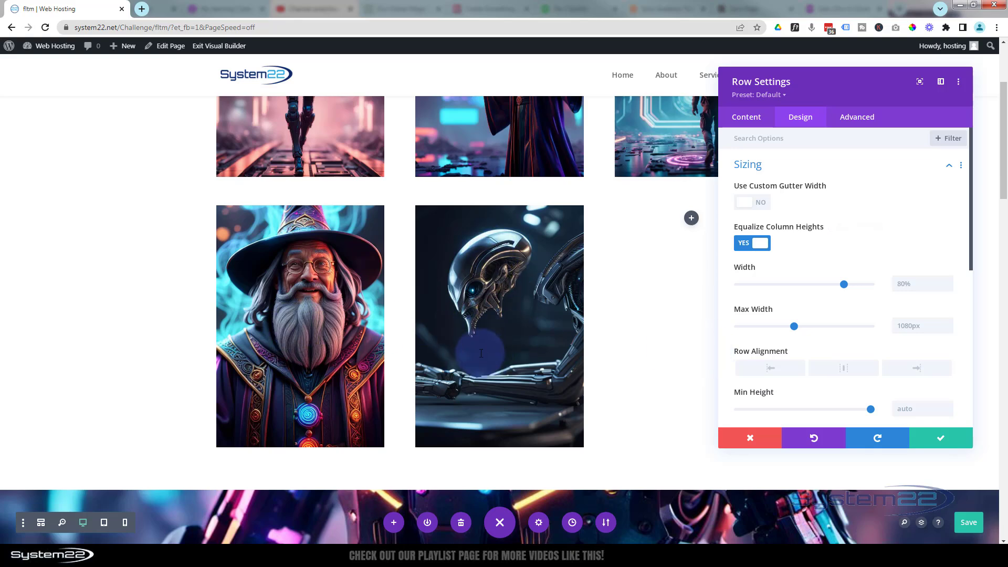
click(944, 444)
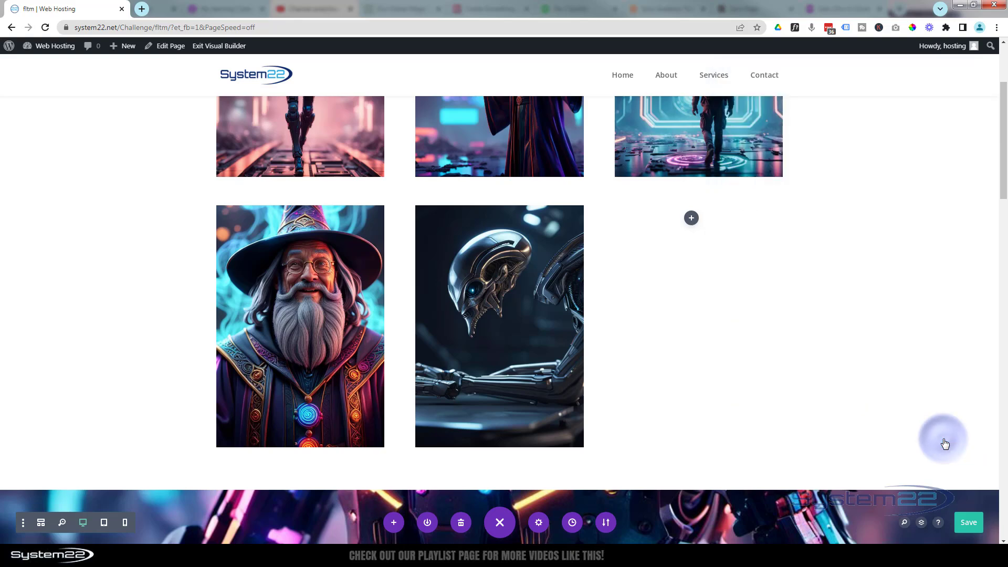
click(973, 529)
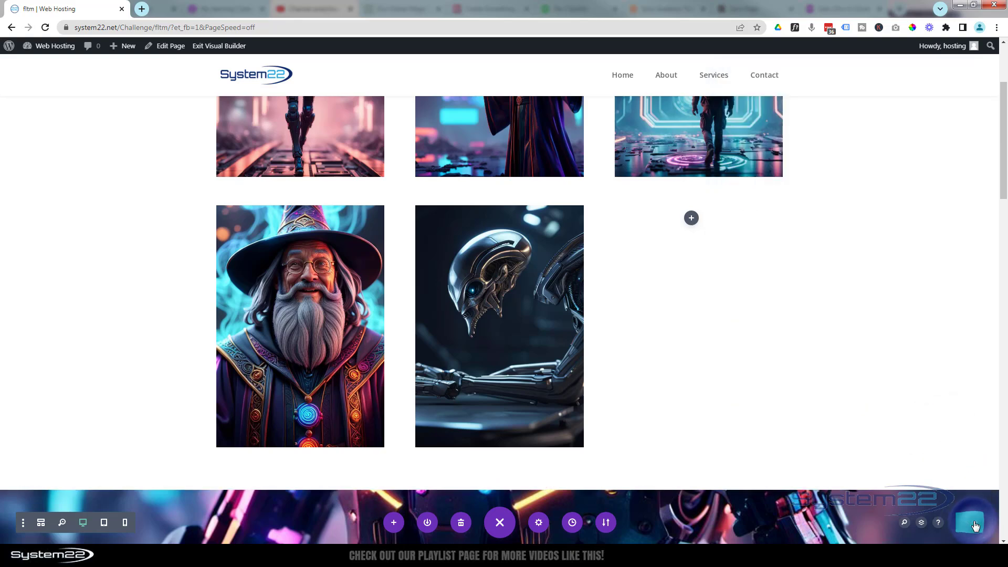
click(215, 46)
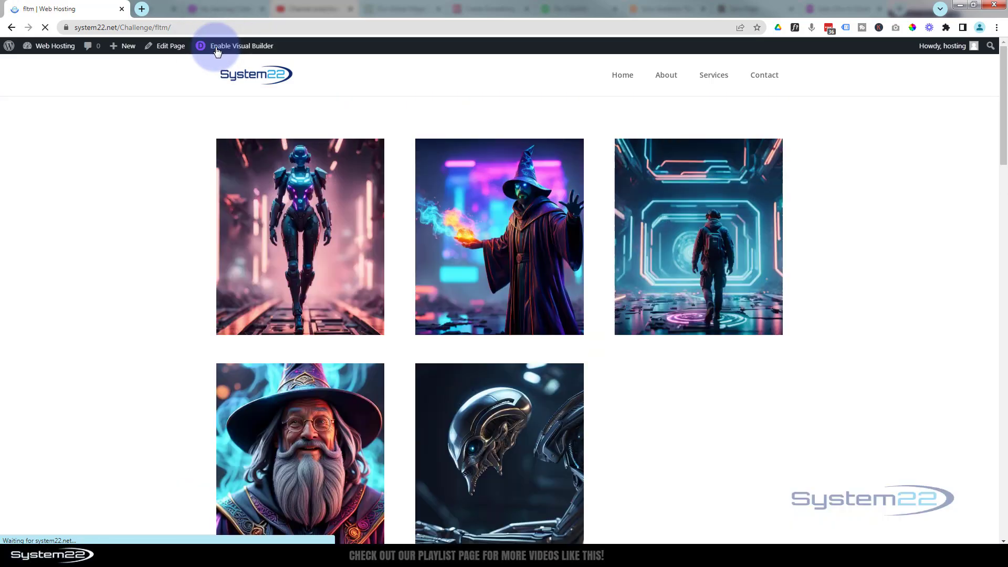
Review the live page's hover blur and text fade on the Blurbs, Call To Action cards, and full-width banner
scroll(132, 124, down, 4)
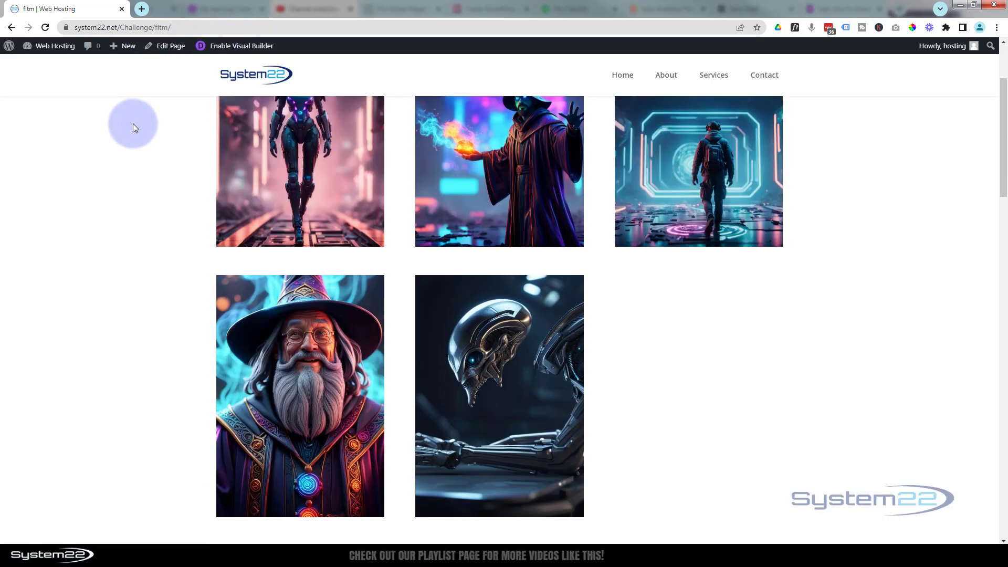
mouse_move(263, 277)
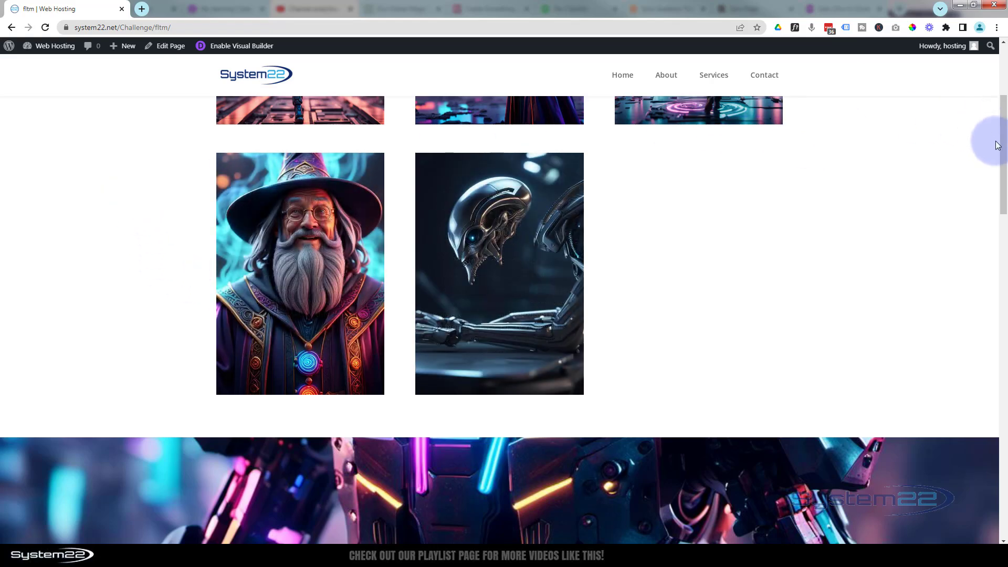
drag(1004, 160, 1004, 242)
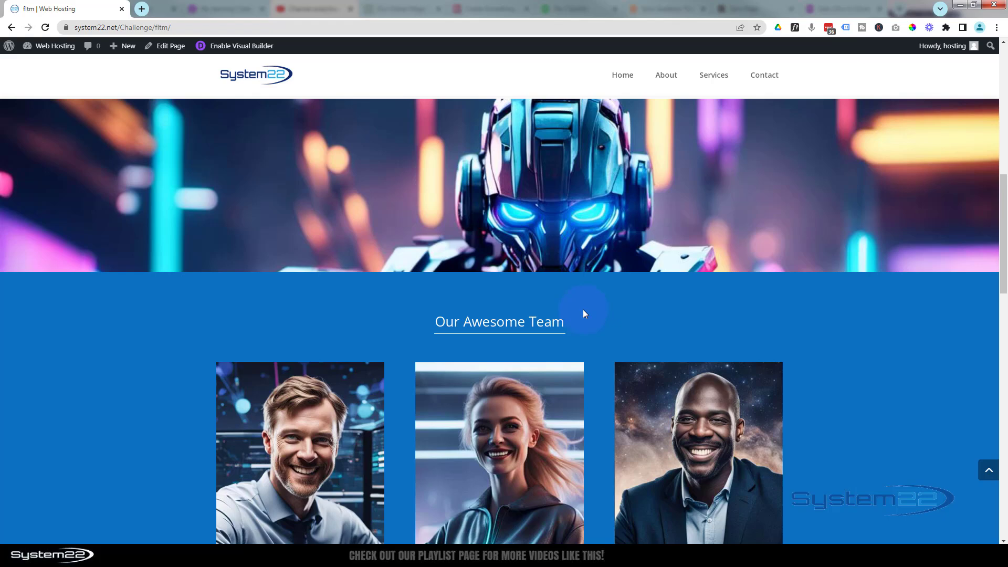
mouse_move(556, 216)
drag(1000, 282, 1005, 139)
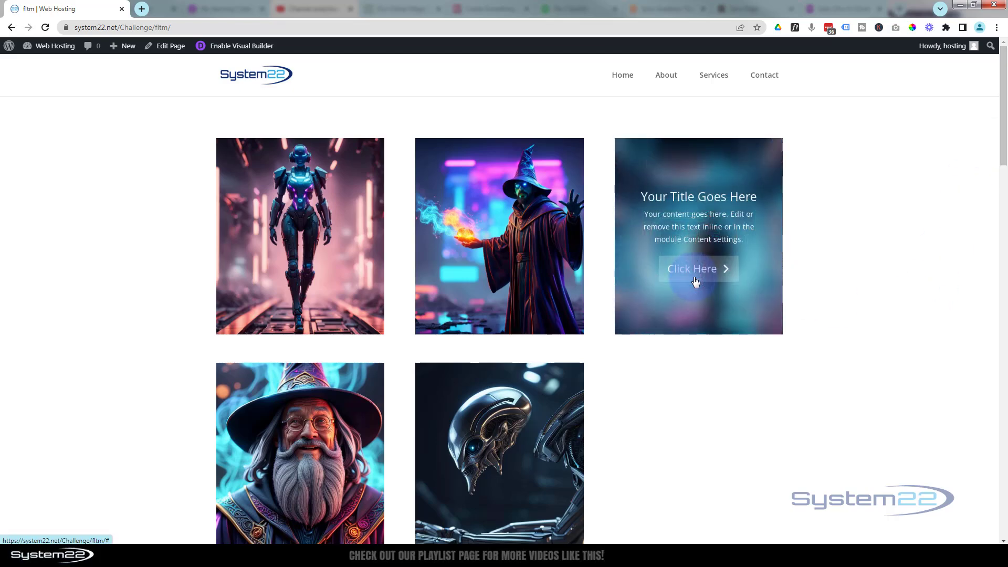
scroll(841, 319, down, 1)
scroll(841, 319, down, 6)
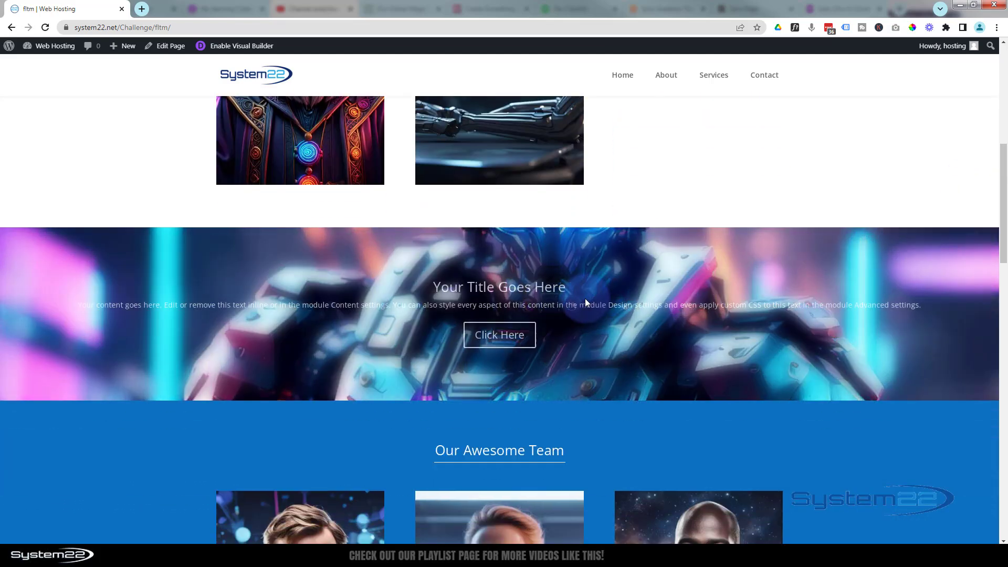